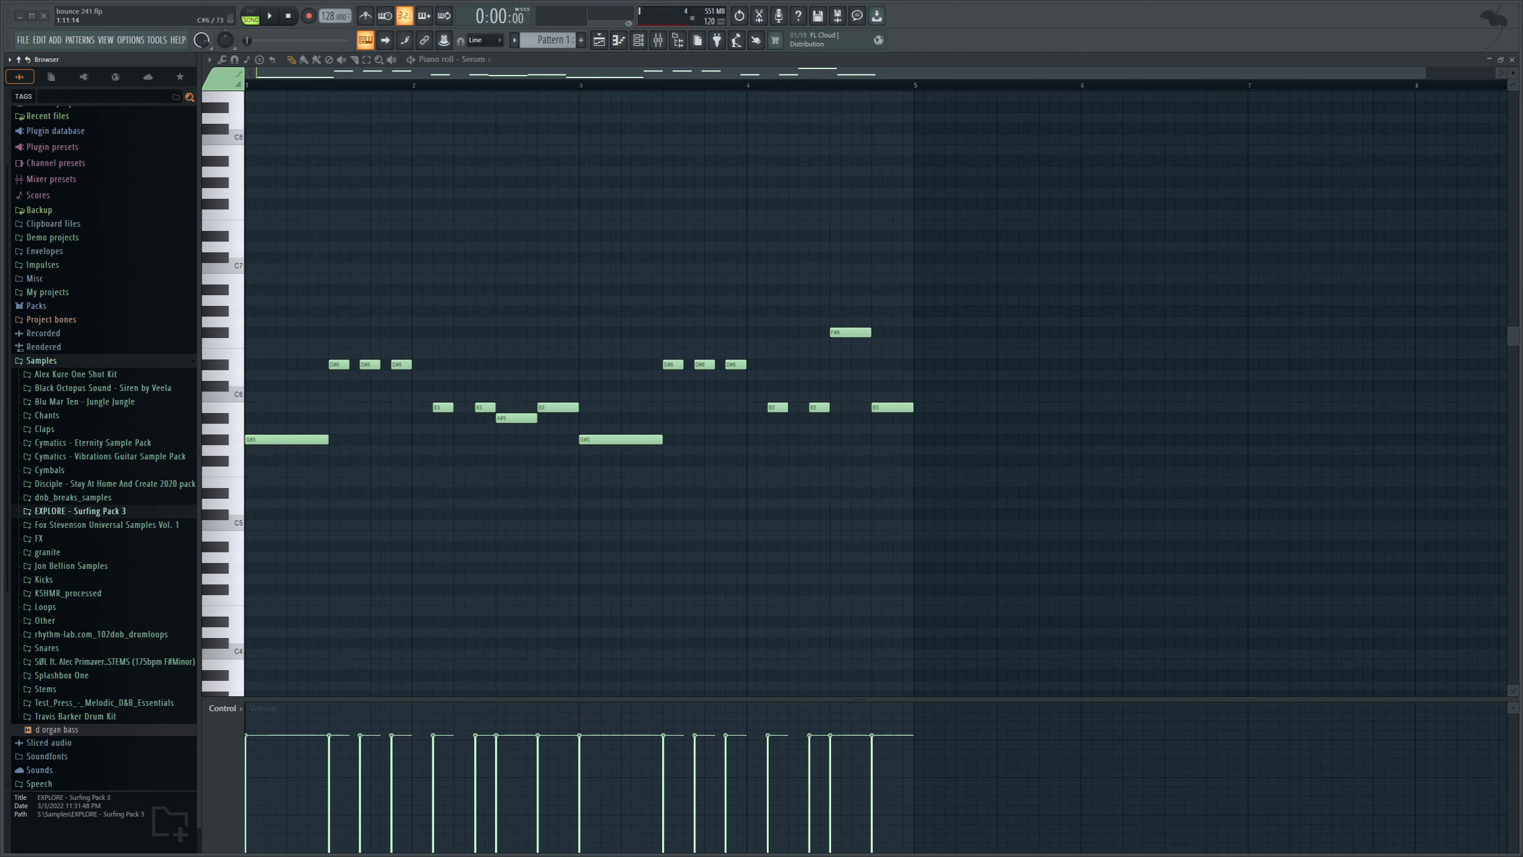
Step: Switch playback to pattern mode and play Pattern 1's Serum bass notes from the start
left_click(638, 40)
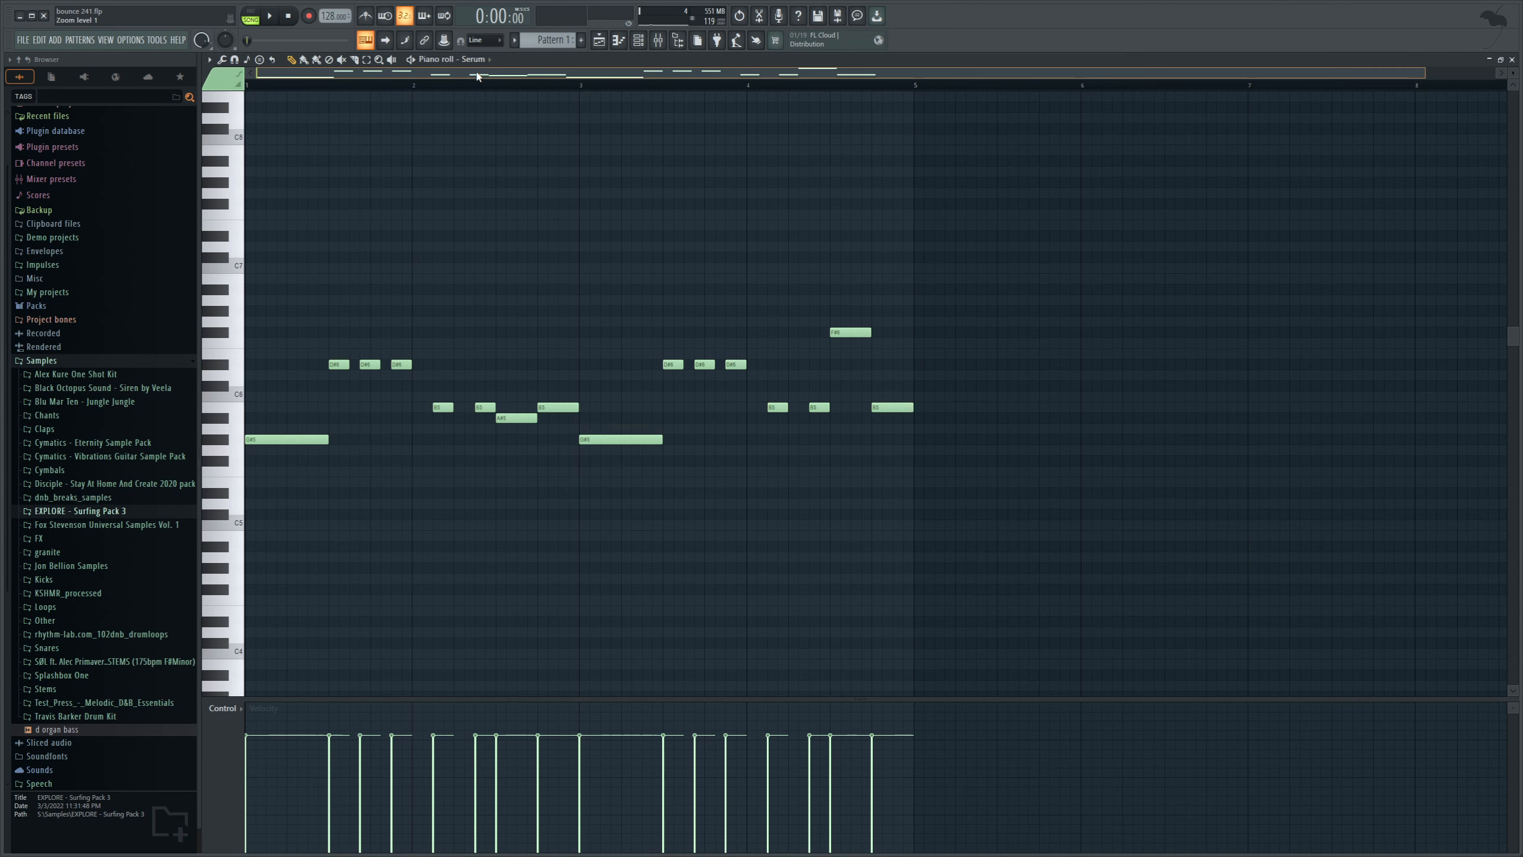
key("F6")
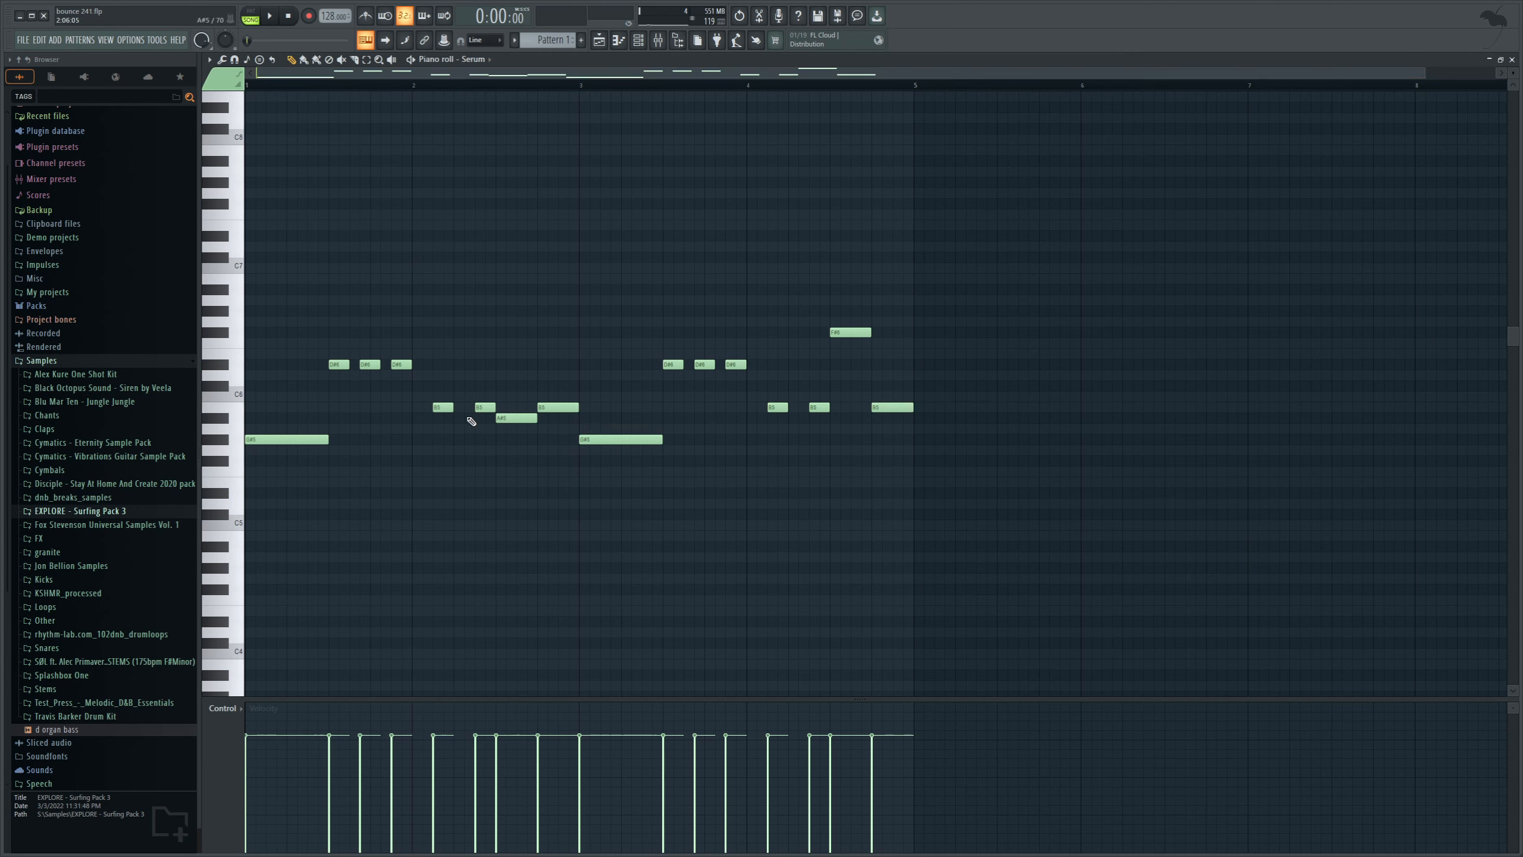
left_click_drag(1427, 74, 1097, 140)
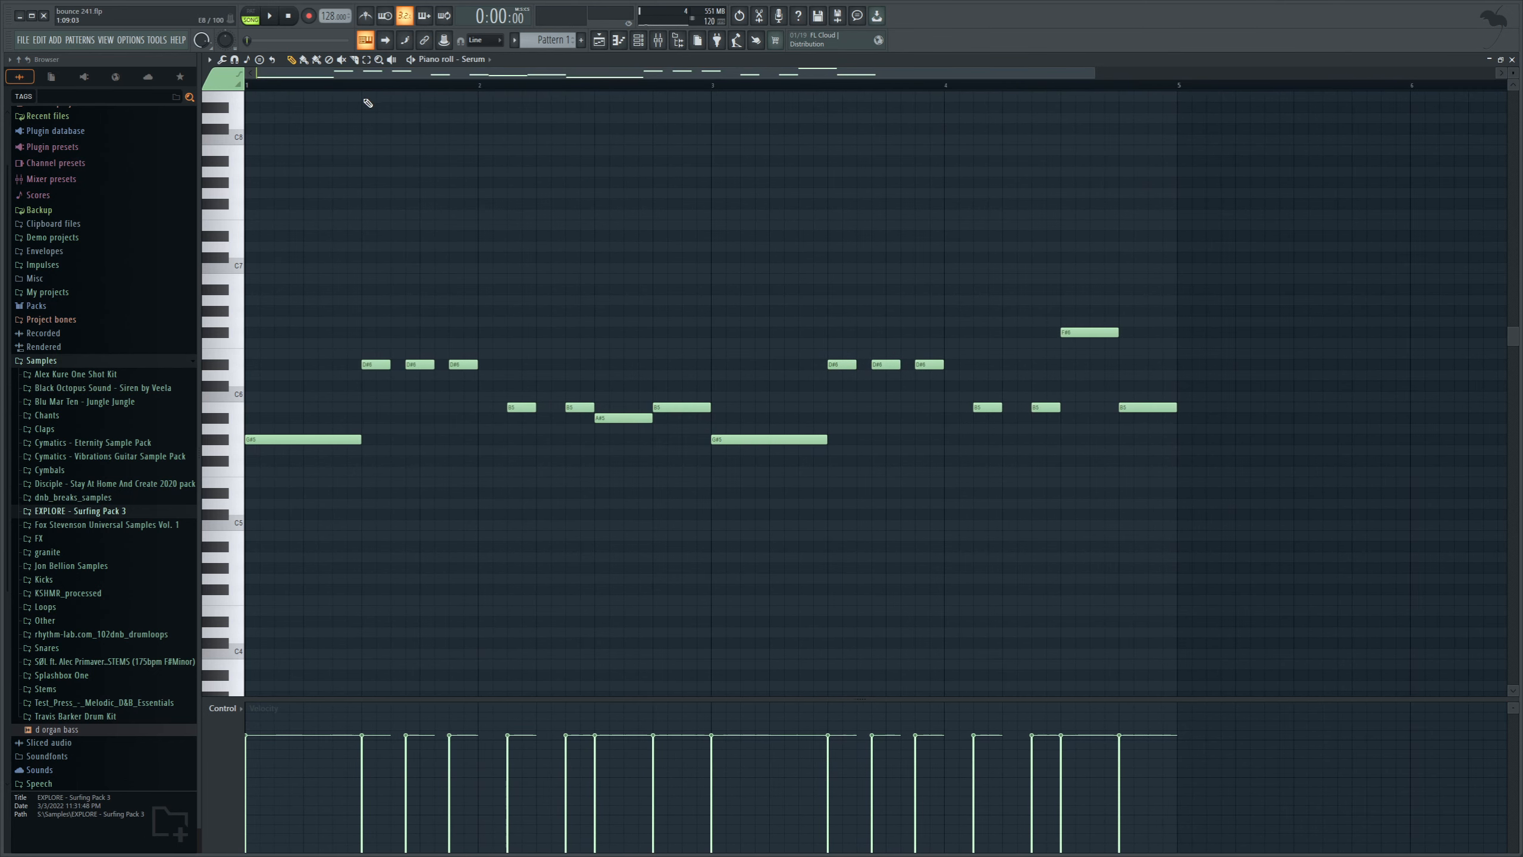
left_click(250, 16)
left_click(273, 16)
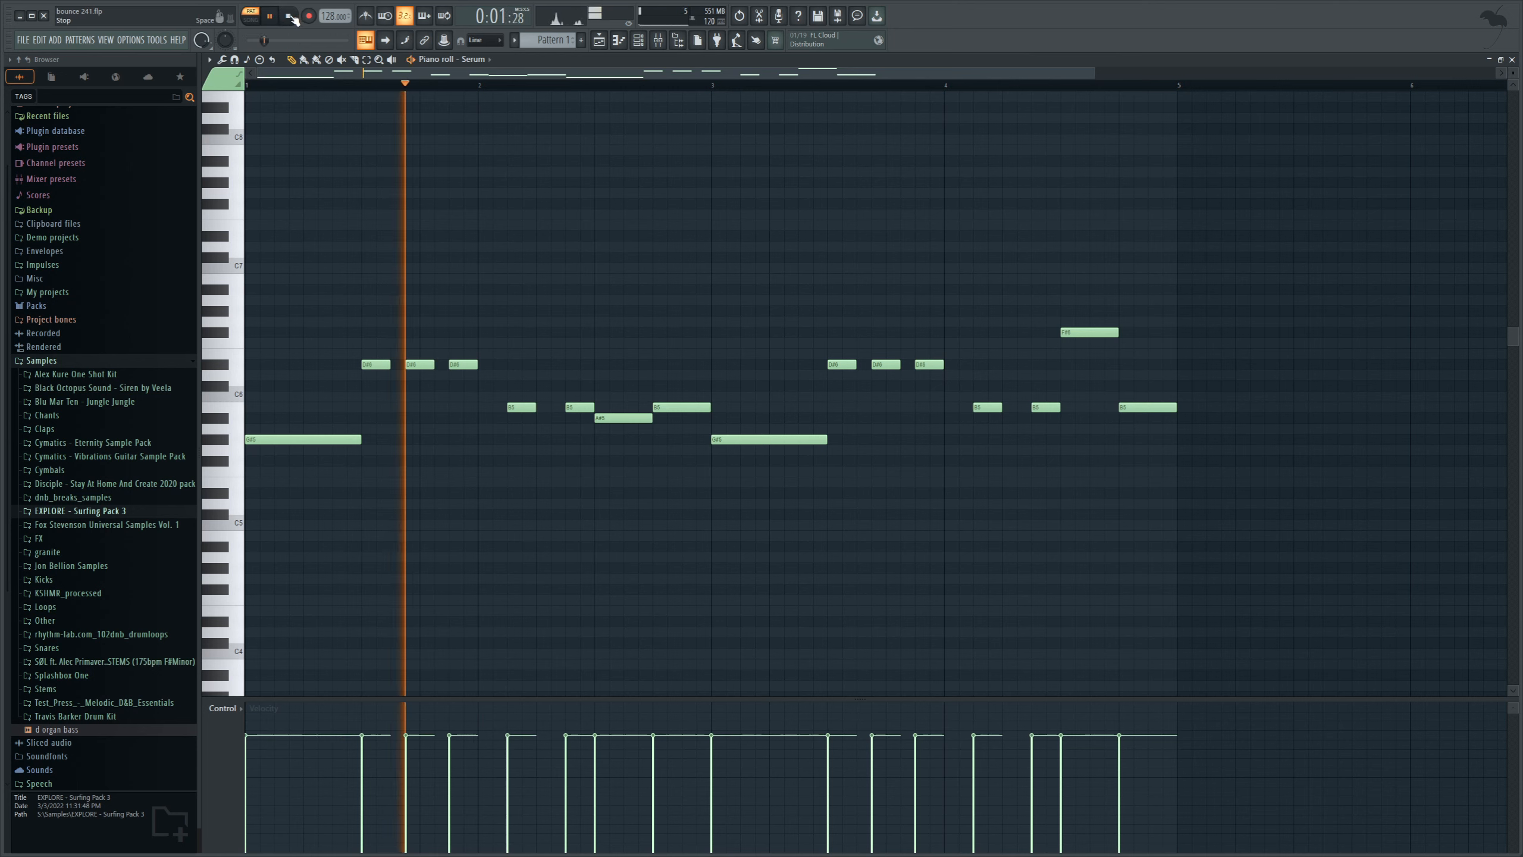
left_click(303, 18)
Step: In Pattern 2's Serum part, shorten the middle D#6 note and the B5 note before the A#5, likewise in the repeat
left_click(673, 43)
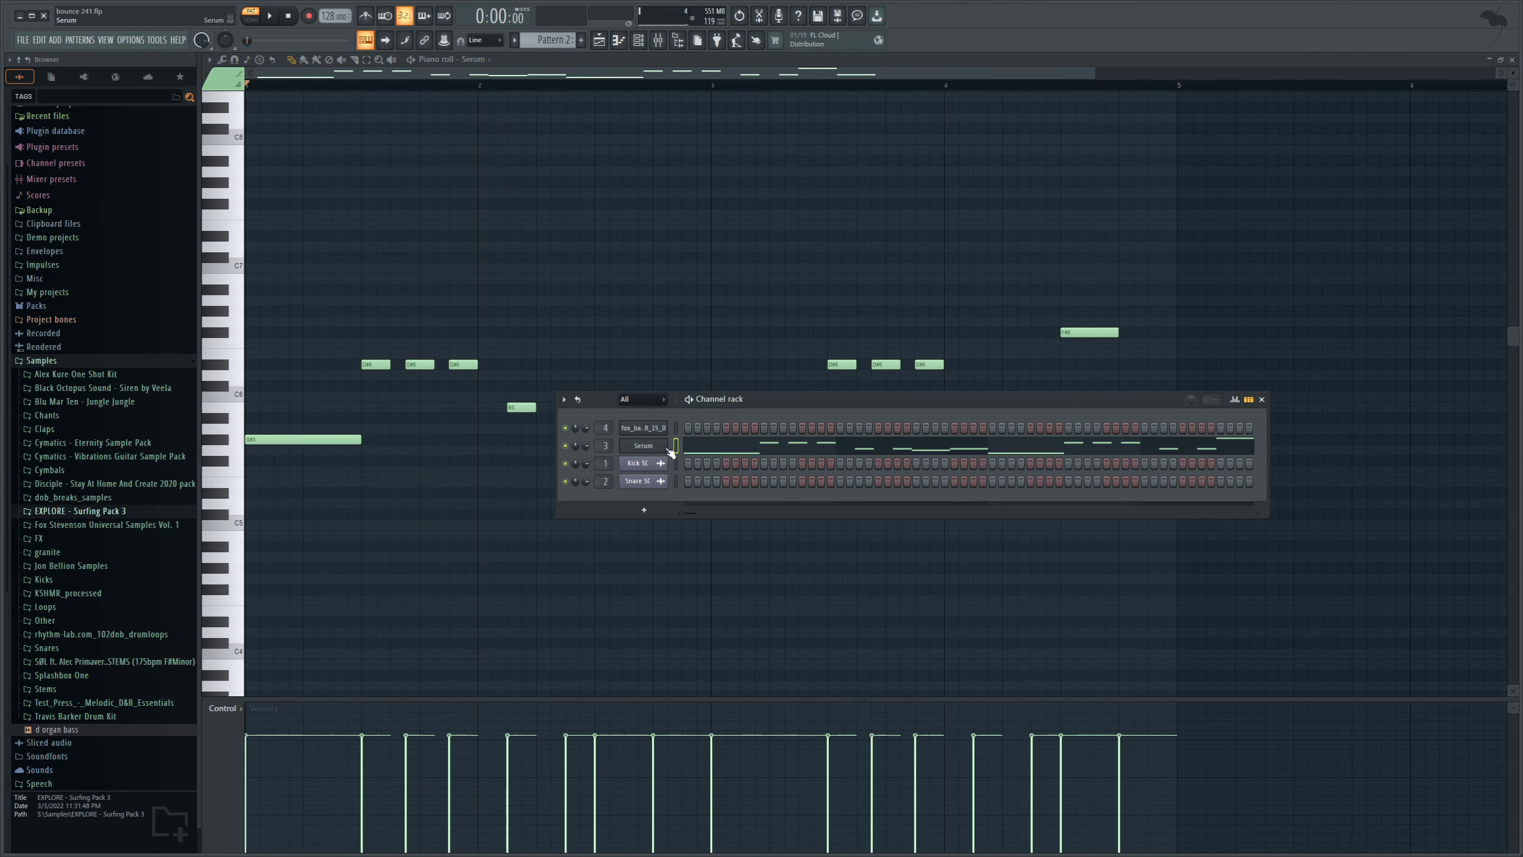
key("F7")
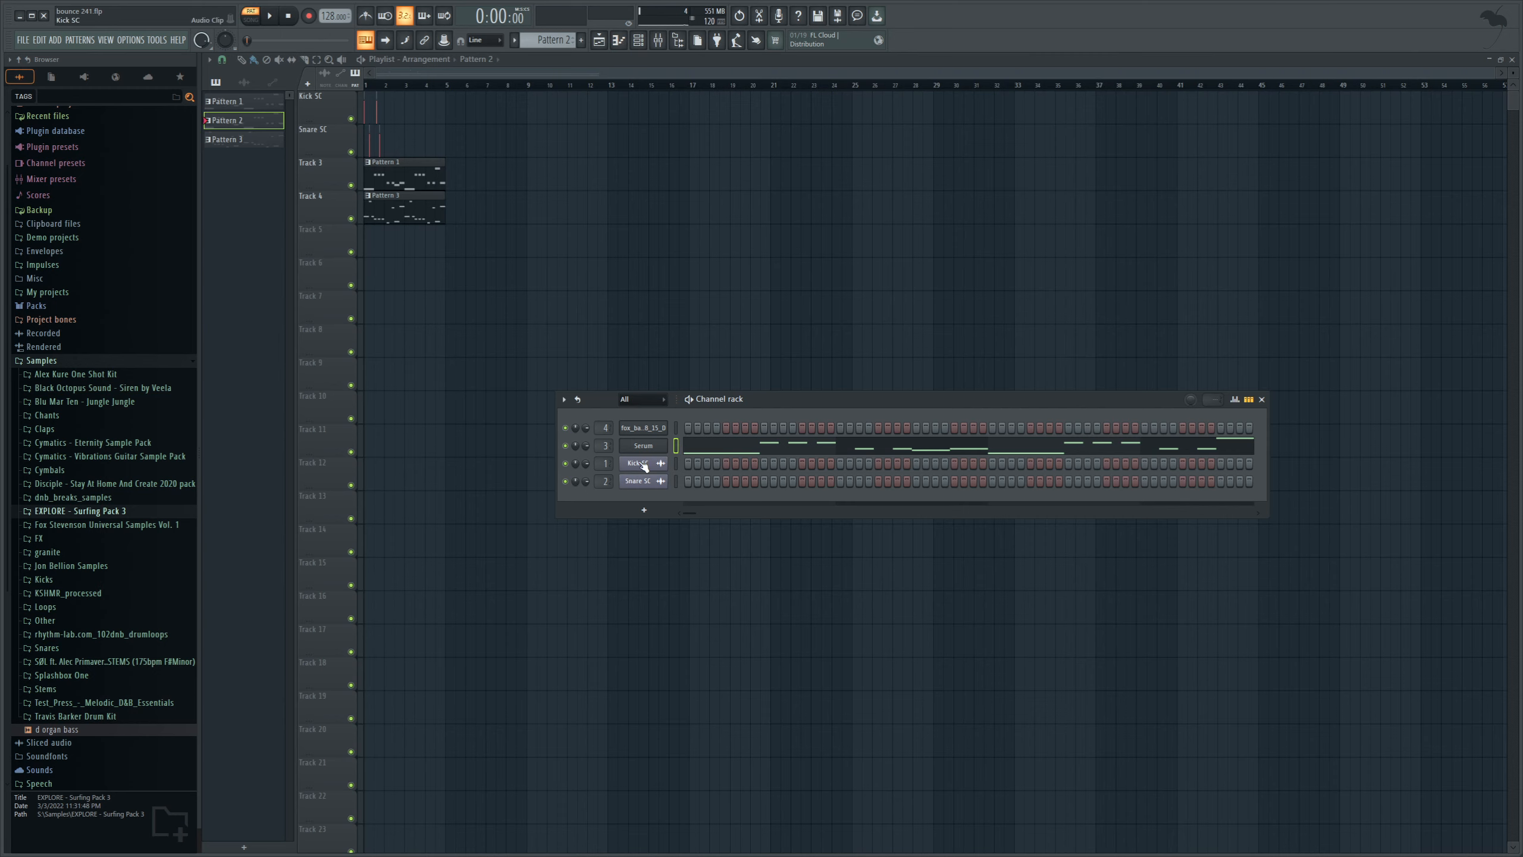
left_click_drag(431, 365, 421, 366)
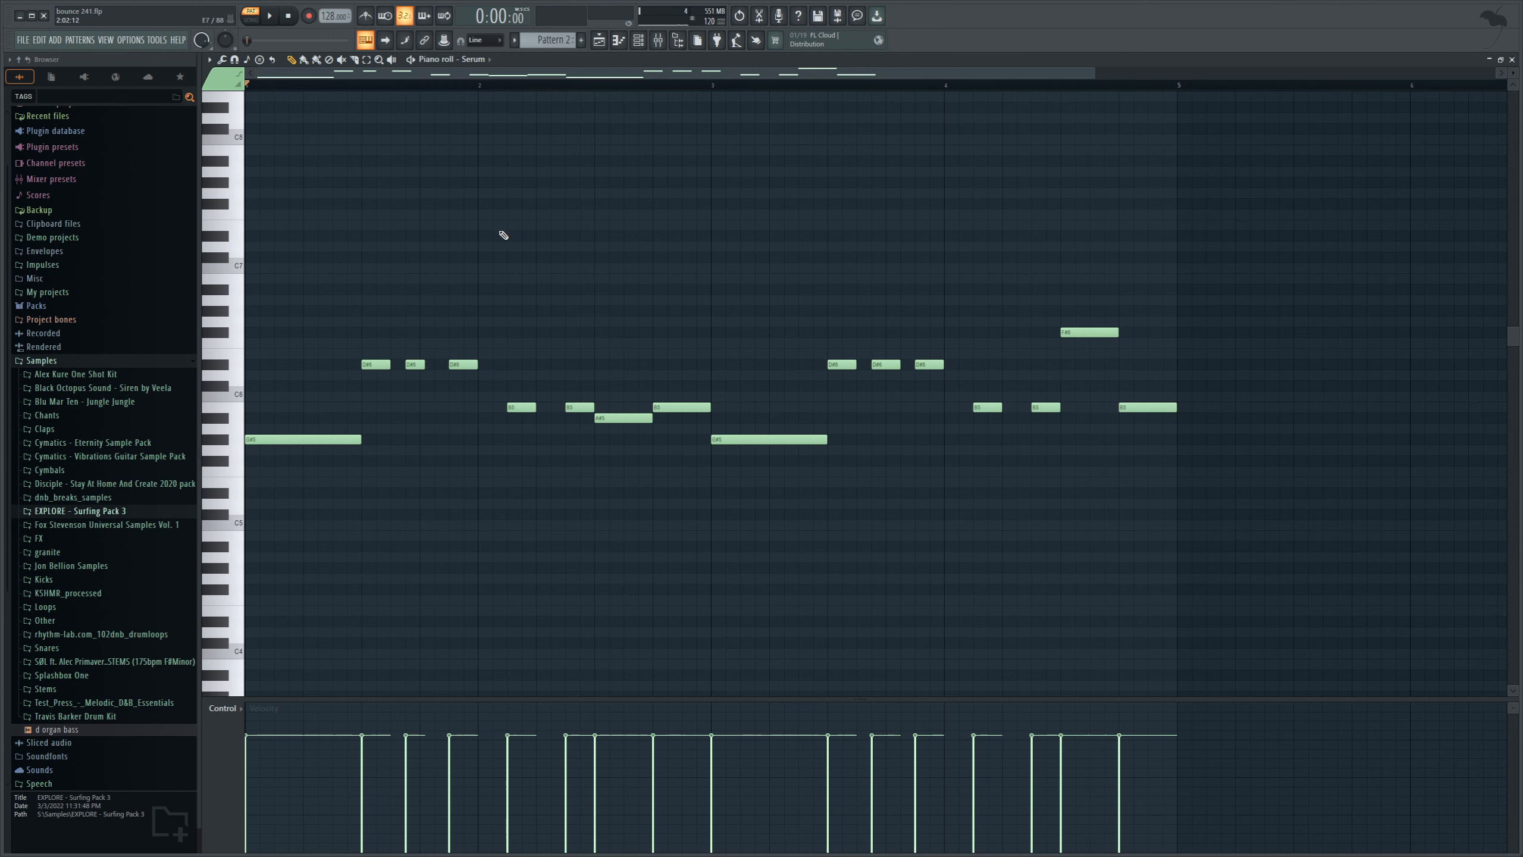
key("space")
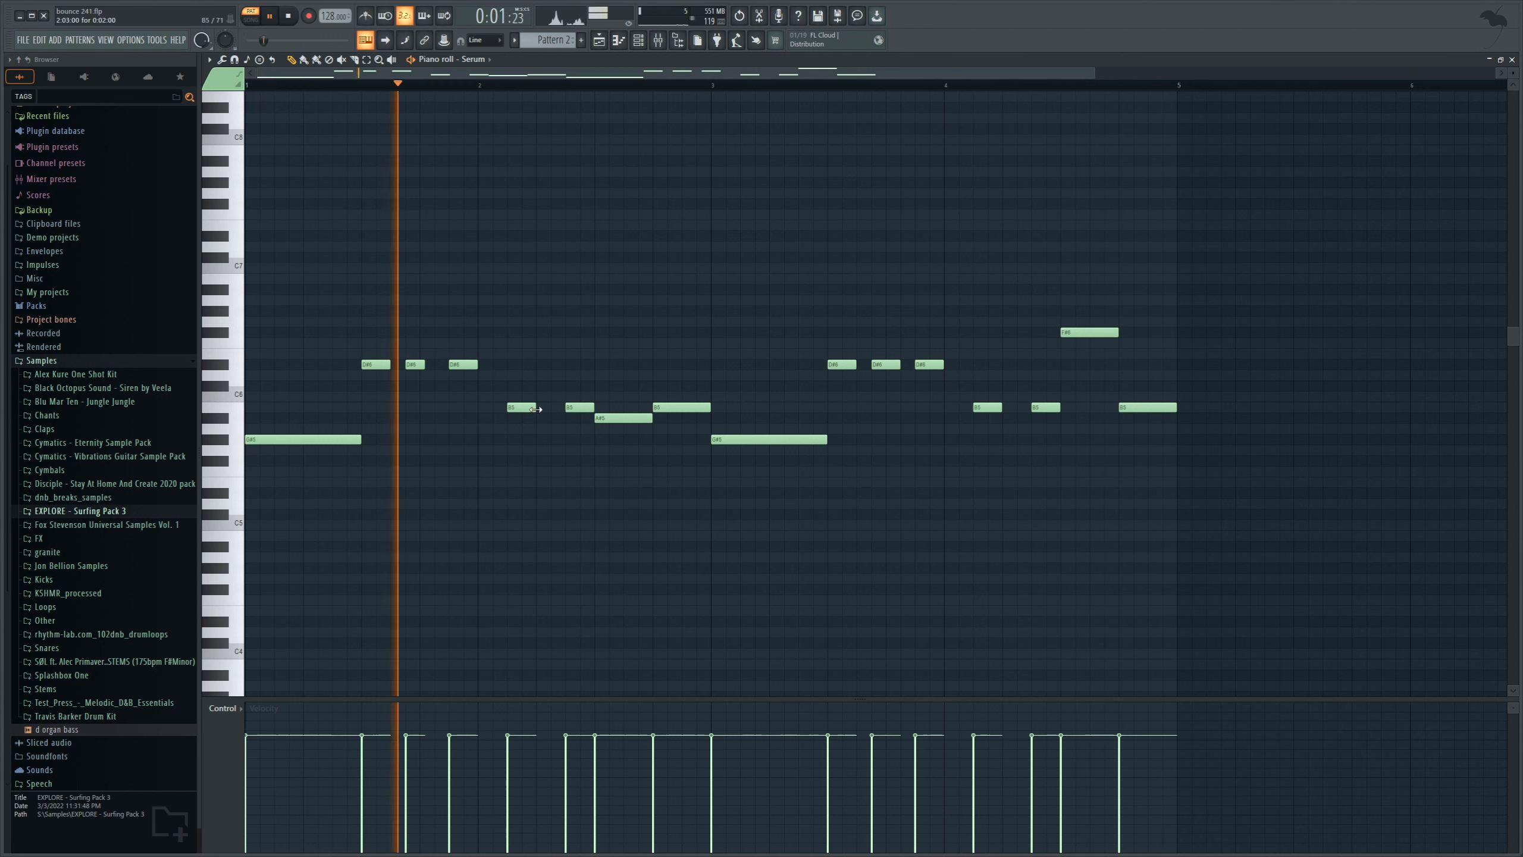
key("space")
left_click_drag(594, 407, 582, 408)
key("space")
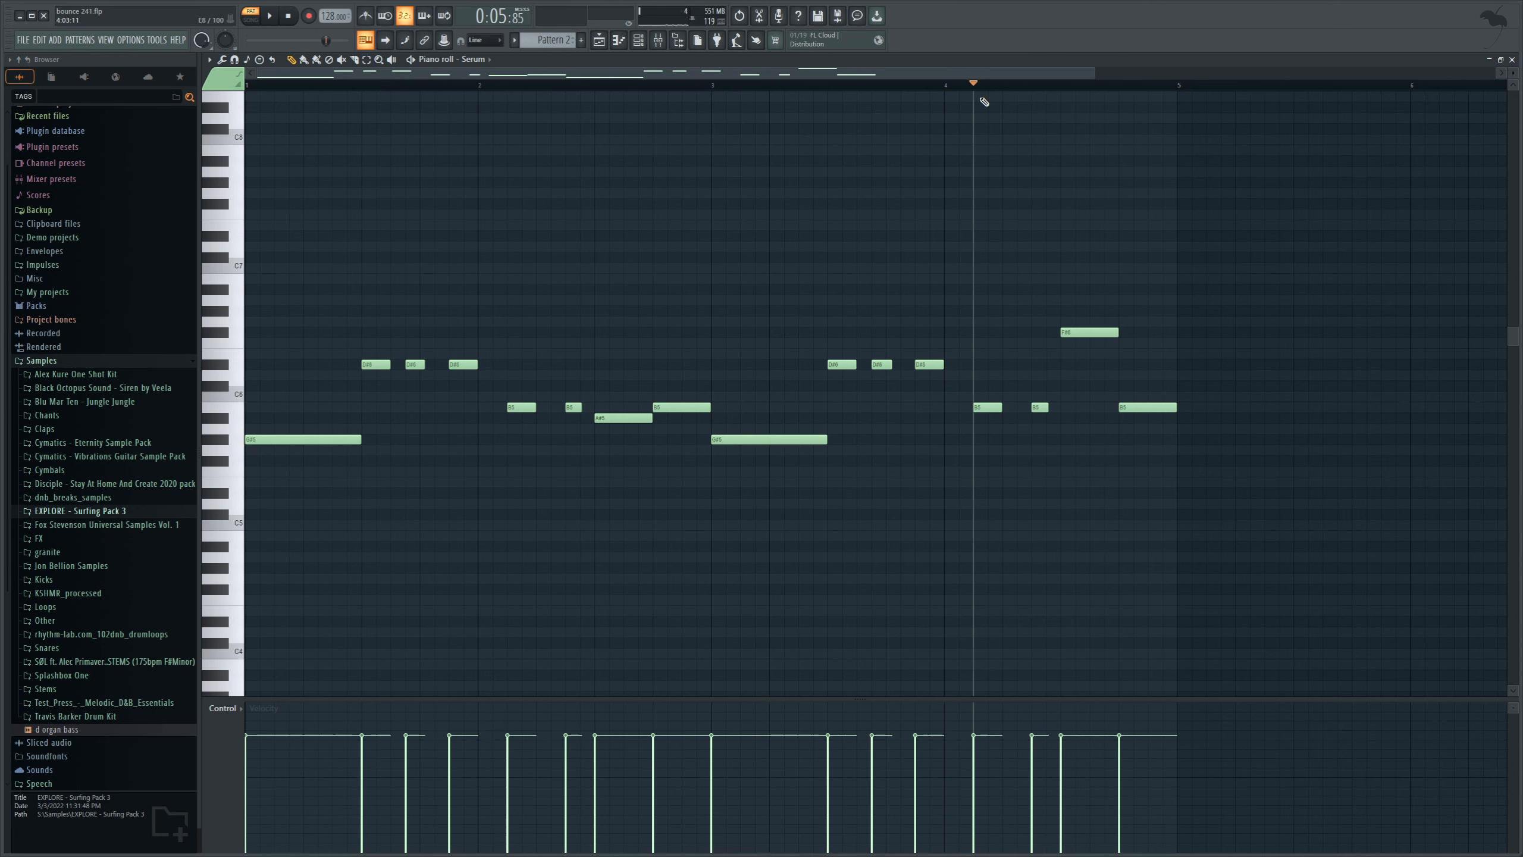
Step: Add a short D#6 grace note before the F#6 near the end, nudge the F#6 slightly later, and play that section
left_click_drag(979, 431, 1055, 417)
key("space")
key("space")
left_click(1063, 363)
left_click_drag(1084, 333, 1090, 333)
key("space")
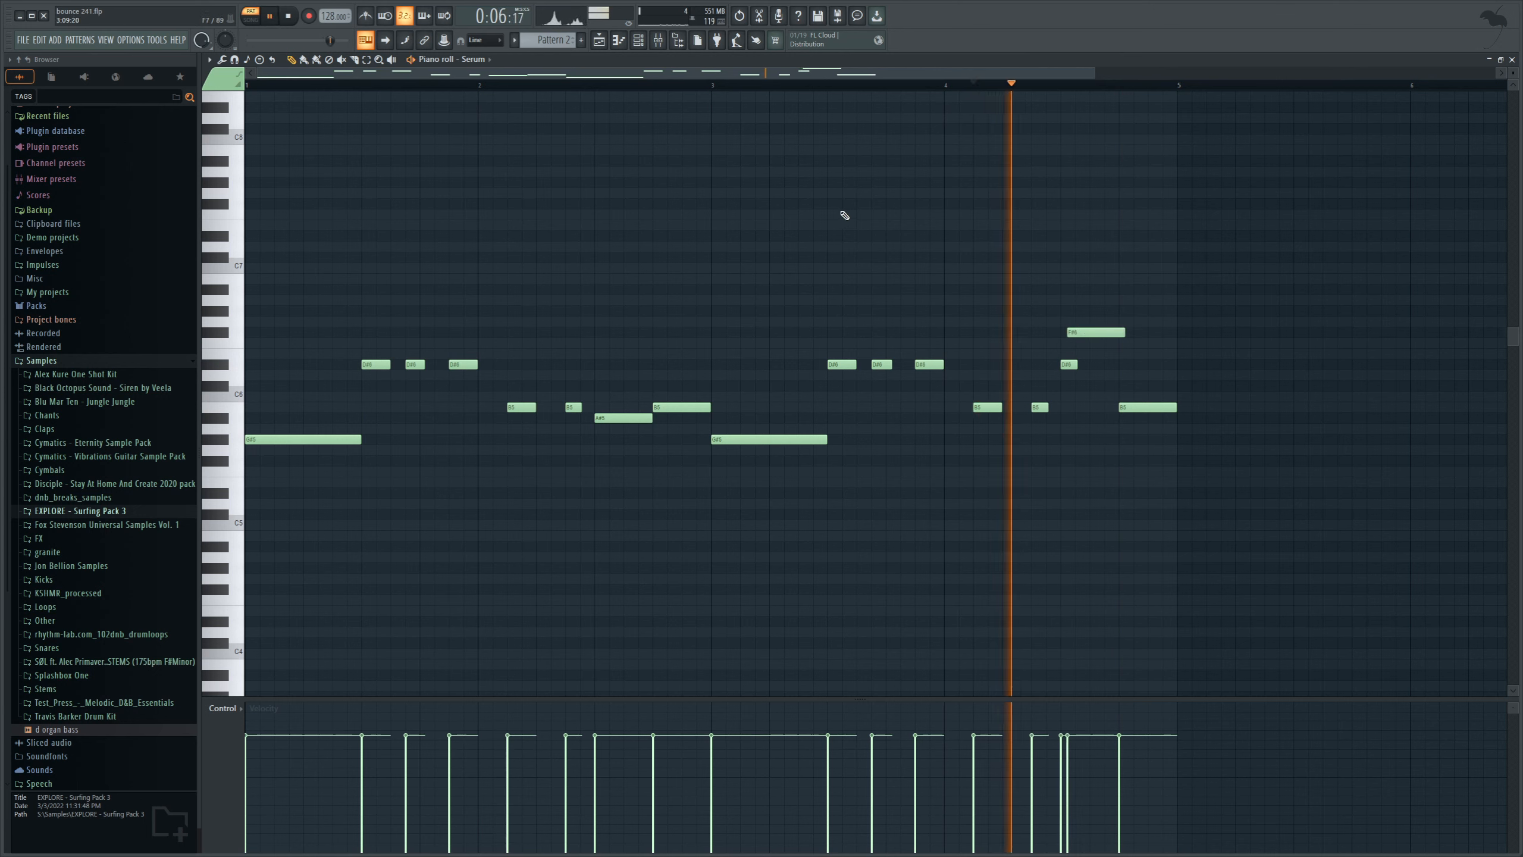
key("space")
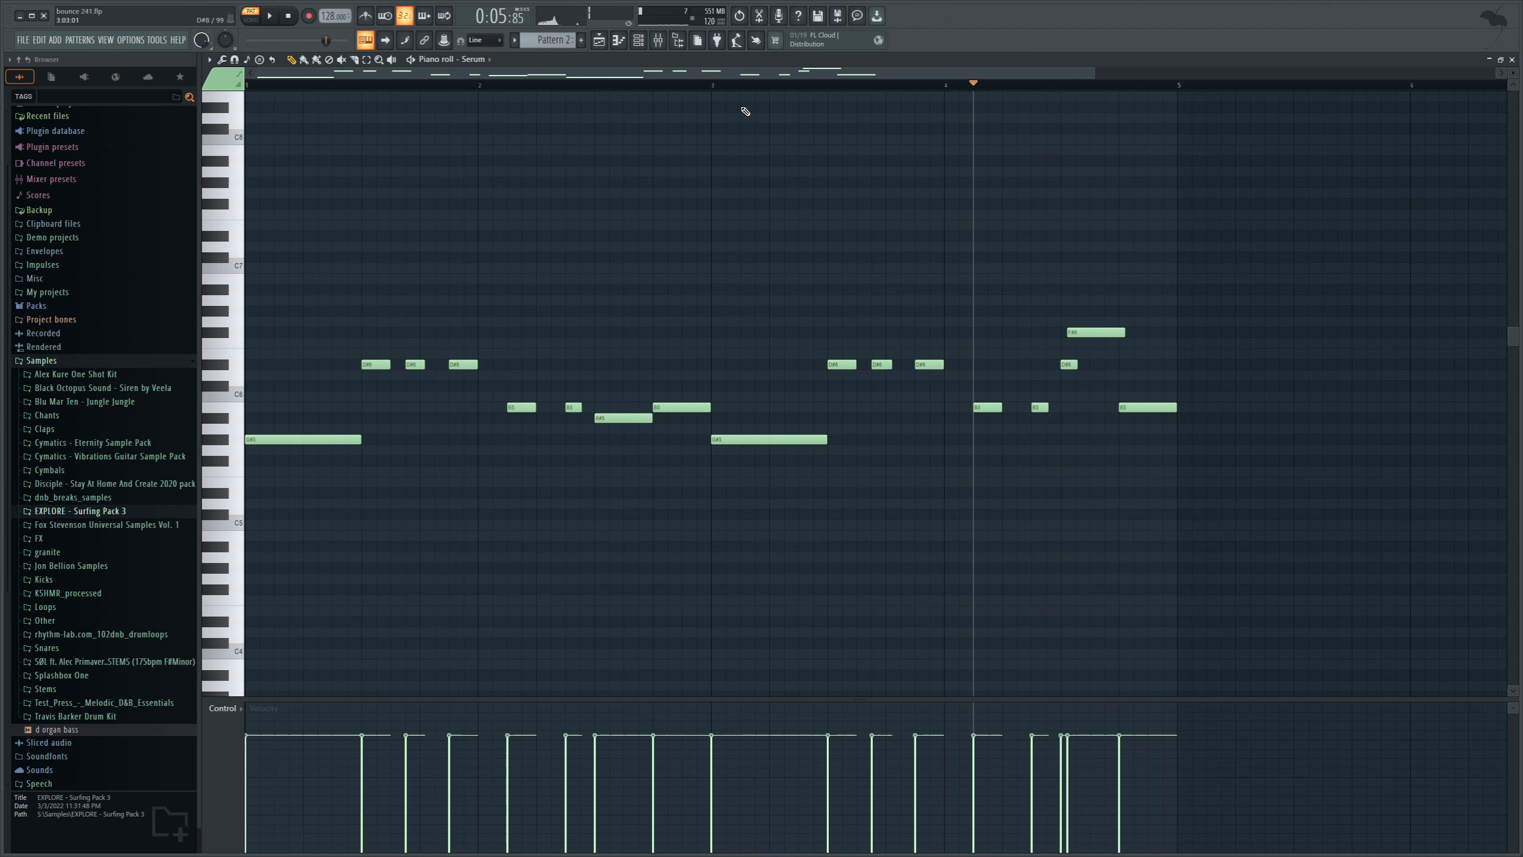
Step: Open Serum, set its portamento time to 14 ms, and play the grace note section to hear the slide
left_click(618, 39)
left_click(647, 450)
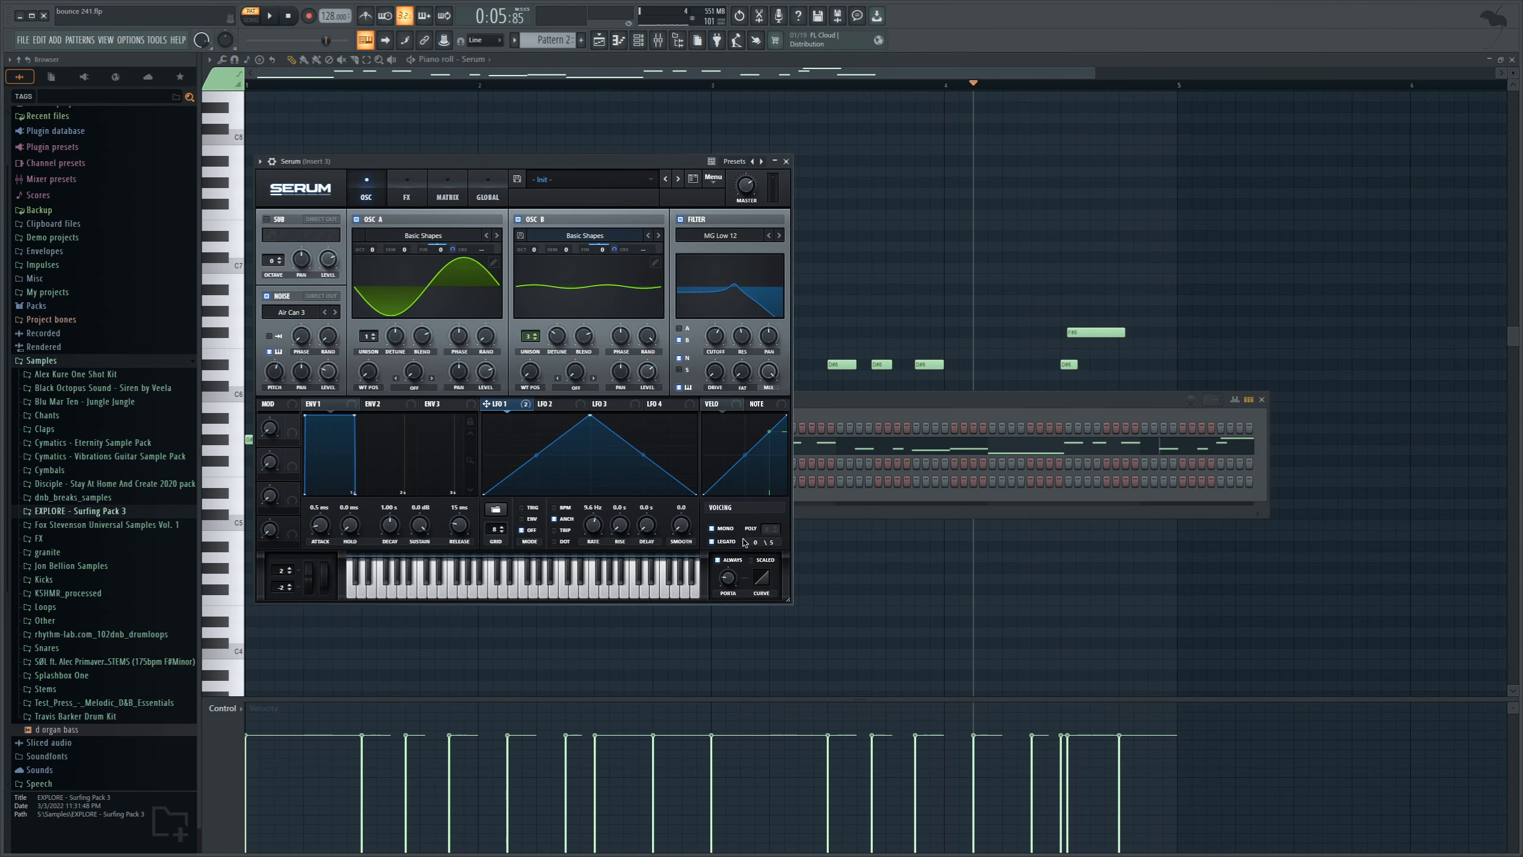
left_click_drag(728, 582, 737, 577)
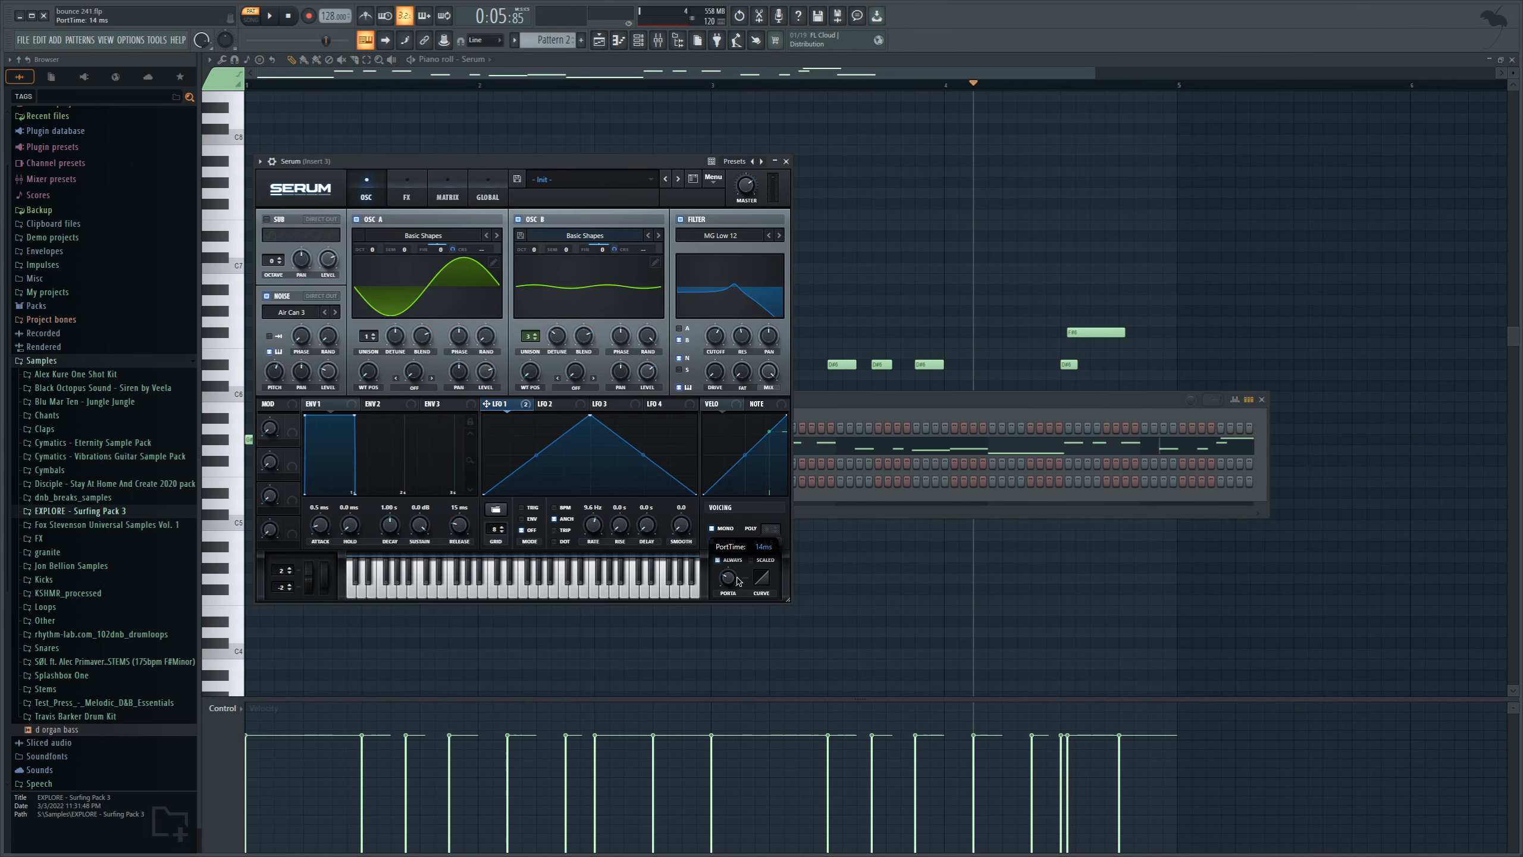
key("space")
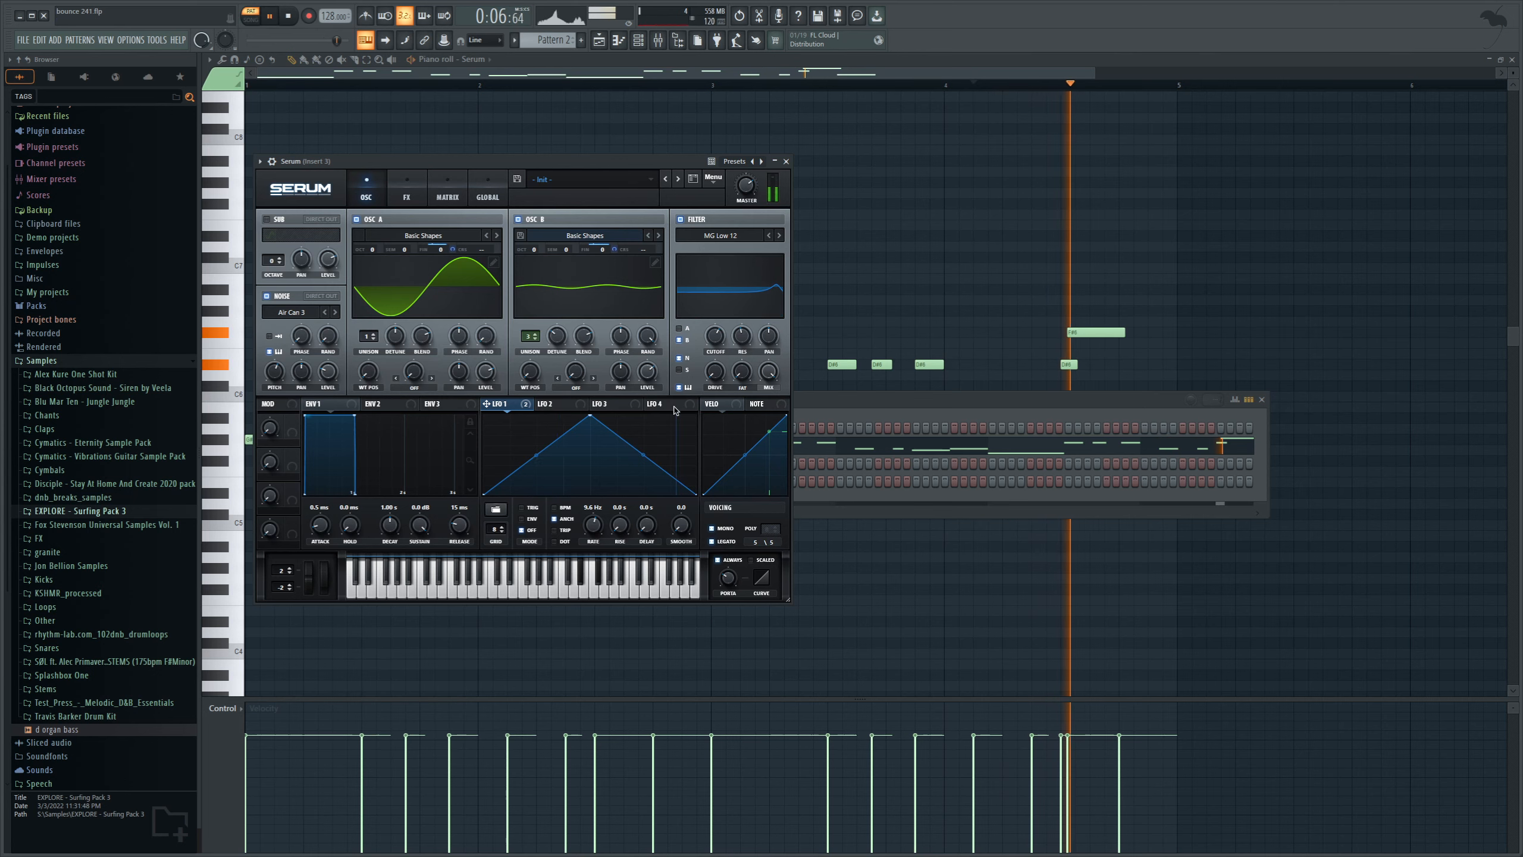
left_click(967, 130)
key("space")
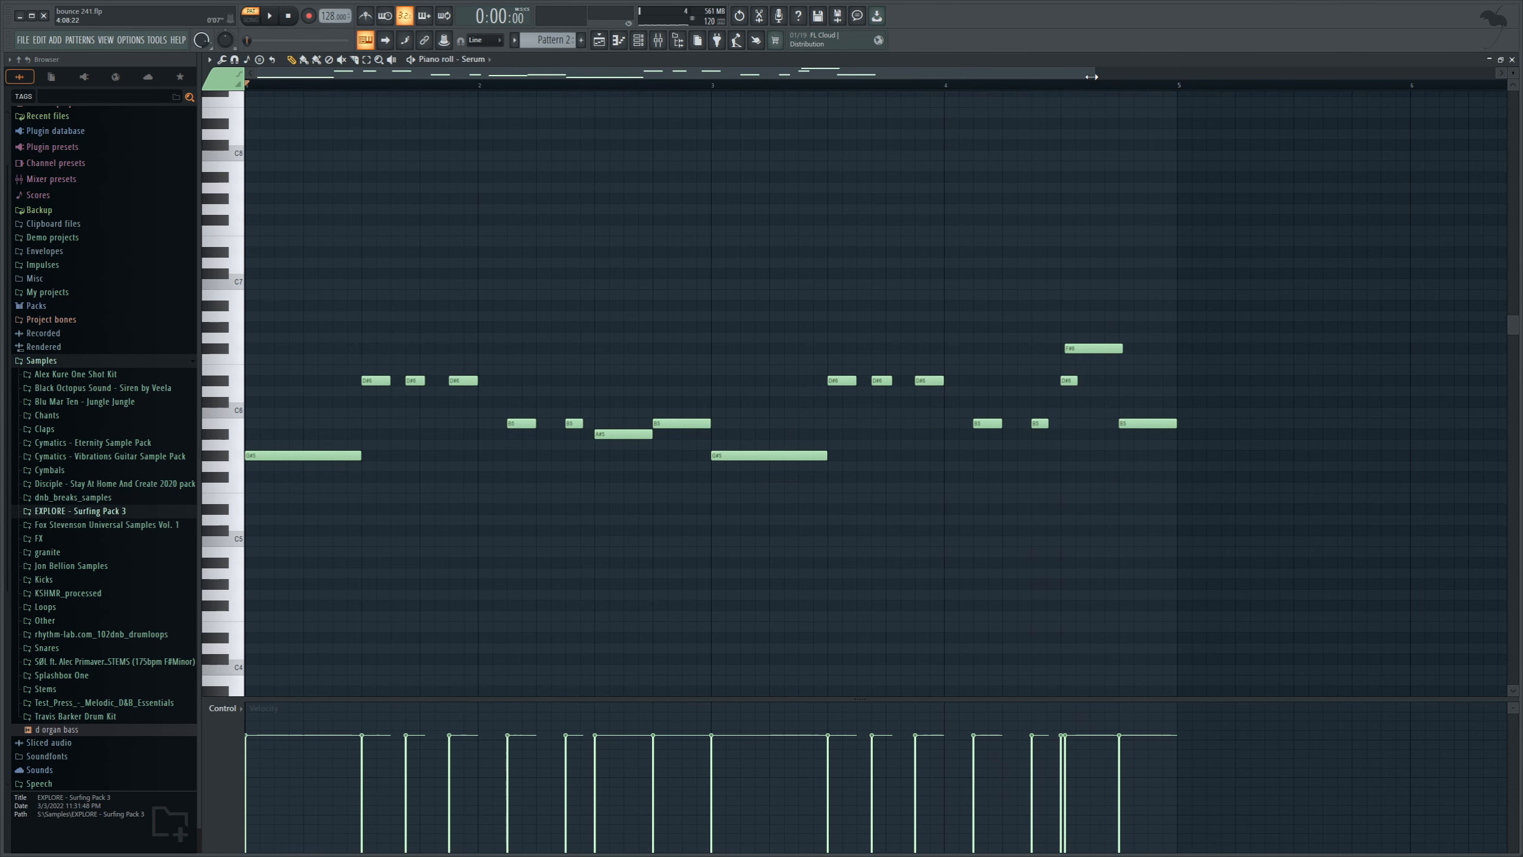
Step: Shorten the first G#5 note of bar 1 to half its length, leaving a gap before the first D#6
left_click_drag(1091, 77, 893, 77)
left_click(290, 455)
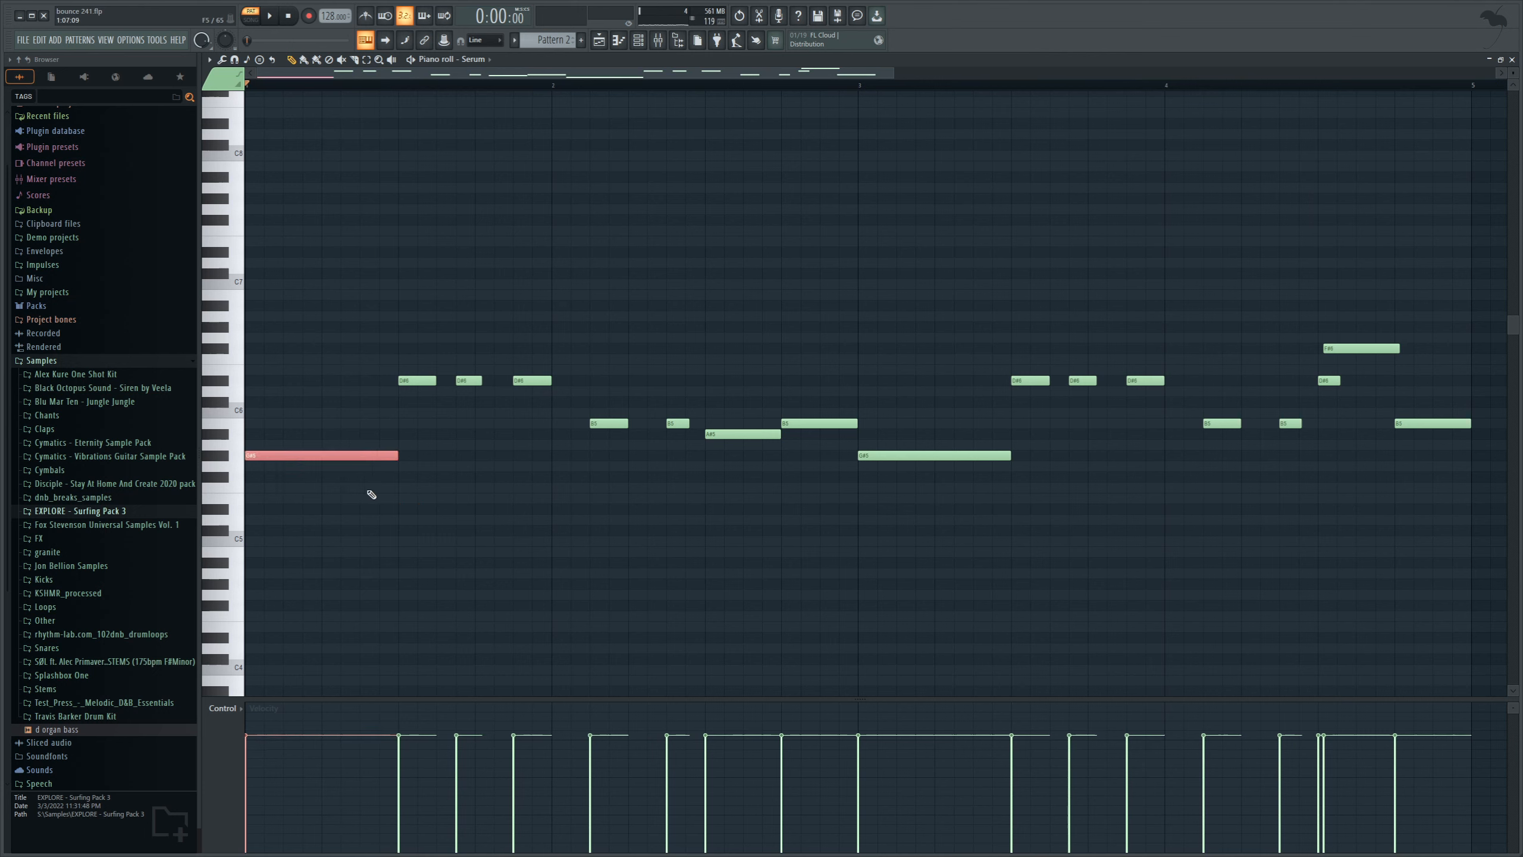
mouse_move(398, 455)
left_mouse_down()
mouse_move(278, 470)
mouse_move(313, 473)
left_mouse_up()
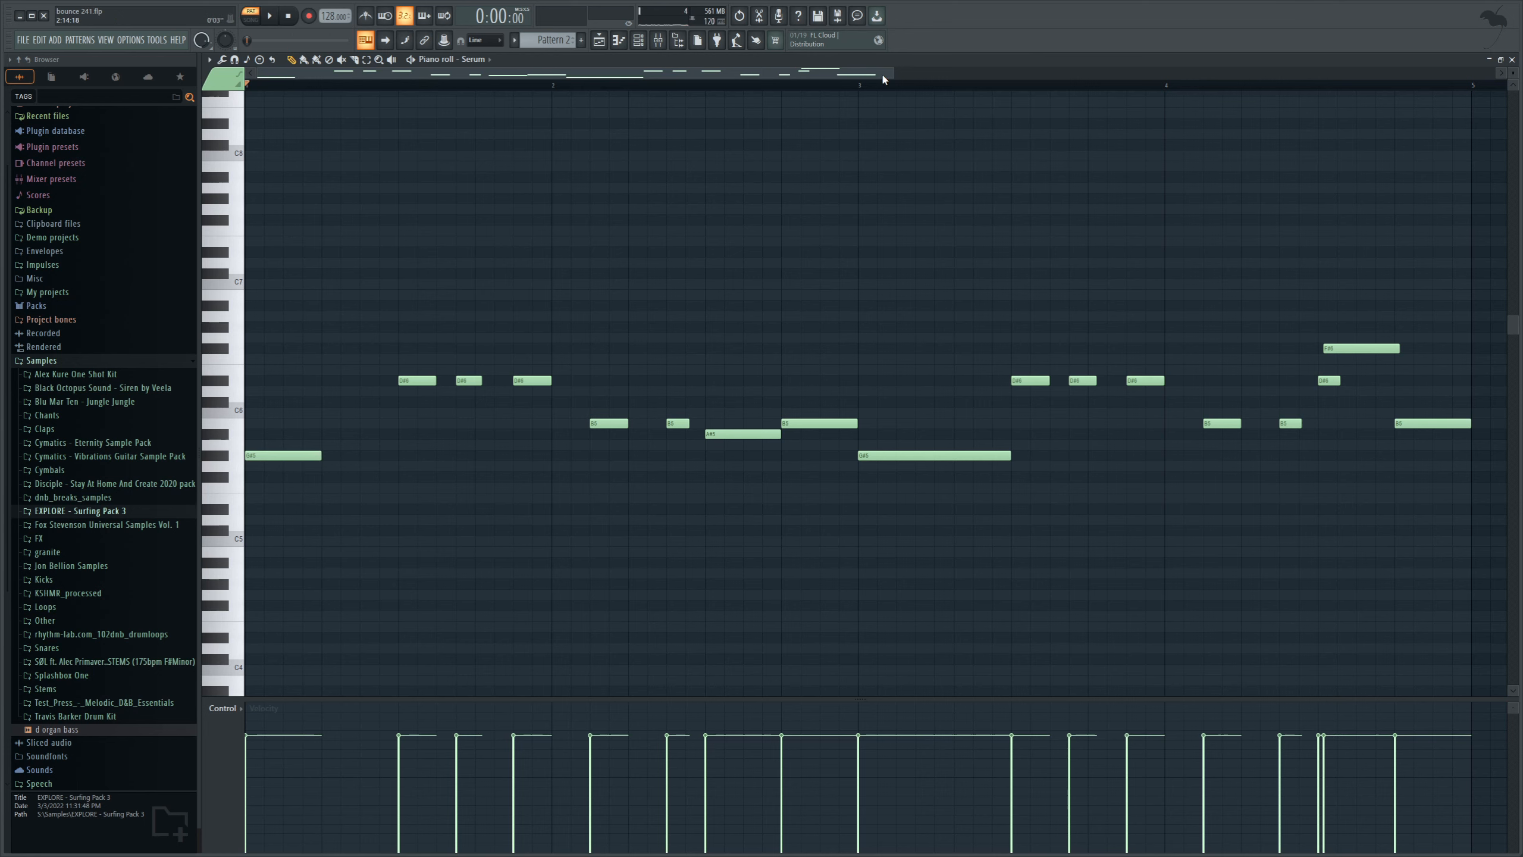
Step: Fill the gap after the first G#5 note with four short repeated G#5 notes and play them back
left_click_drag(892, 72, 557, 72)
left_click(444, 455)
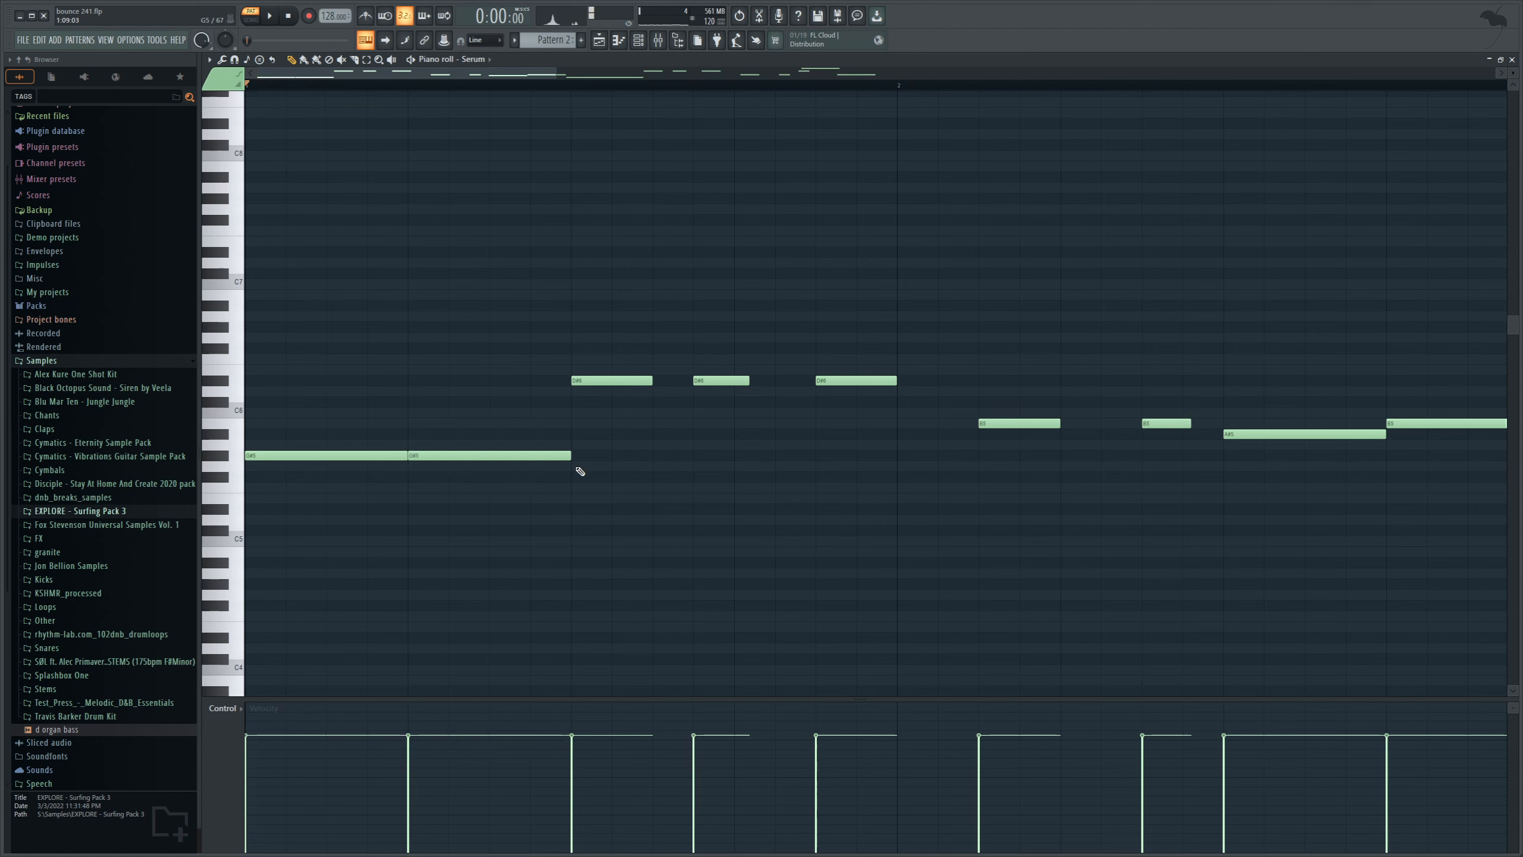
left_click_drag(569, 457, 442, 458)
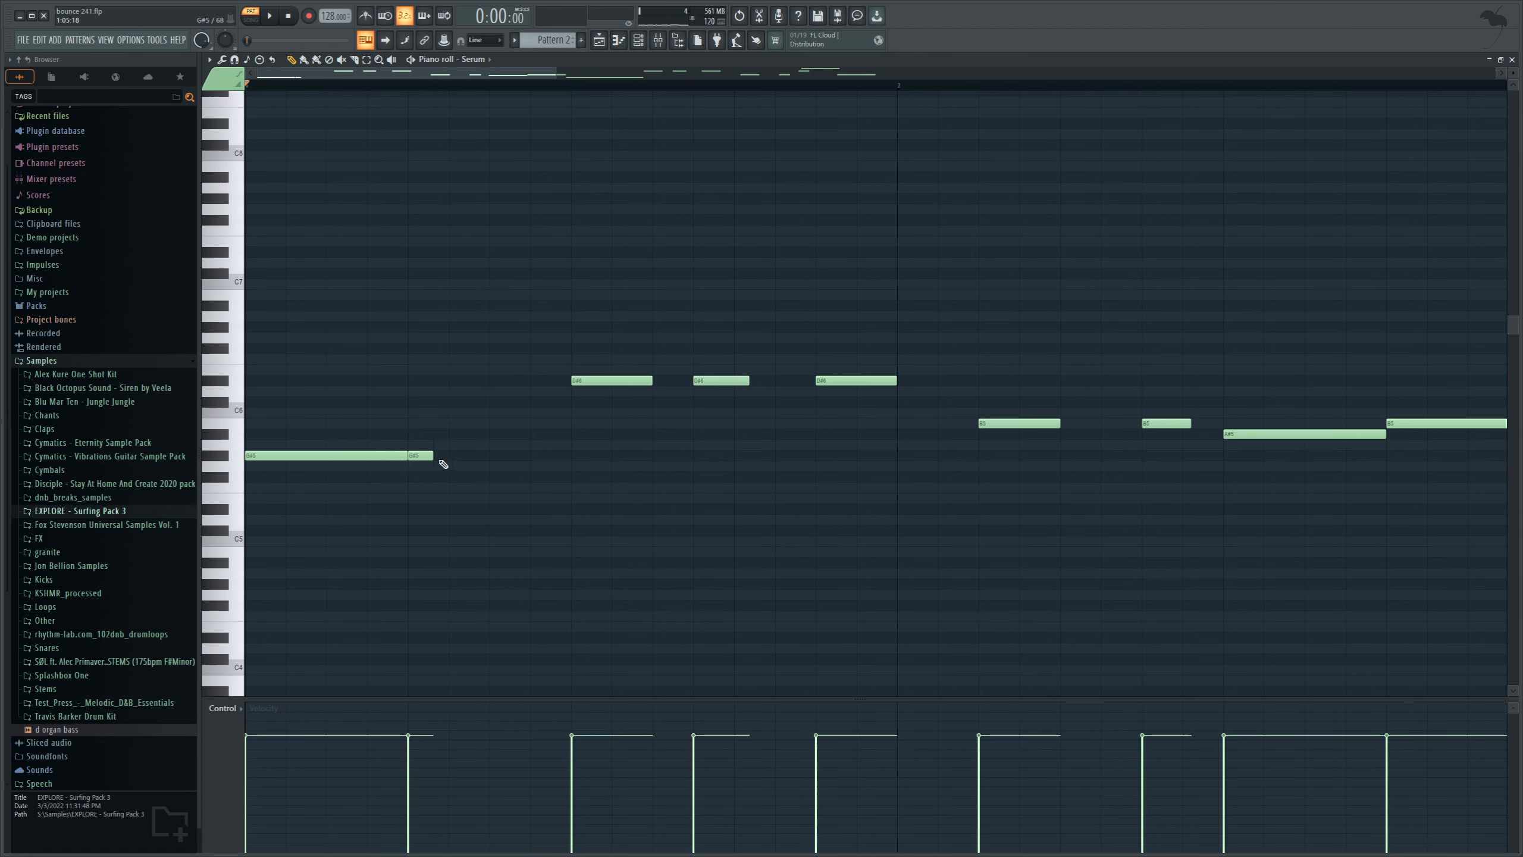
left_click(456, 456)
left_click(501, 456)
left_click(542, 456)
key("space")
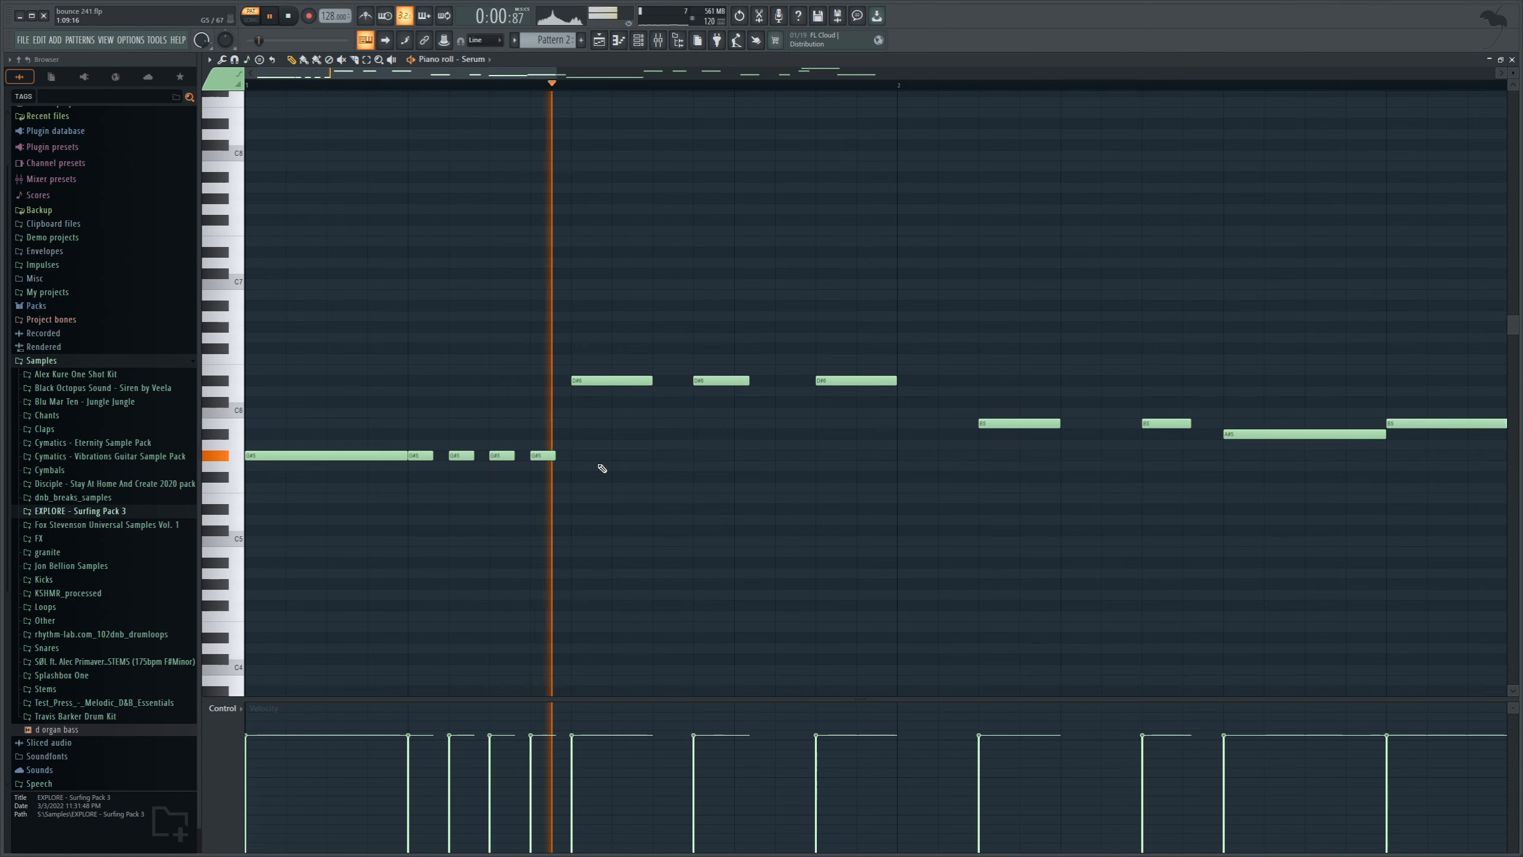
key("space")
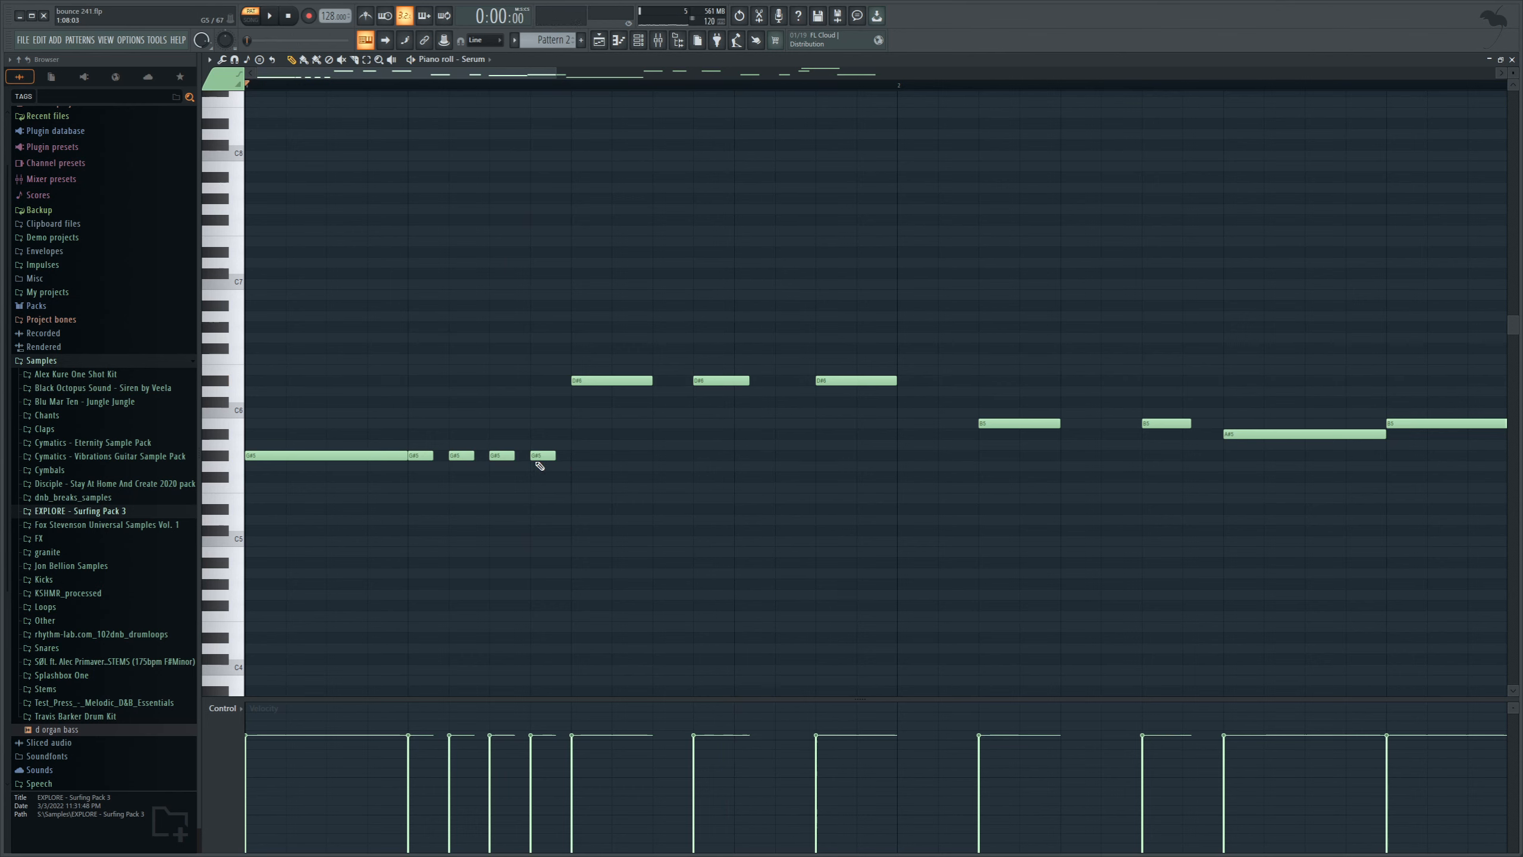
Step: Delete the four short G#5 notes following the first G#5 note in bar 1
right_click(543, 456)
right_click(501, 455)
right_click(461, 455)
right_click(421, 455)
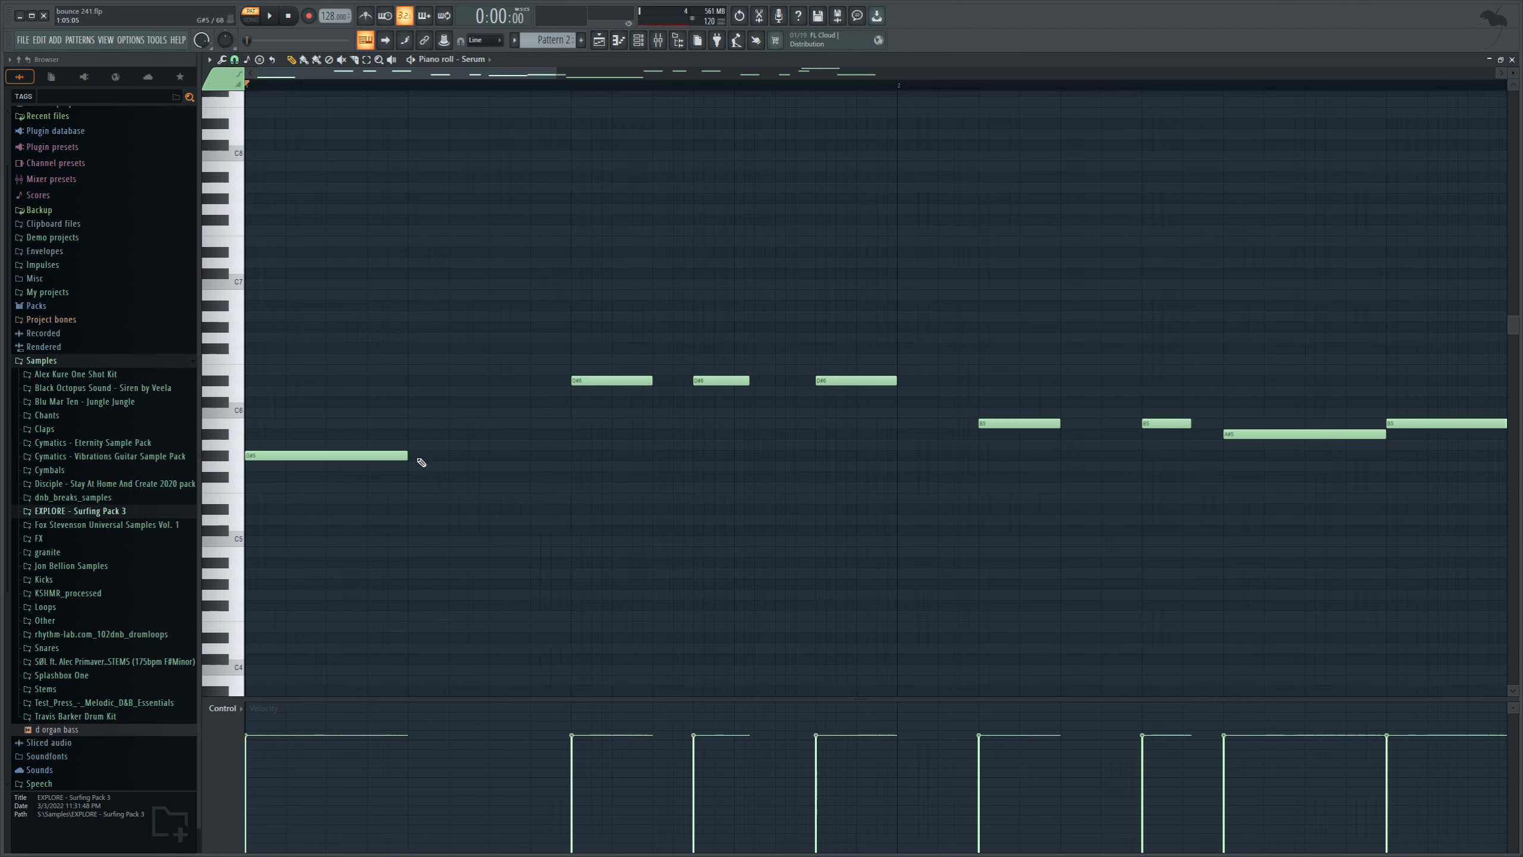
Step: Add eight very short, evenly spaced G#5 notes between the first G#5 and the first D#6, and play the result
left_click(416, 458)
left_click_drag(432, 457, 416, 469)
left_click(432, 456)
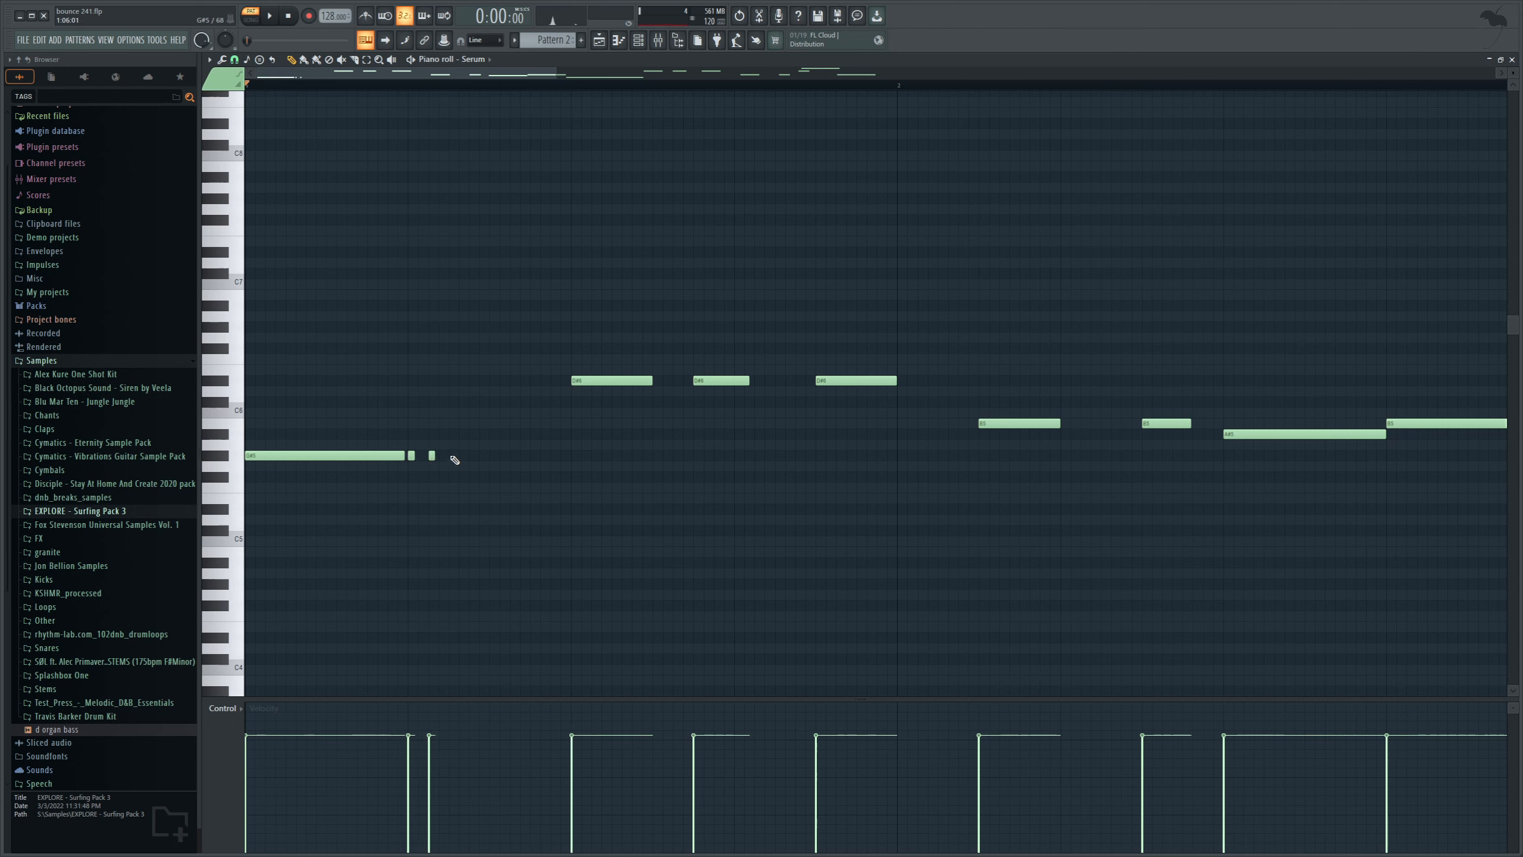
left_click(452, 456)
left_click(472, 456)
left_click(492, 456)
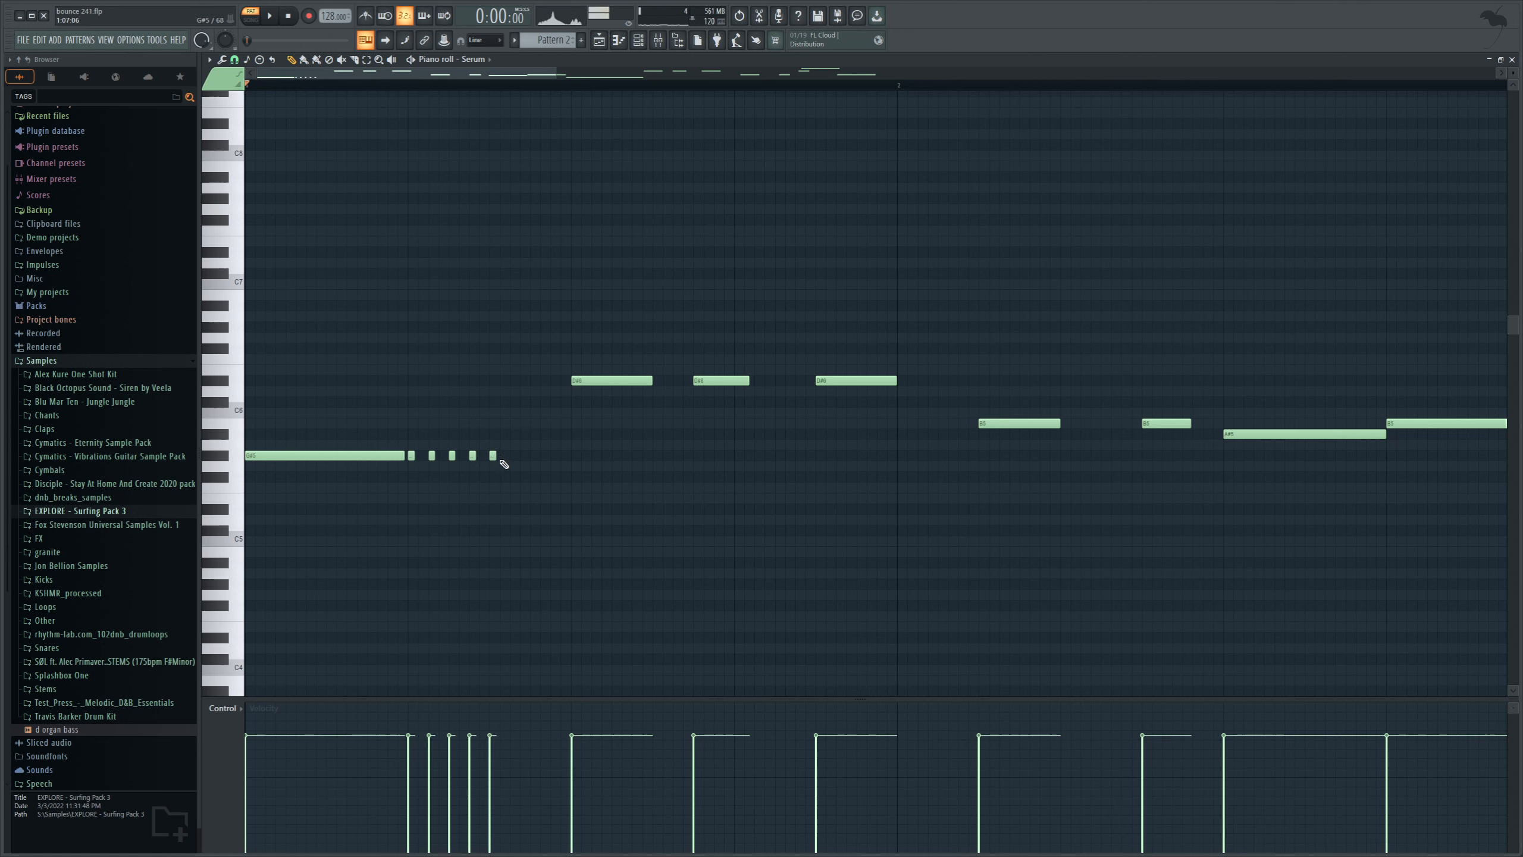
left_click(513, 456)
left_click(533, 456)
left_click(554, 455)
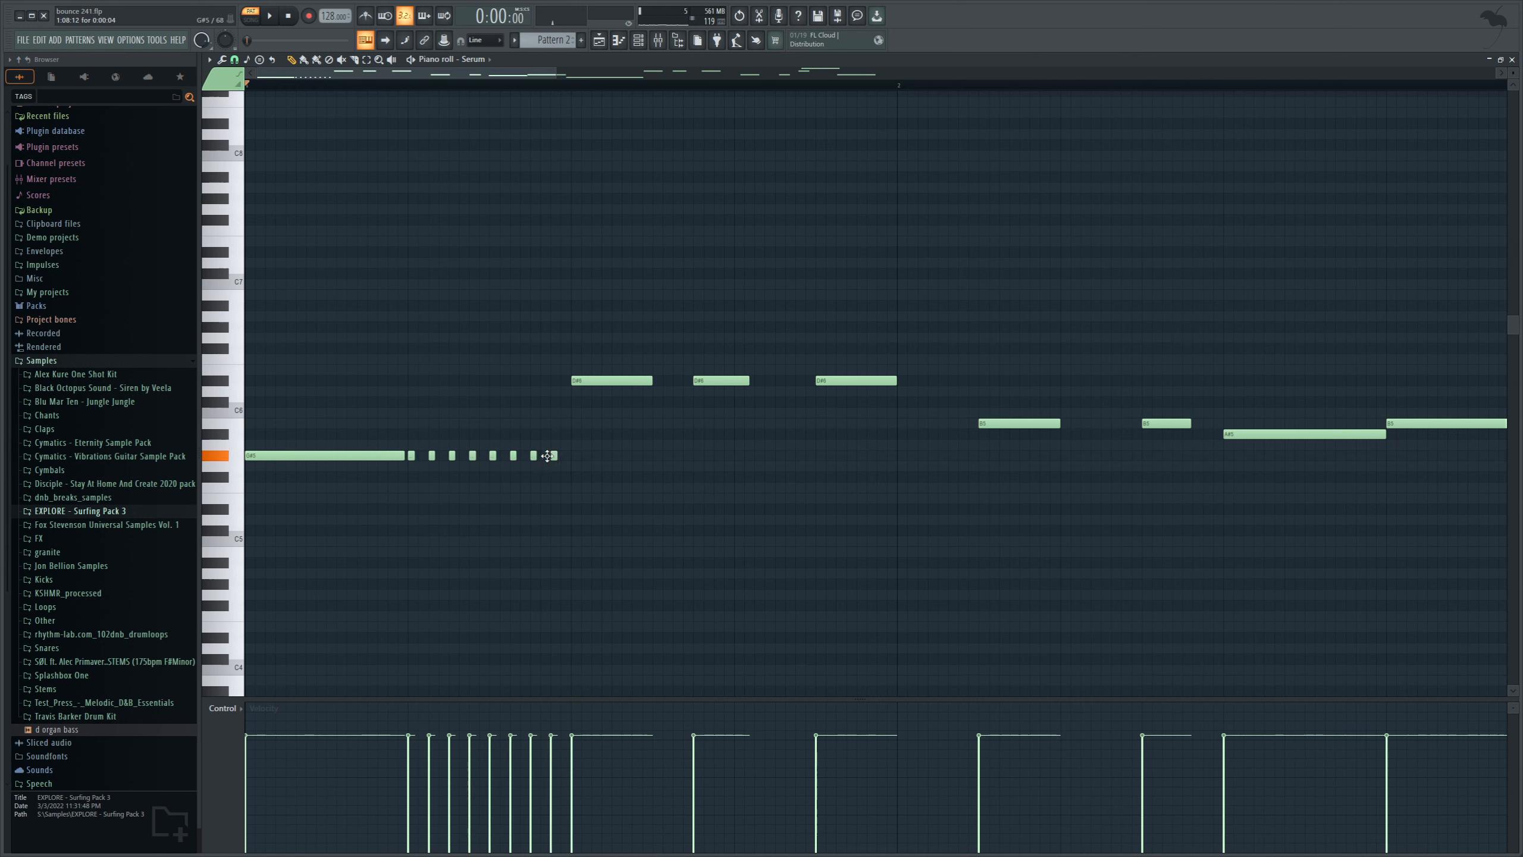
key("space")
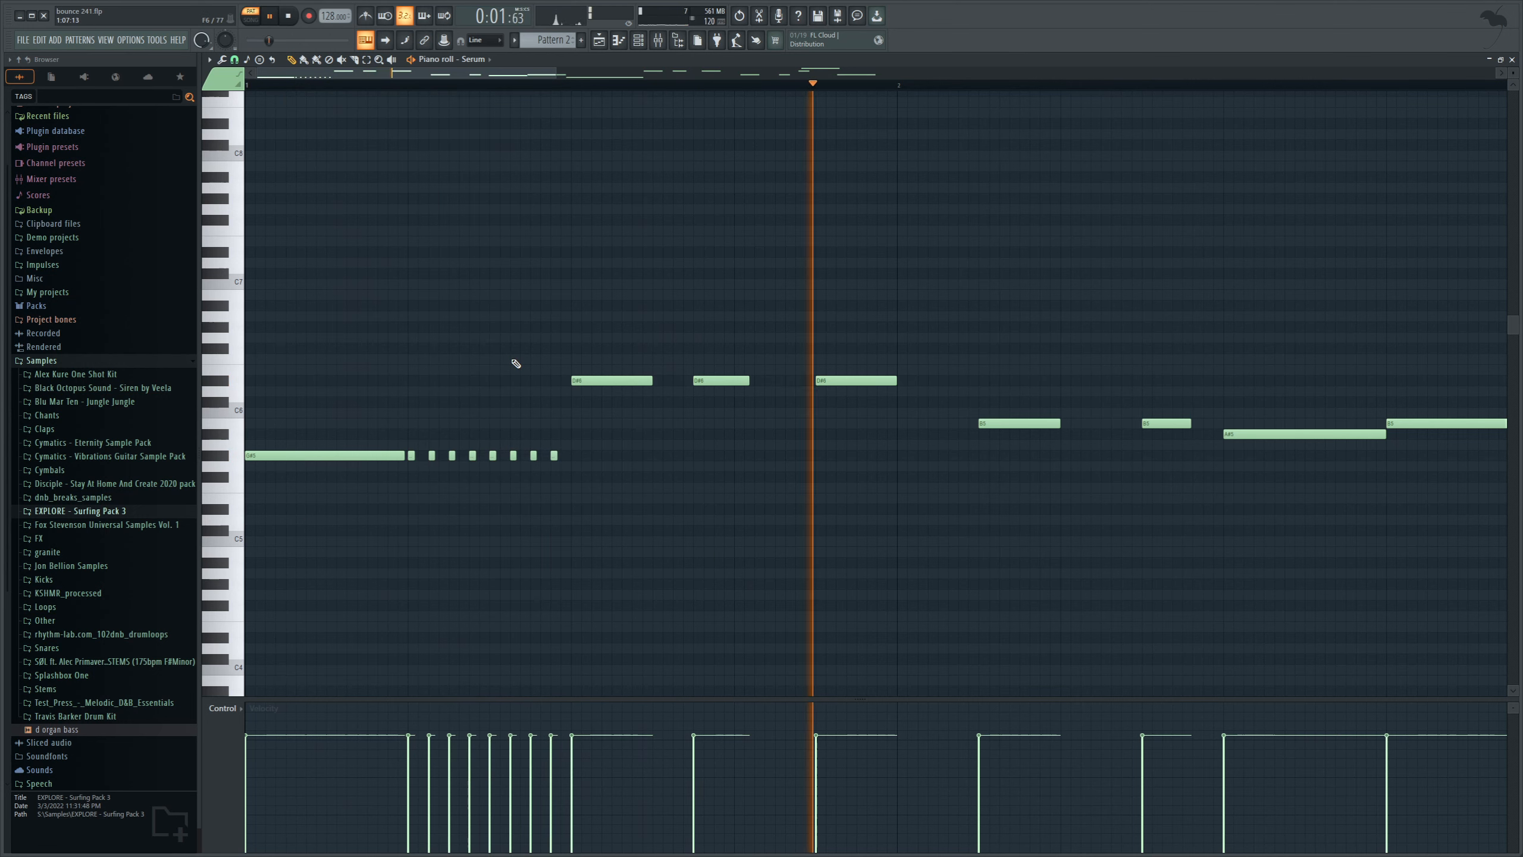
key("space")
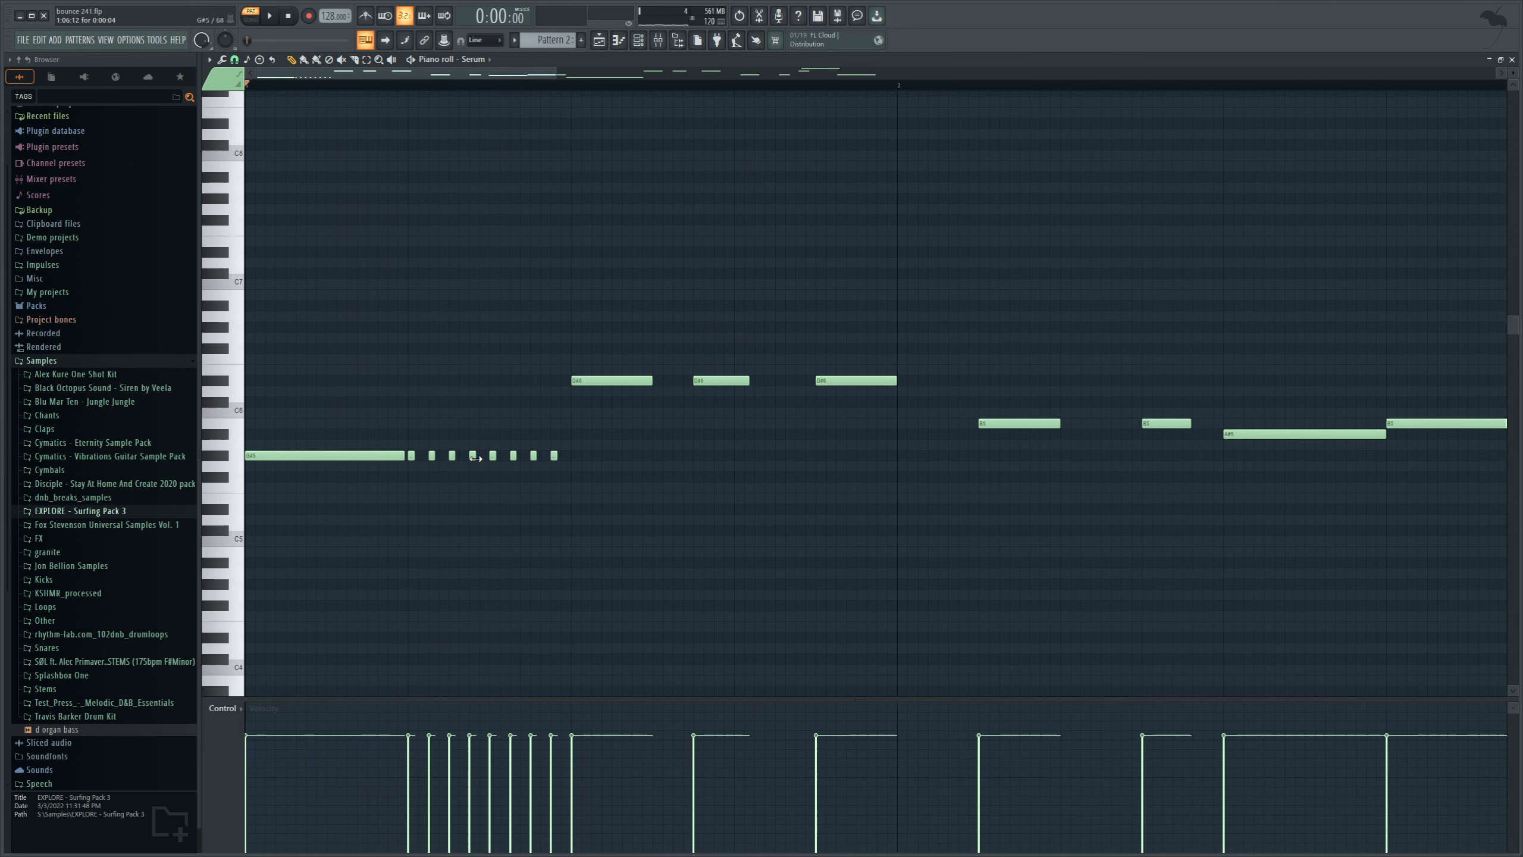
Step: Play the reworked G#5 stutter, copy the whole bar 1 G#5 phrase to the start of bar 3 in place of the long note, and audition it
key("space")
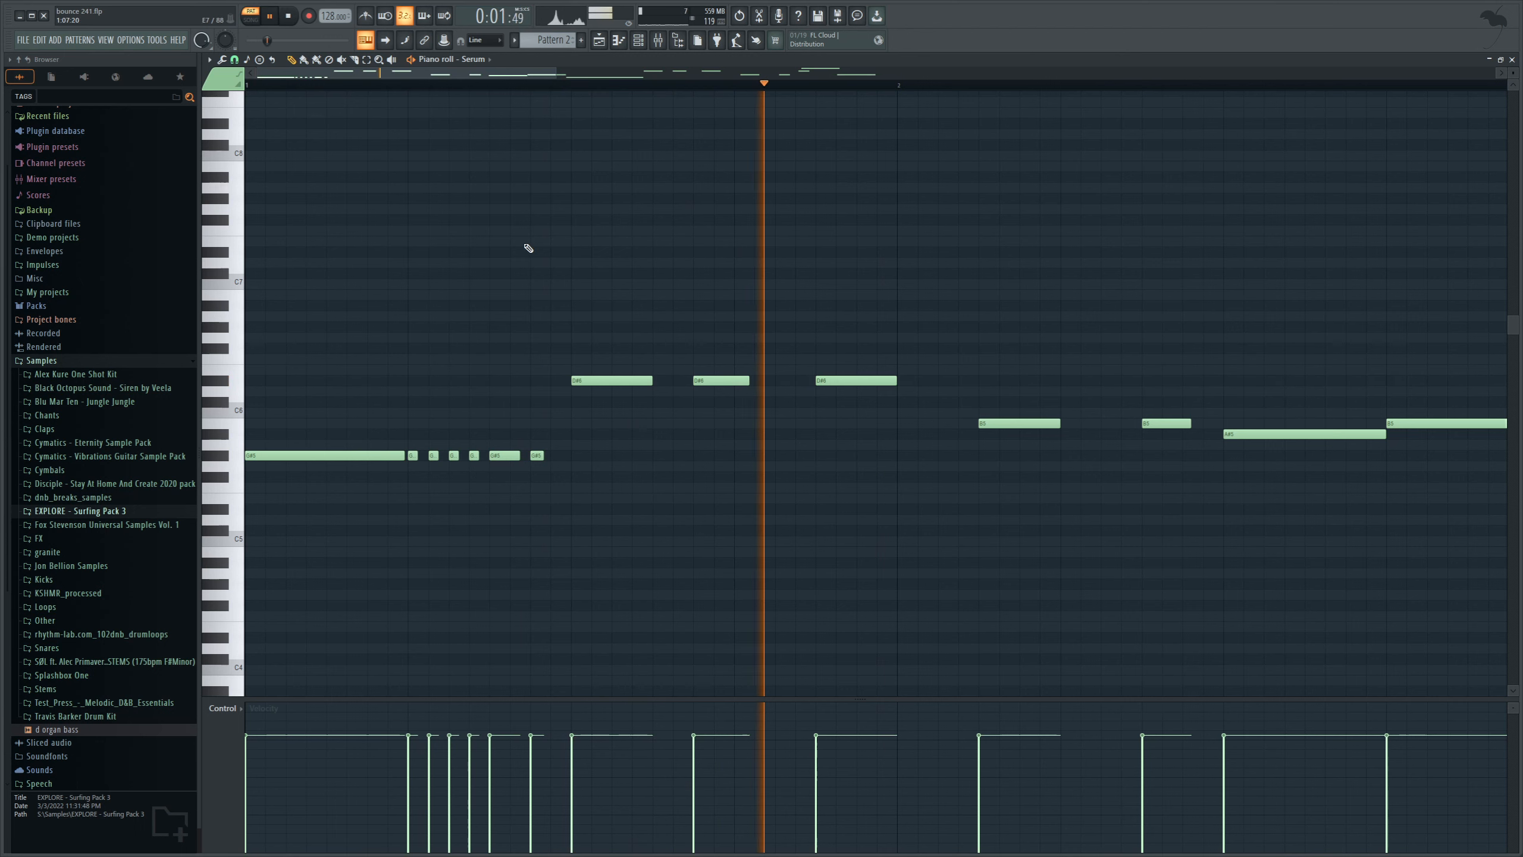
left_click_drag(554, 76, 703, 208)
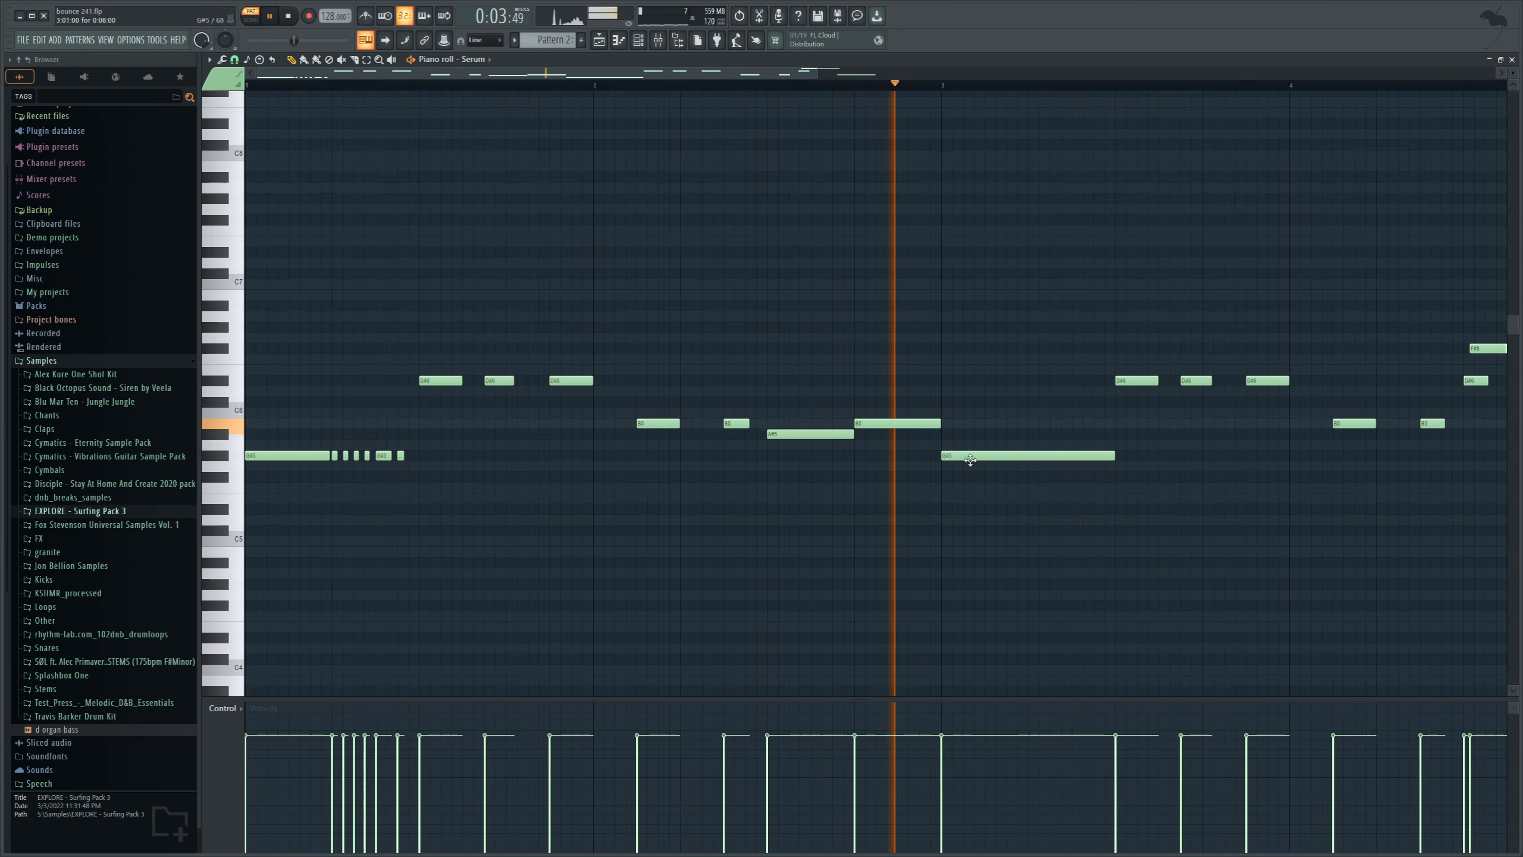
key("space")
left_click_drag(245, 440, 421, 513)
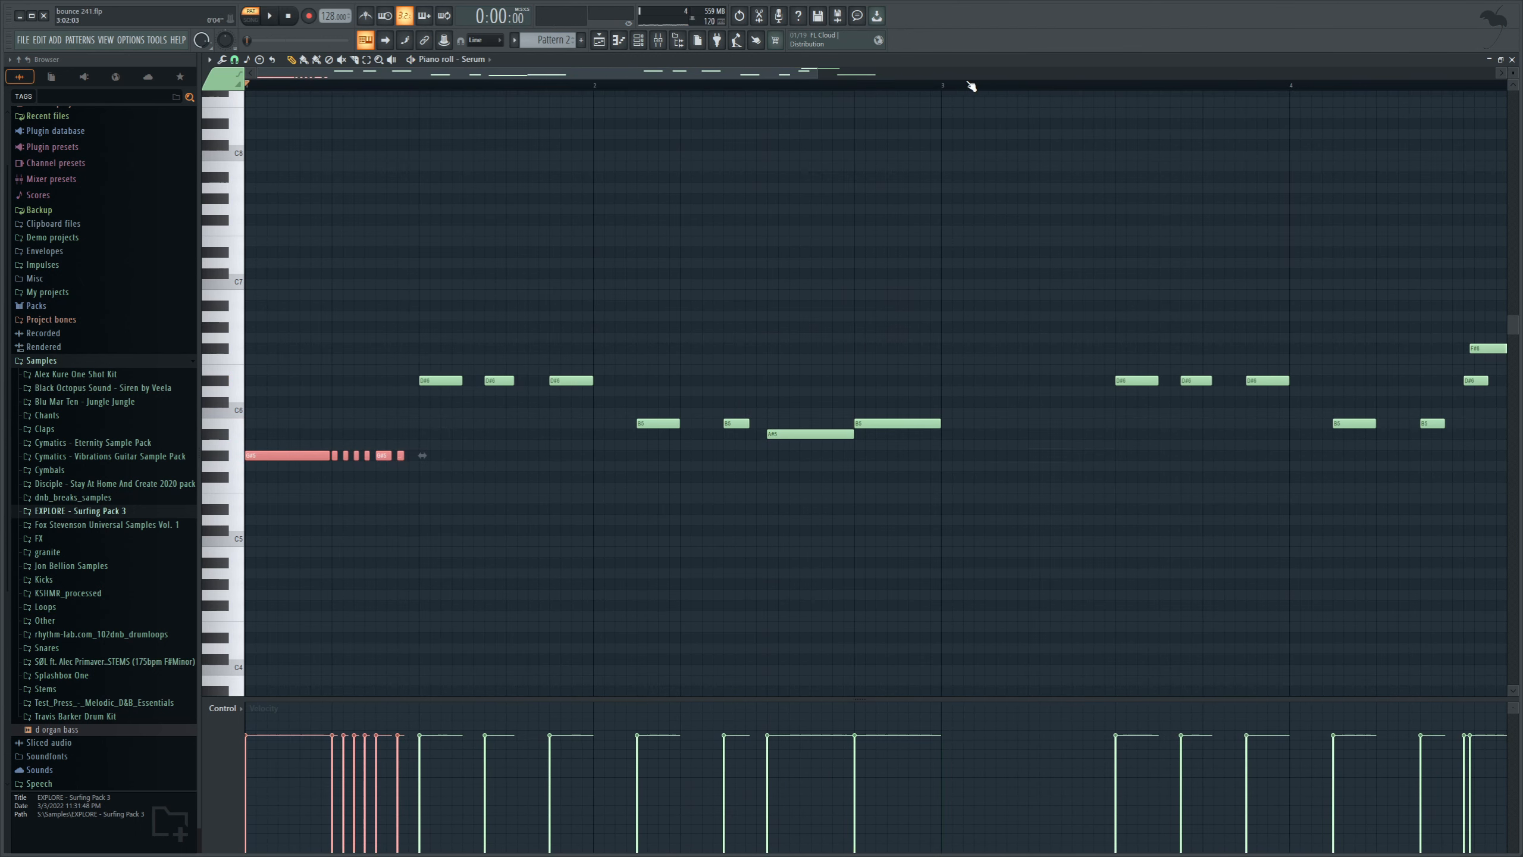
left_click(950, 85)
key("ctrl+c")
key("ctrl+v")
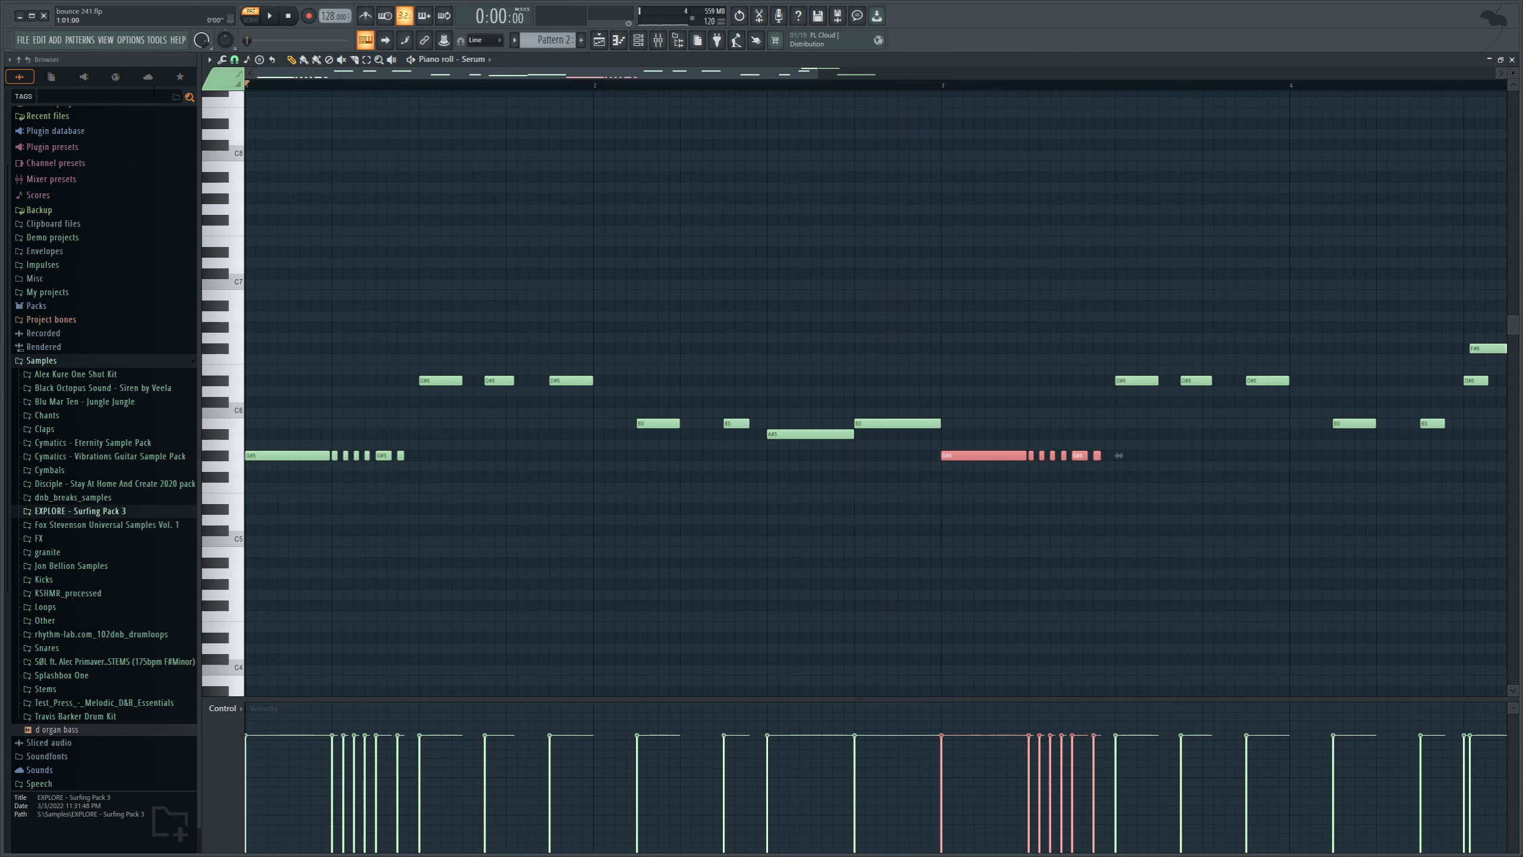
key("space")
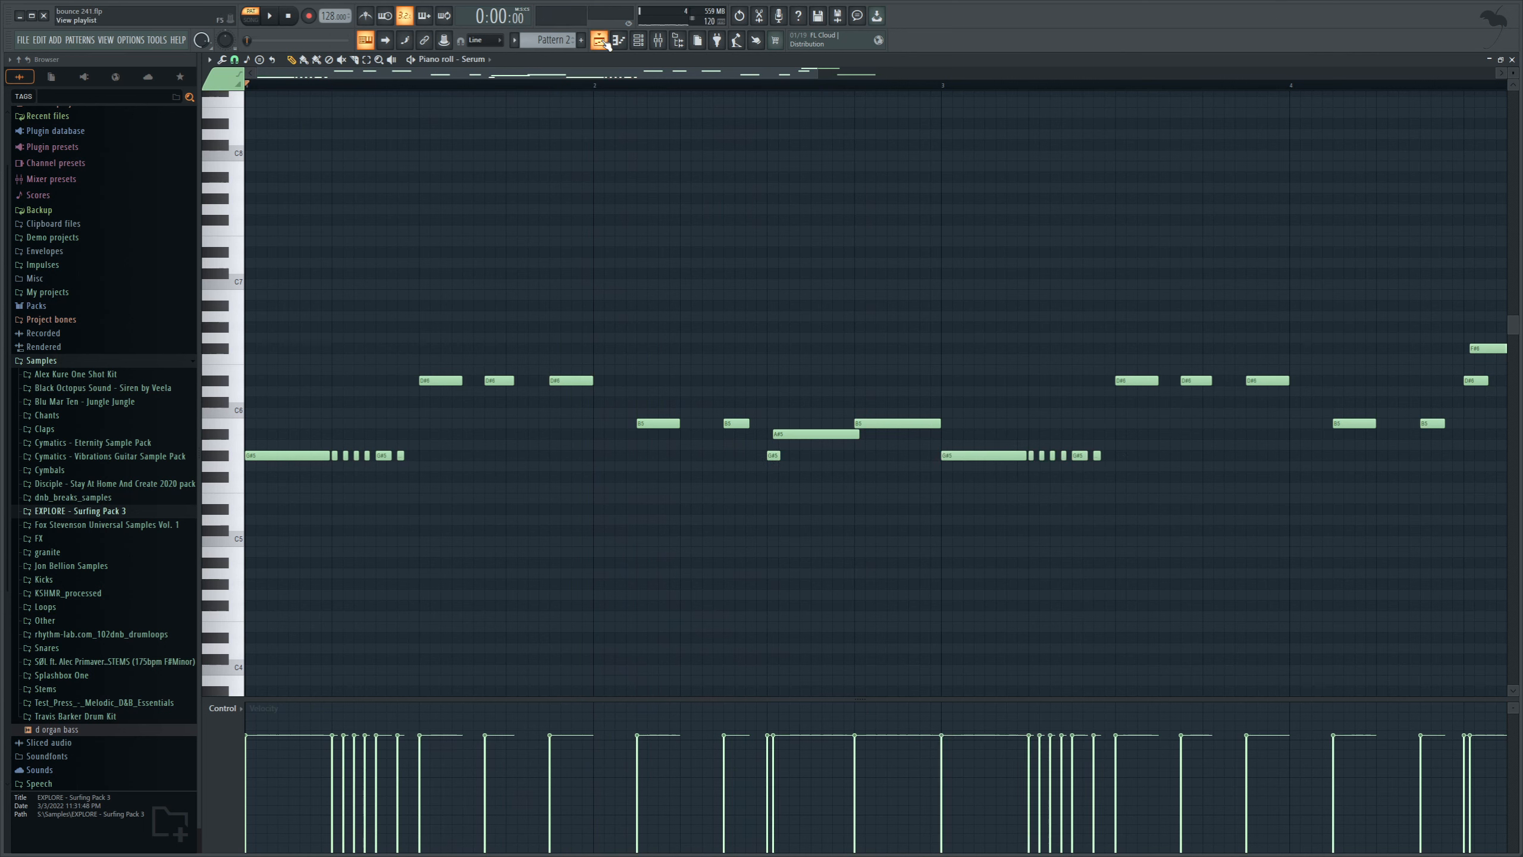
Step: Show the channel rack, move it clear of the melody notes, and play Pattern 2
left_click(638, 40)
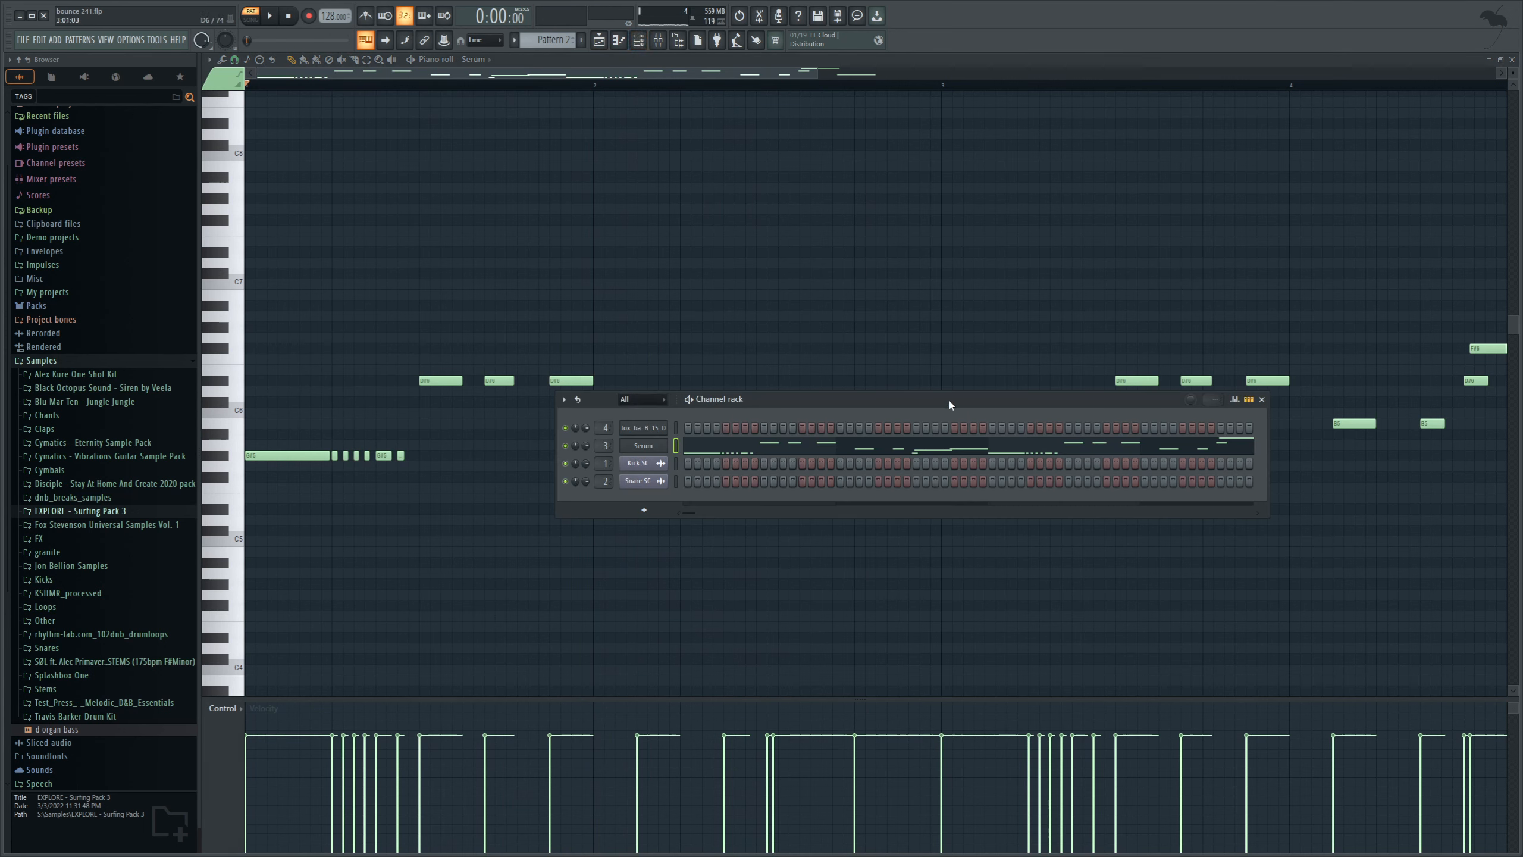
left_click_drag(947, 398, 756, 527)
left_click_drag(951, 527, 986, 519)
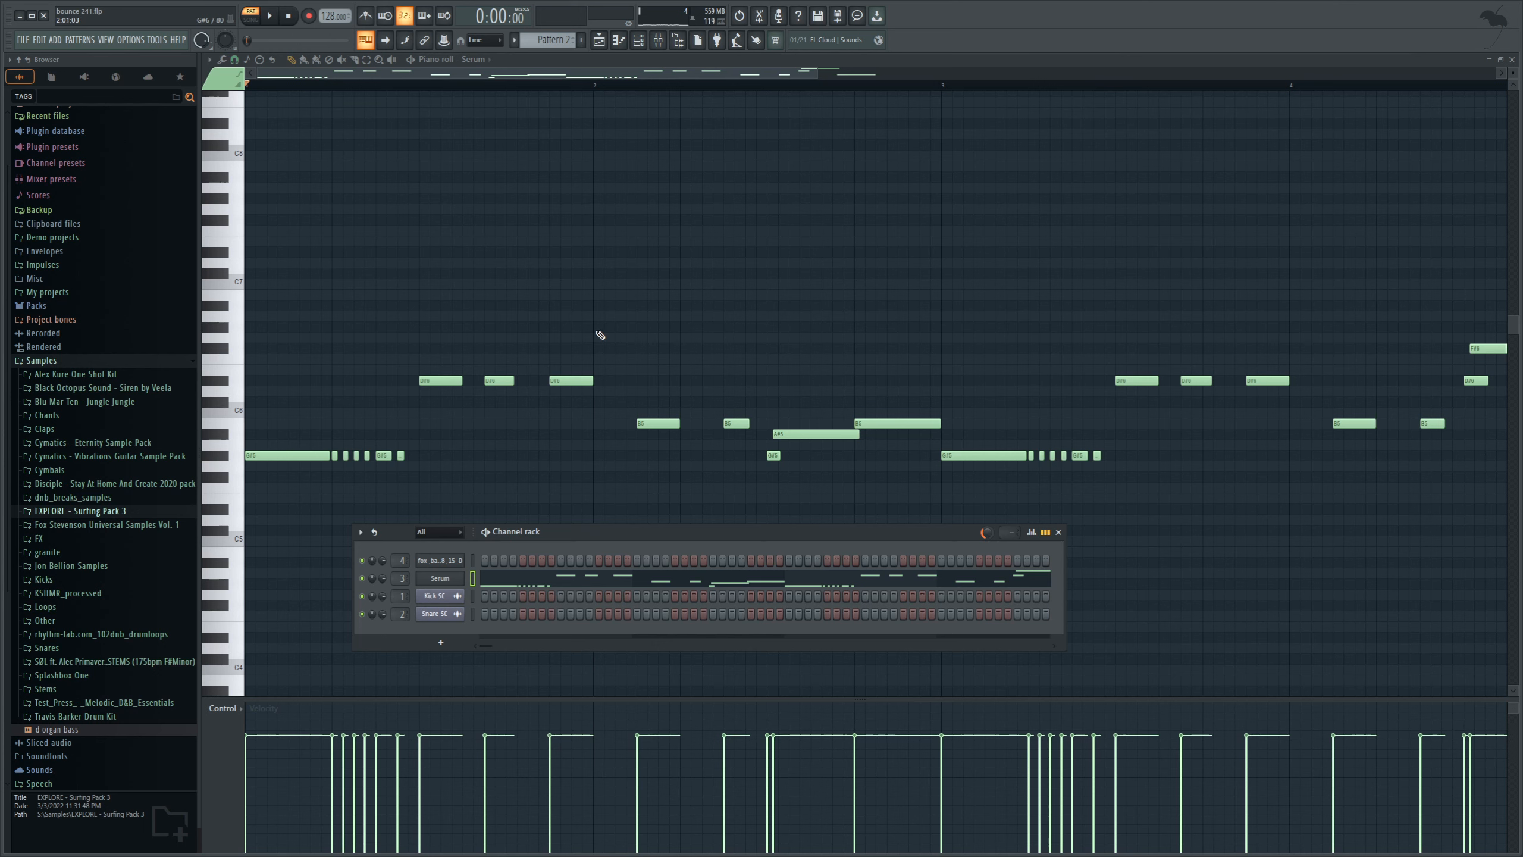
left_click(270, 16)
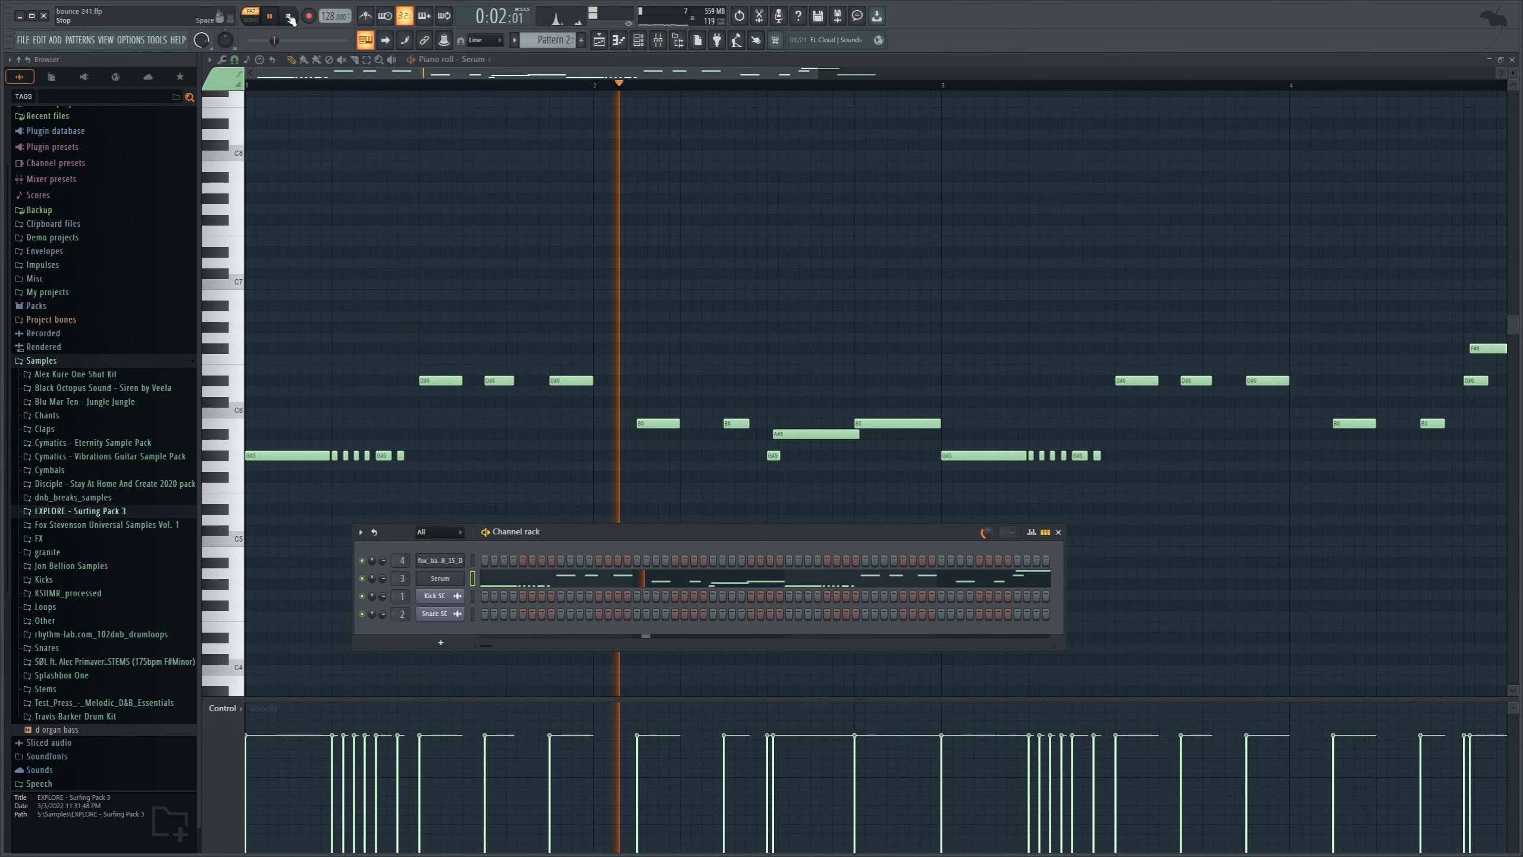
Step: Lower the channel rack's main swing and play Pattern 2 to audition the new groove
key("space")
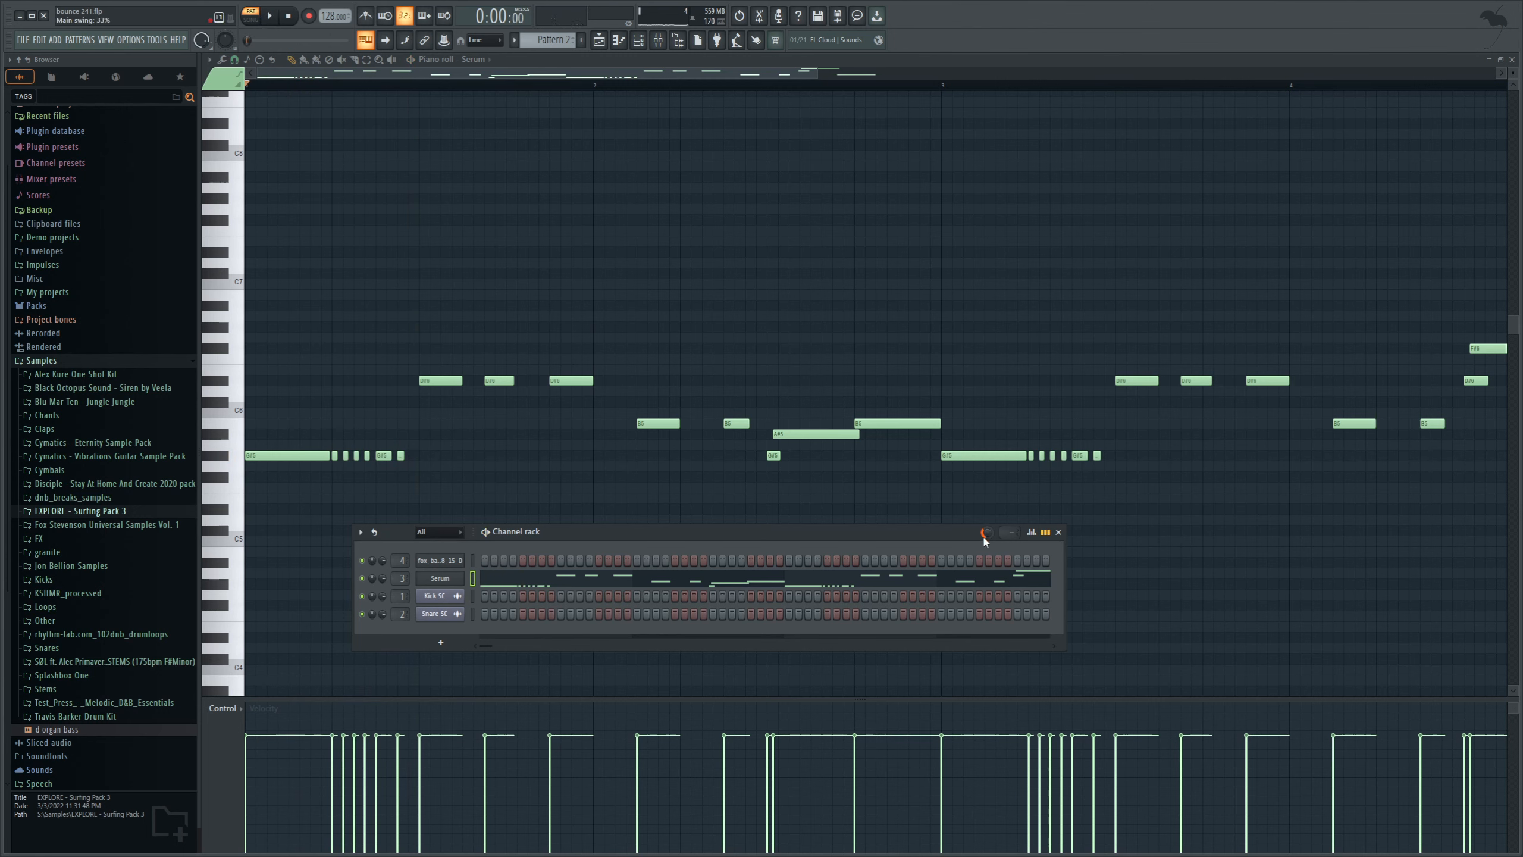
left_click_drag(984, 538, 984, 570)
key("space")
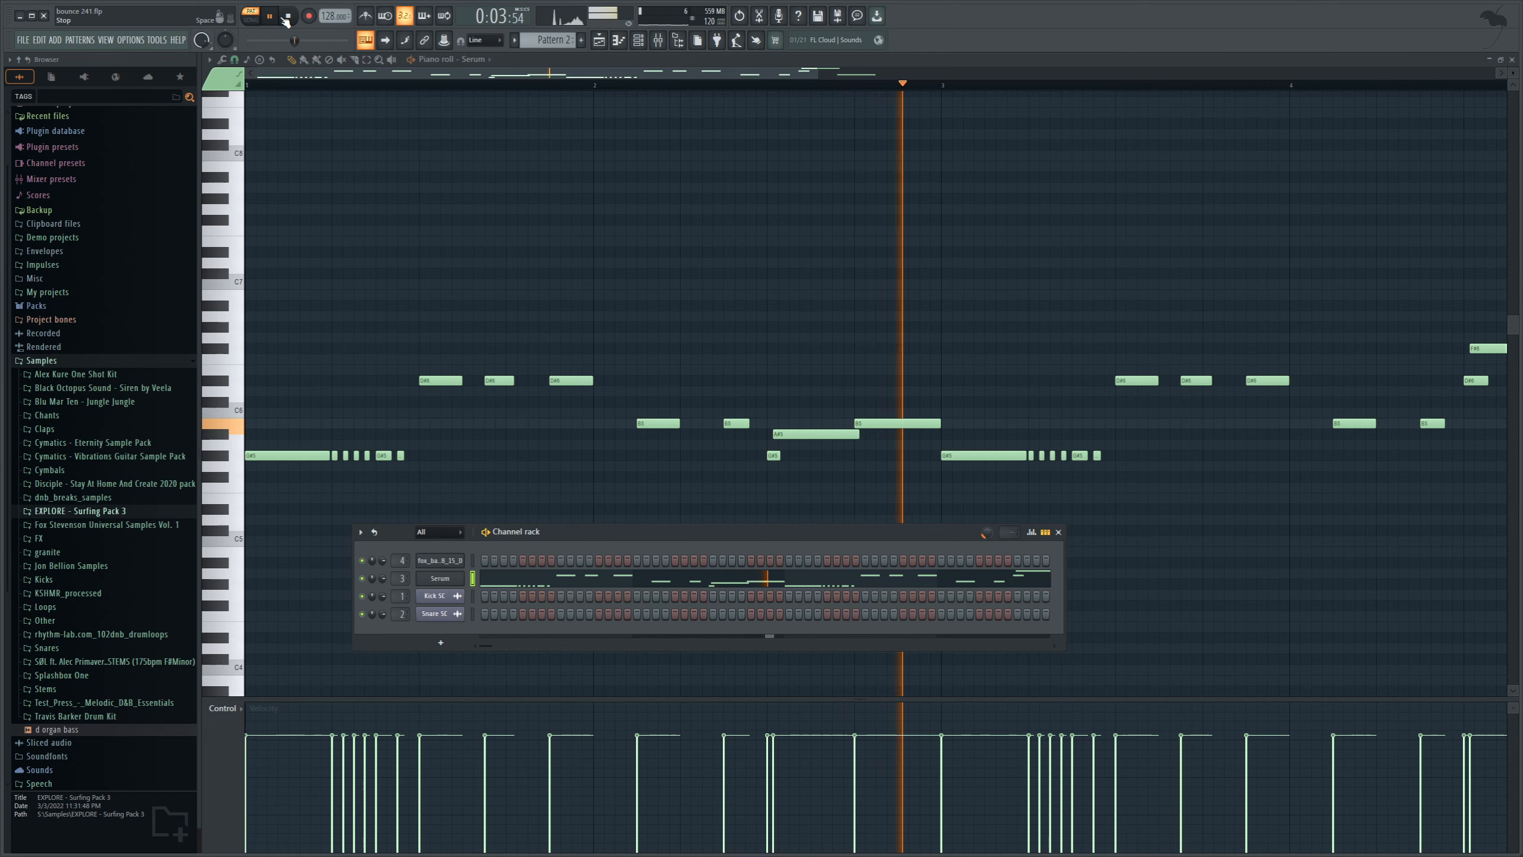
left_click(280, 18)
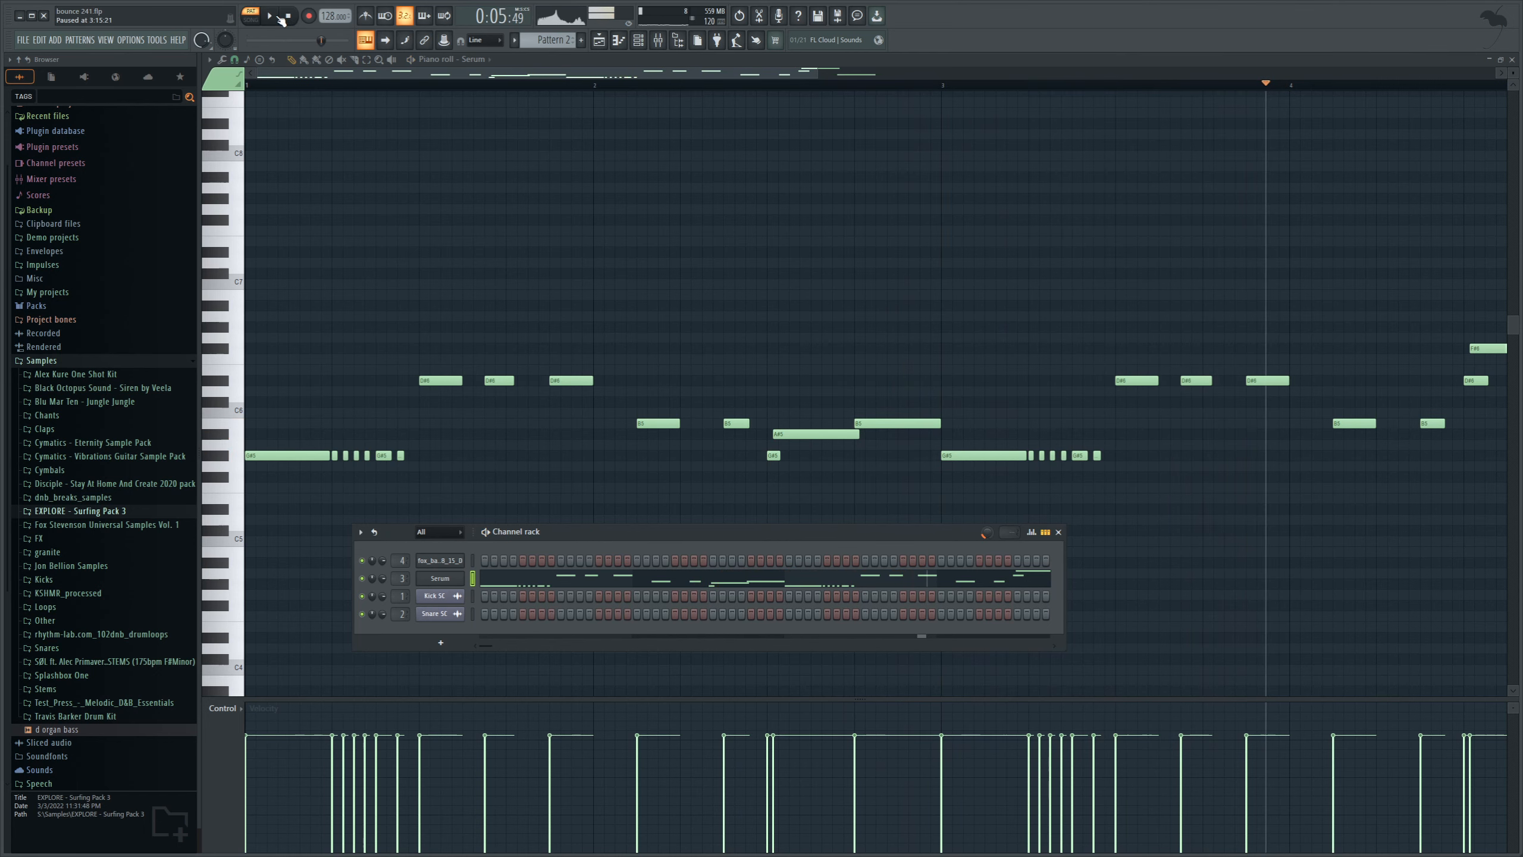
Step: Open the Serum channel's plugin window, move it clear of the upper area, and enable Delay among its effects
left_click_drag(813, 77, 1136, 221)
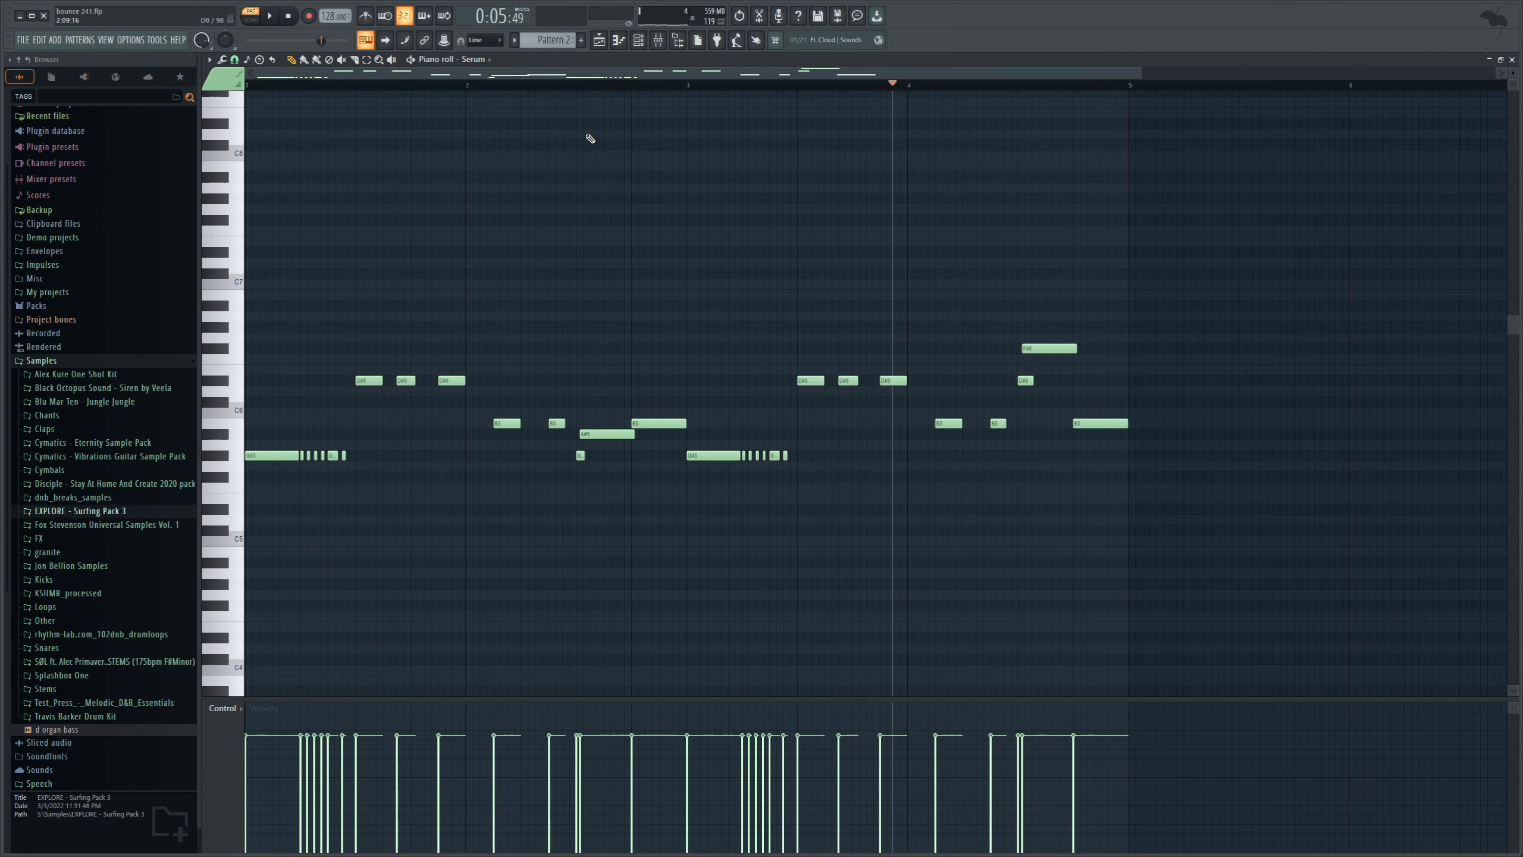
key("F6")
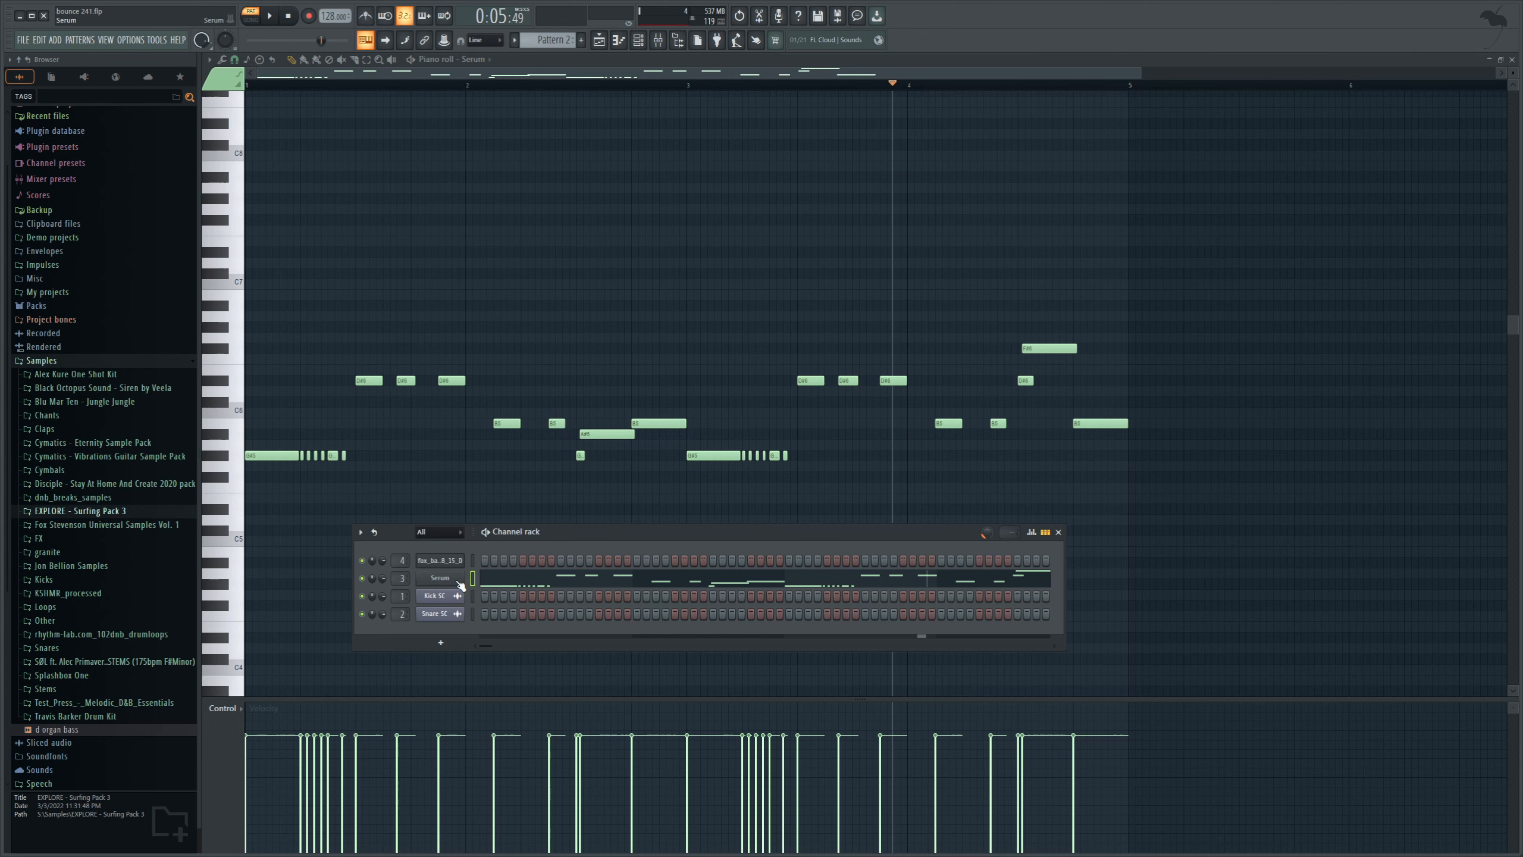
left_click(460, 584)
left_click_drag(565, 157, 680, 193)
left_click(572, 225)
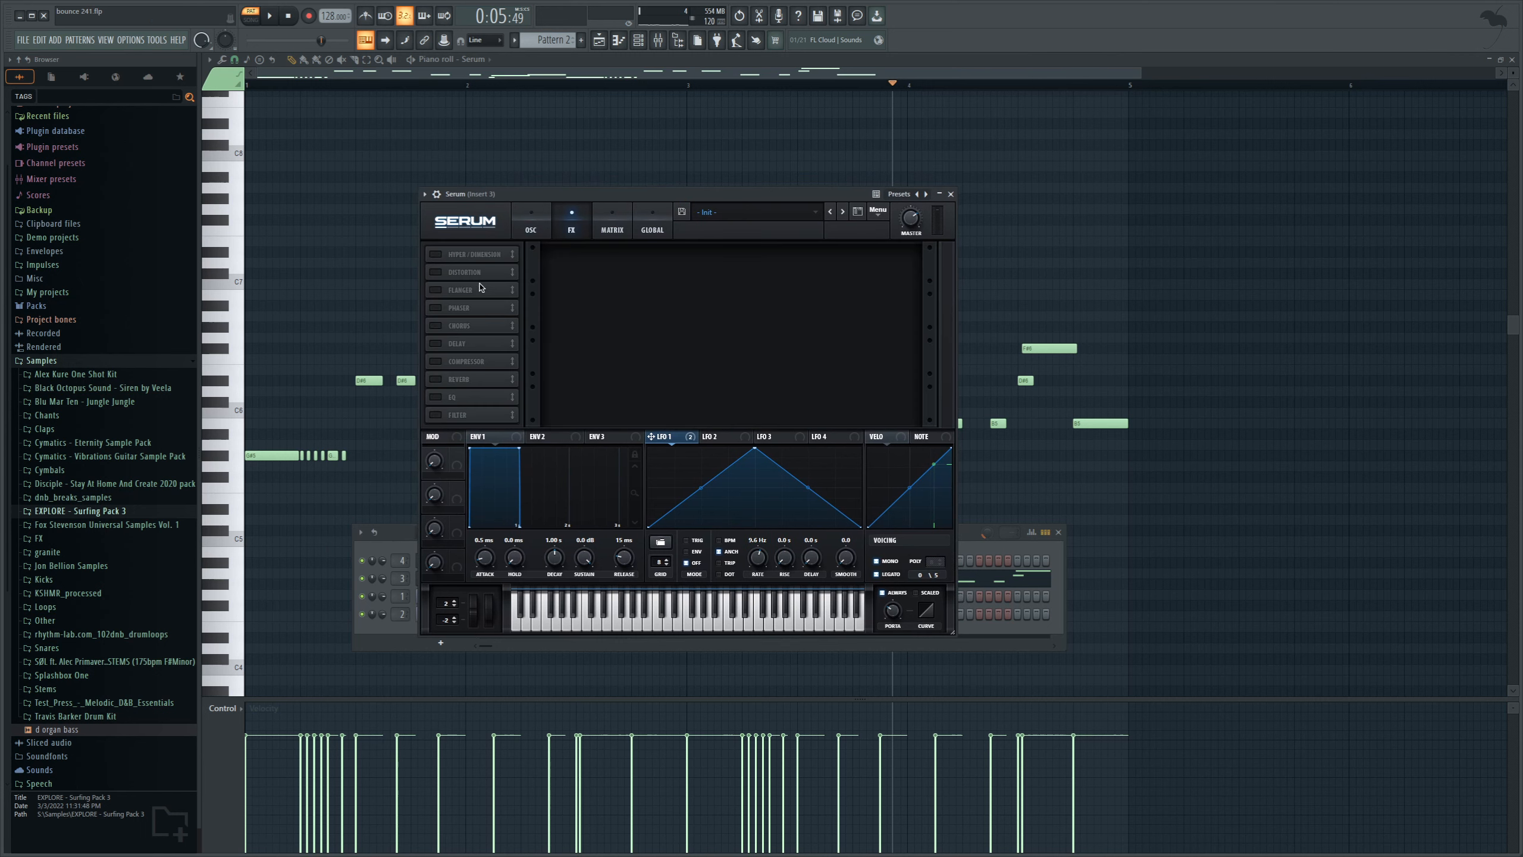
left_click(435, 343)
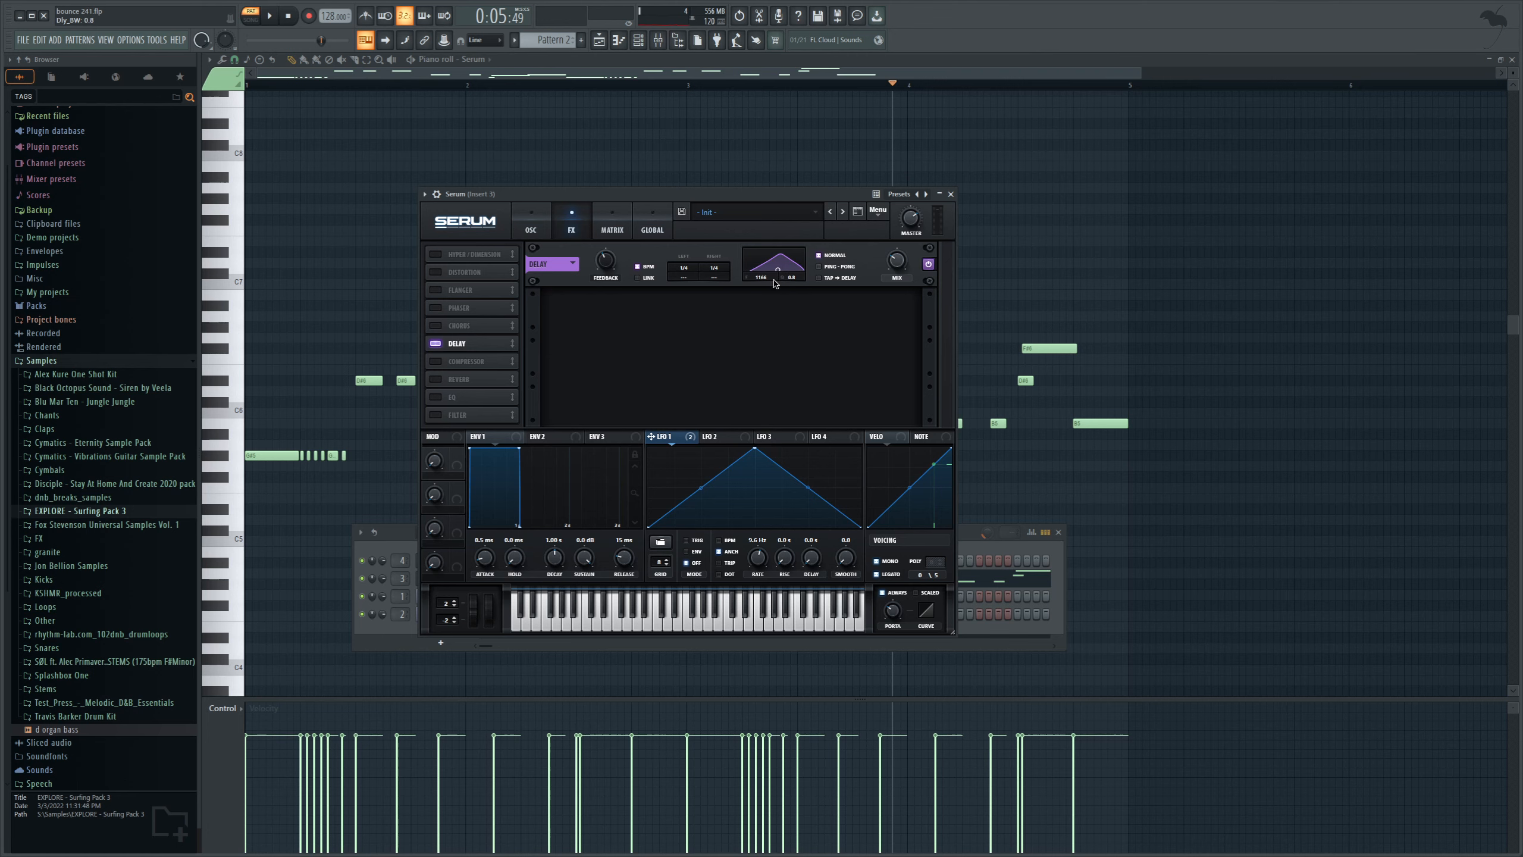
Step: Return to Serum's effects, start playback, and set the delay mode to Ping-Pong
left_click(250, 63)
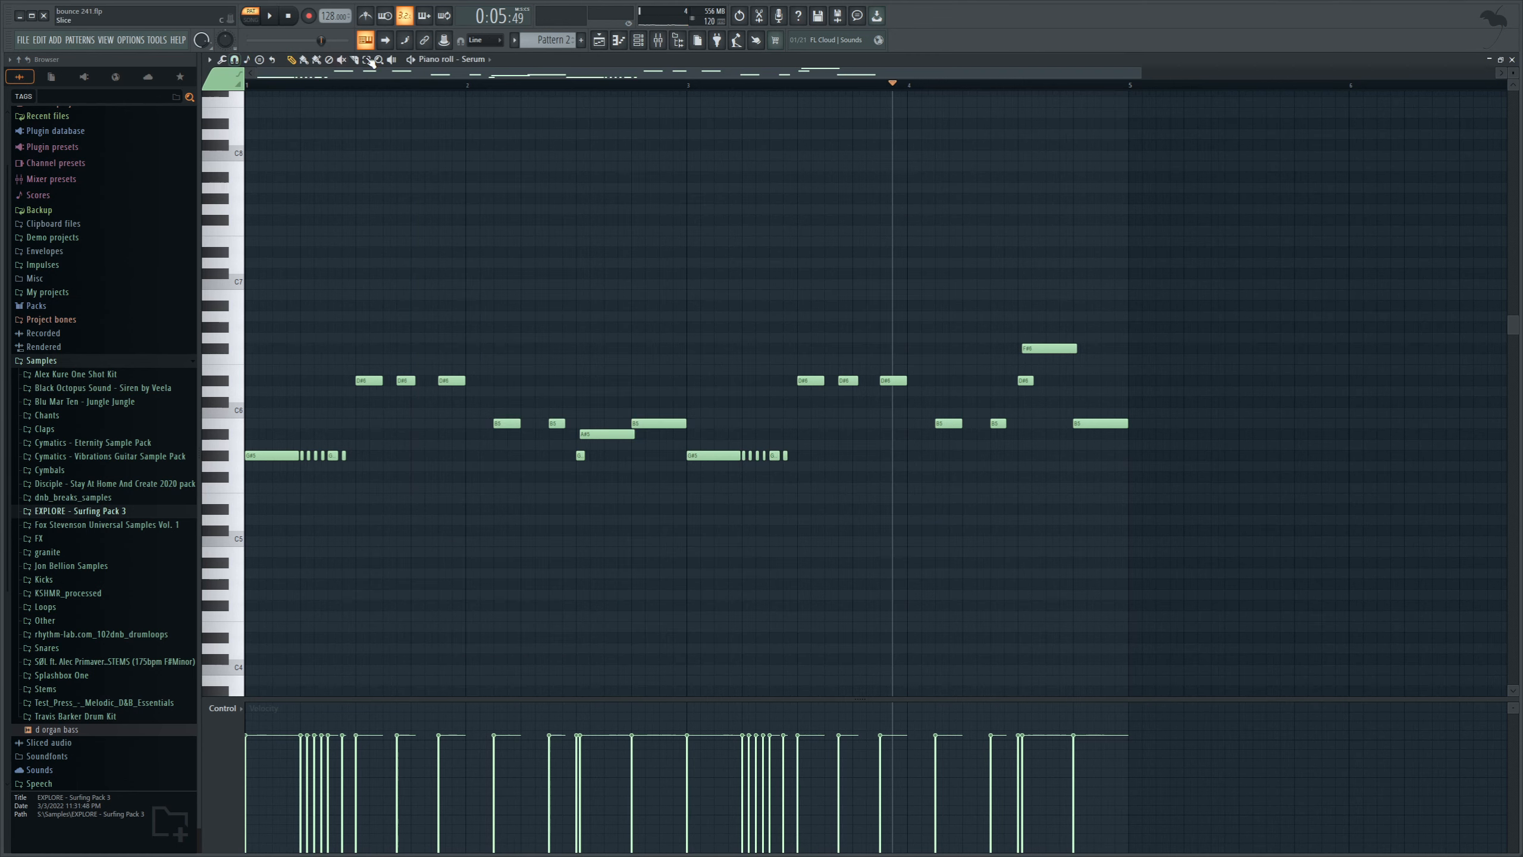
left_click(640, 43)
left_click(456, 580)
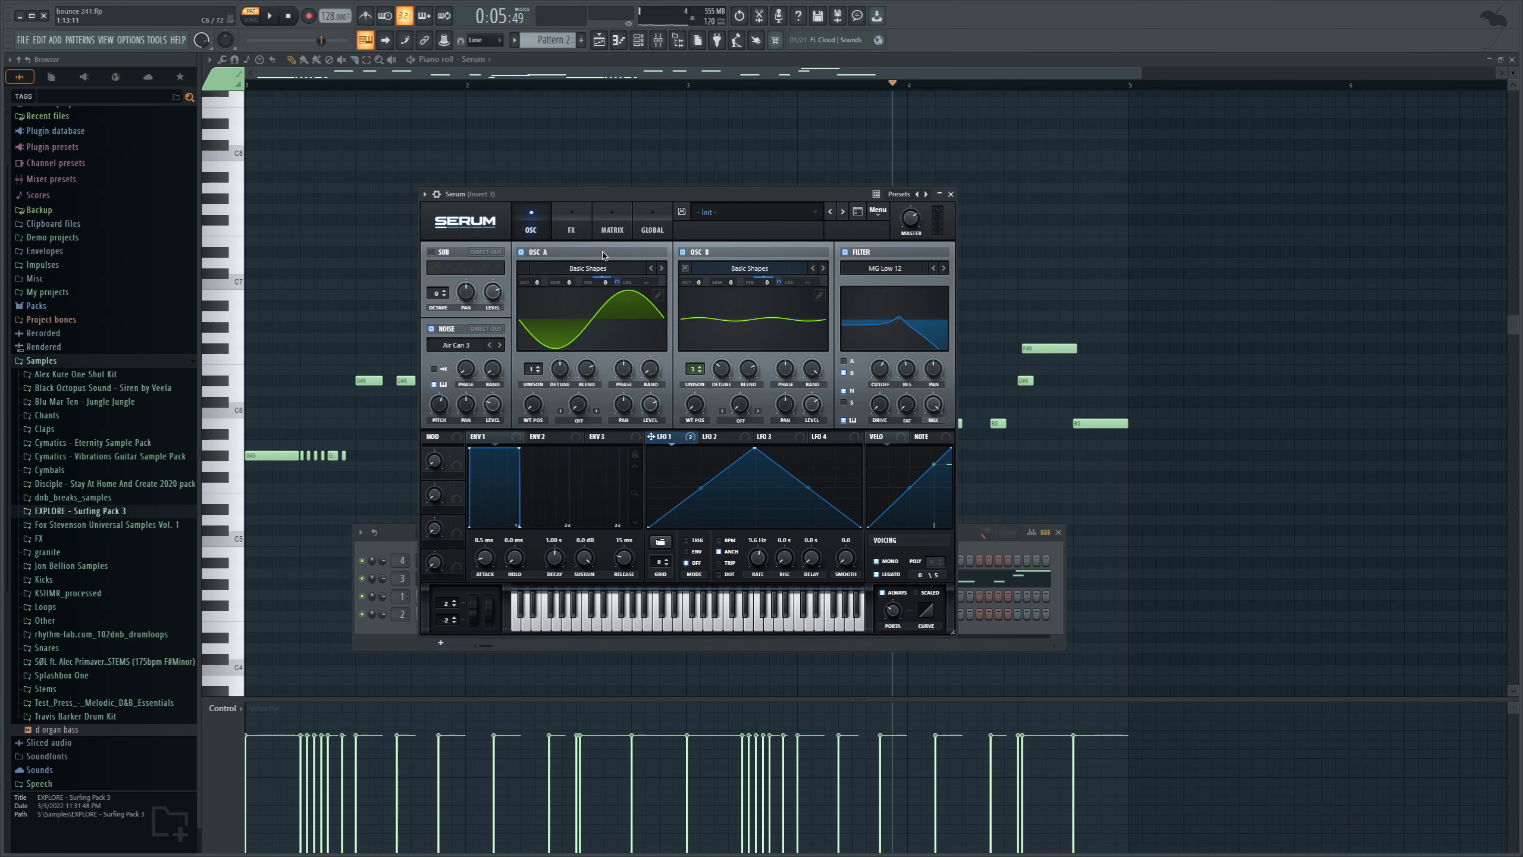
left_click(568, 222)
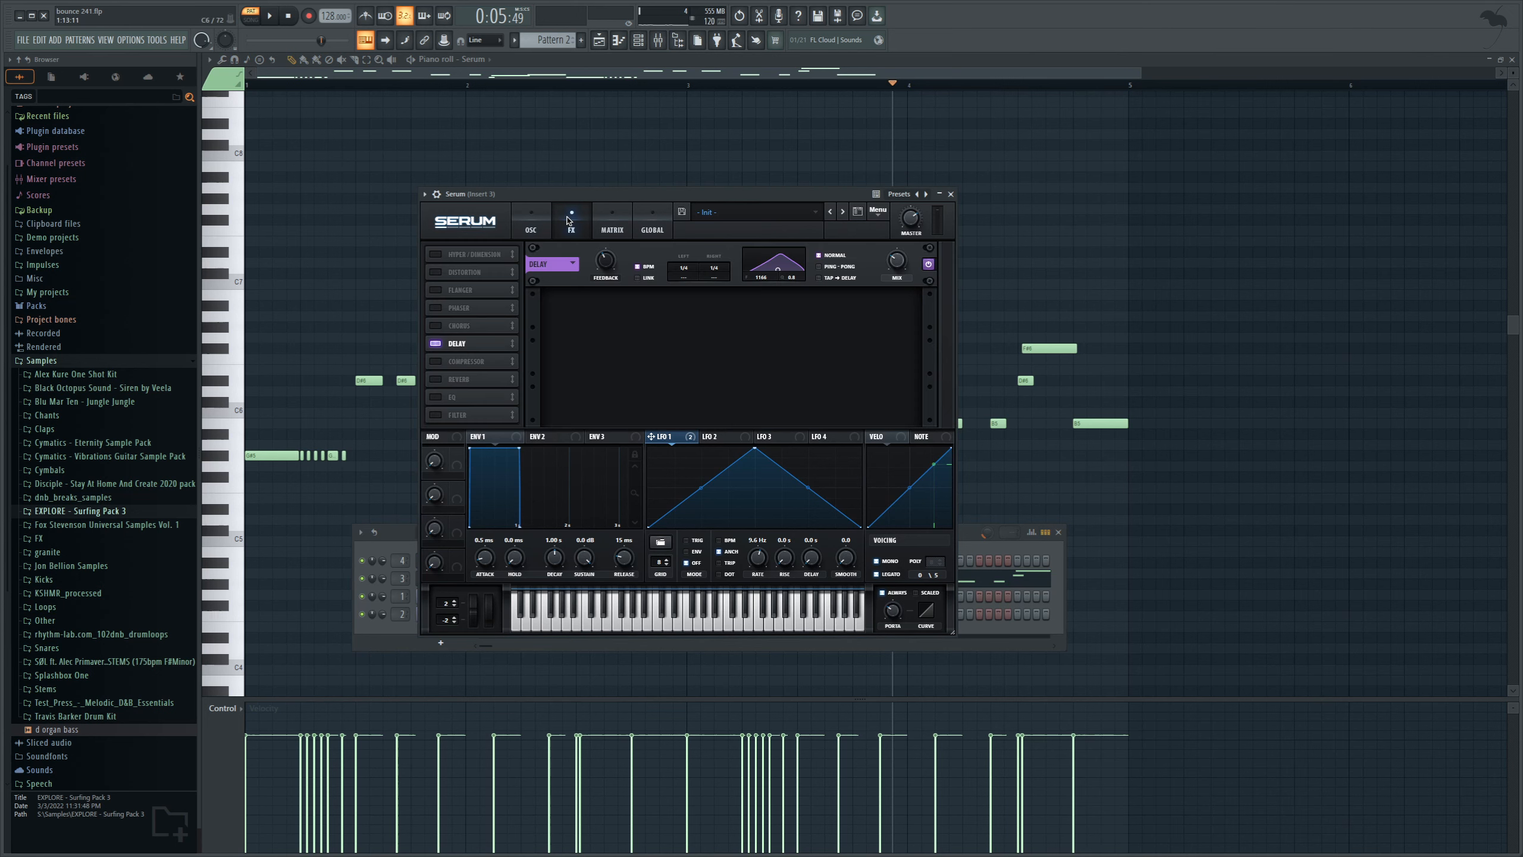
left_click(278, 19)
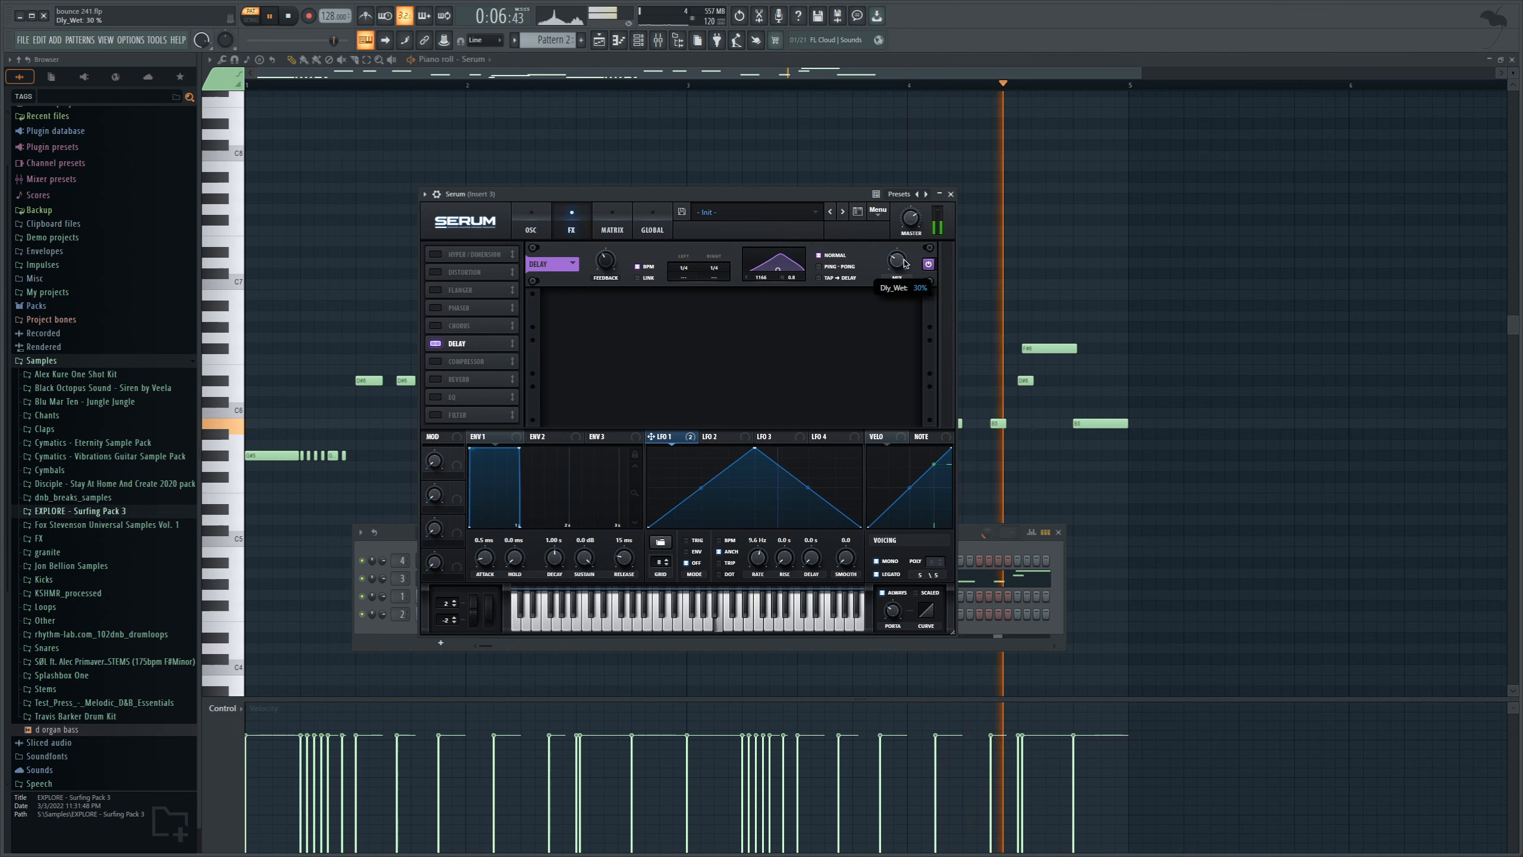
left_click(819, 266)
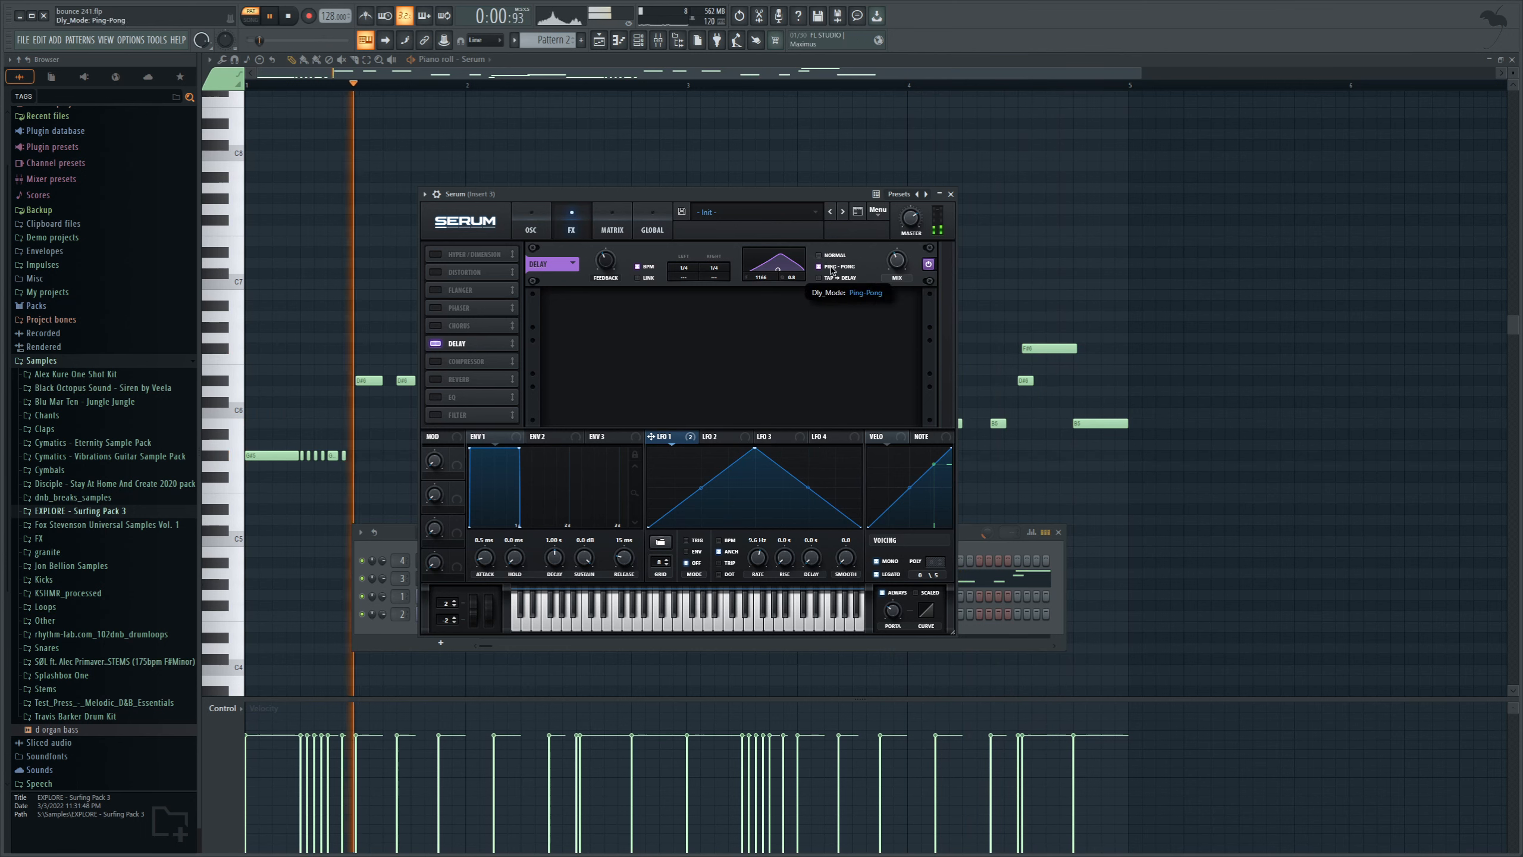
Step: Adjust the left and right delay times and the delay's wet mix while the pattern plays
left_click_drag(692, 271, 693, 260)
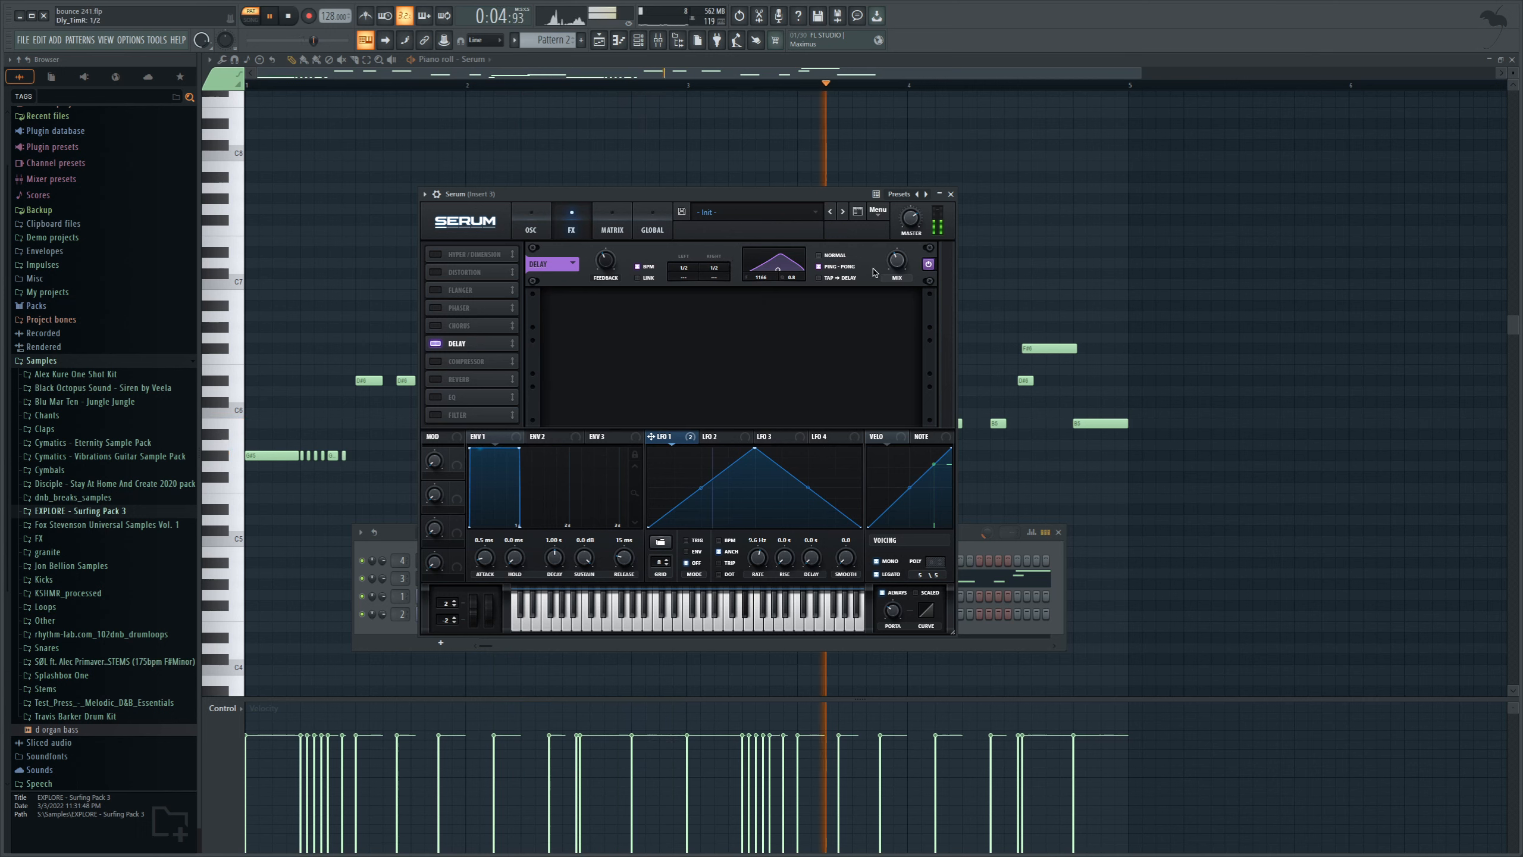
left_click_drag(726, 265, 726, 255)
mouse_move(899, 269)
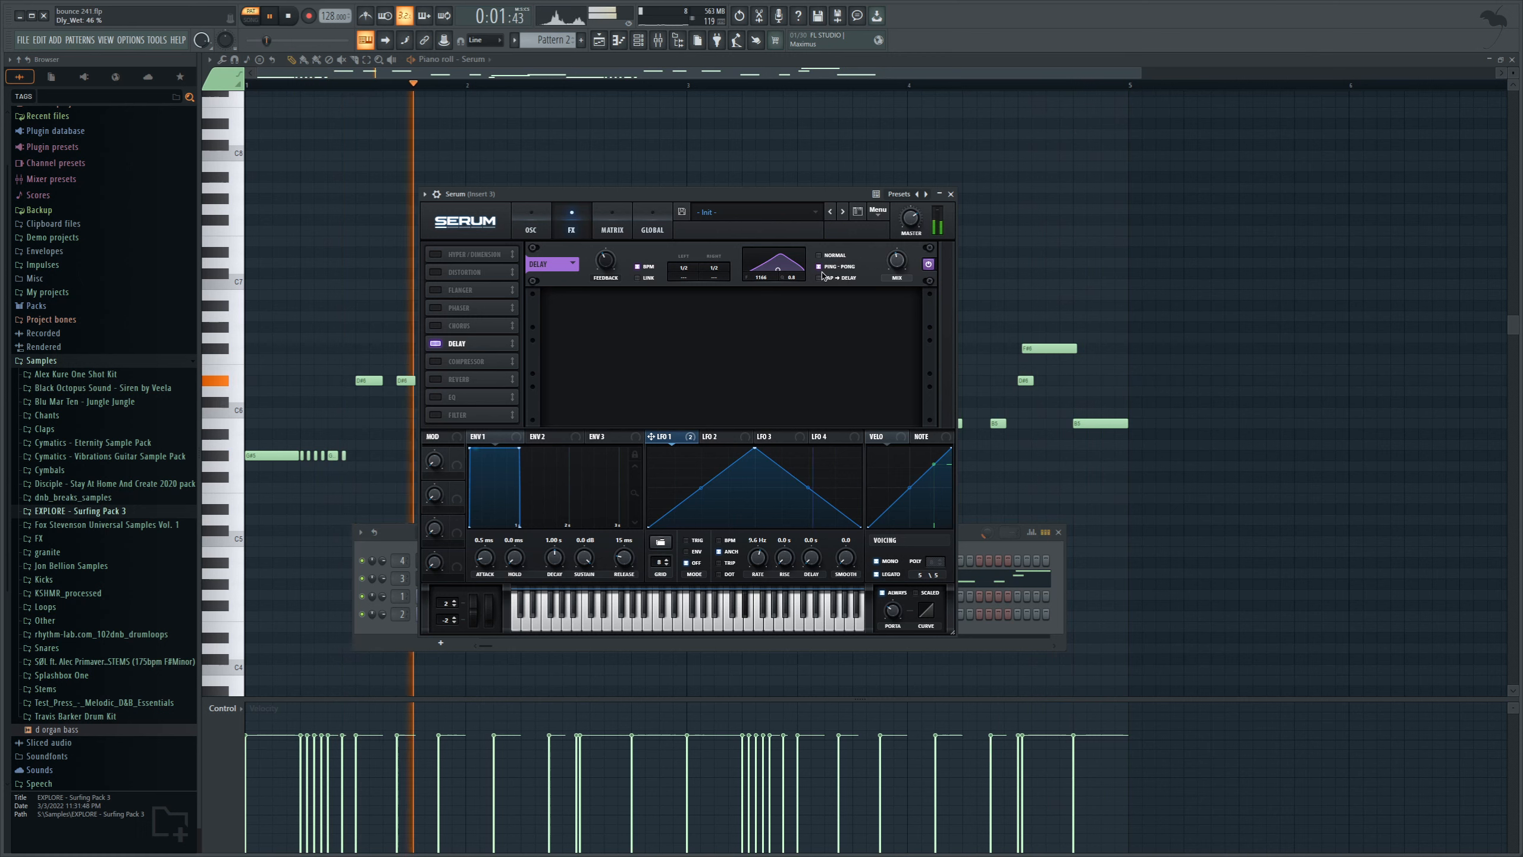
mouse_move(683, 271)
left_mouse_down()
mouse_move(683, 289)
mouse_move(710, 293)
mouse_move(708, 282)
left_mouse_up()
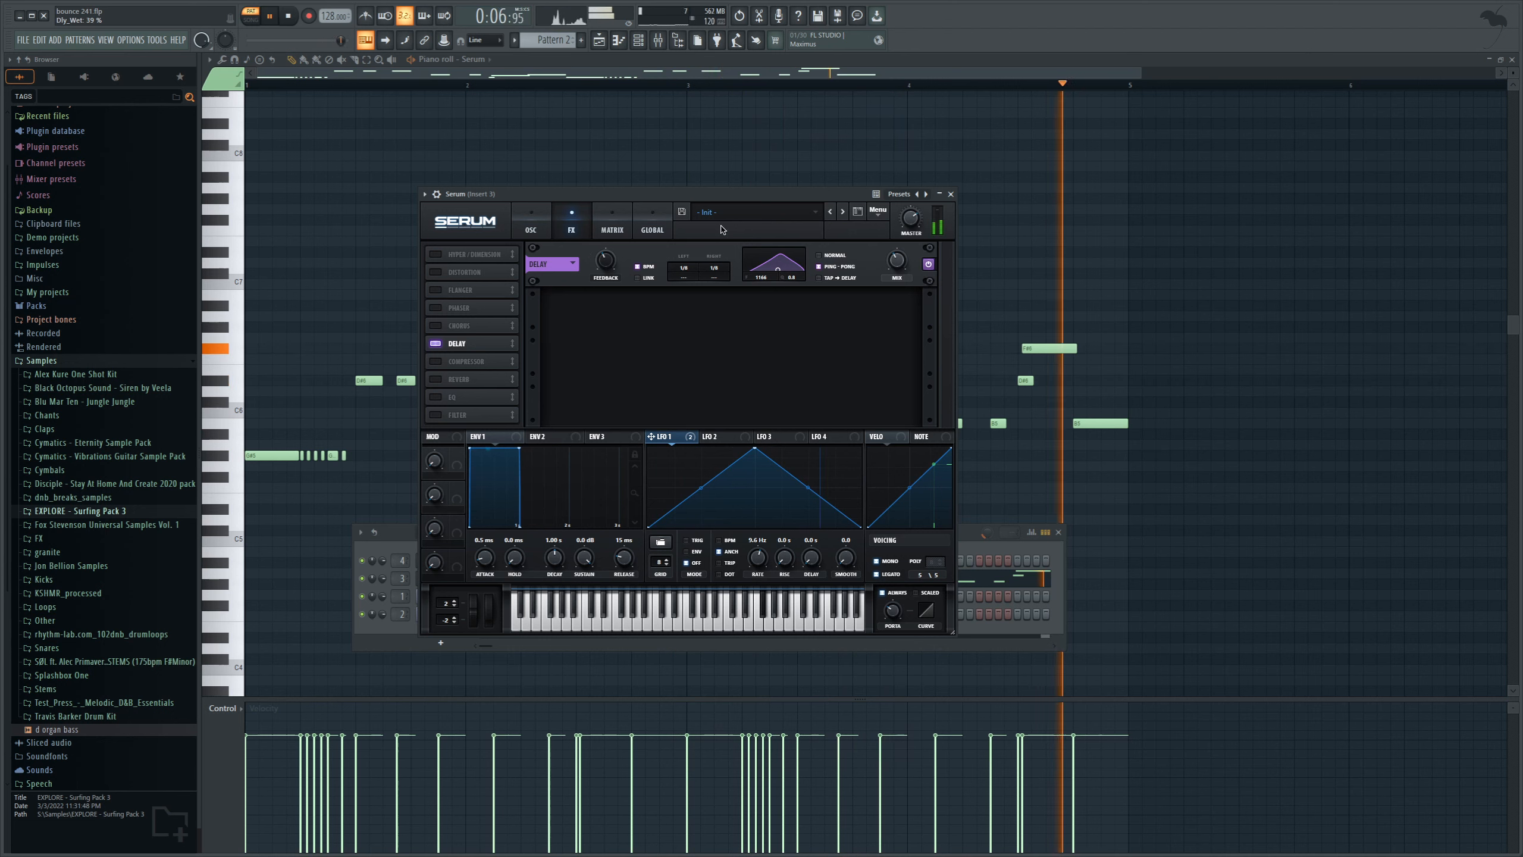
left_click_drag(892, 264, 897, 304)
Step: Enable Serum's reverb at about 3% size and a chorus with its low-pass near 2033 Hz, adjust both mixes, and return to the oscillators
left_click(436, 379)
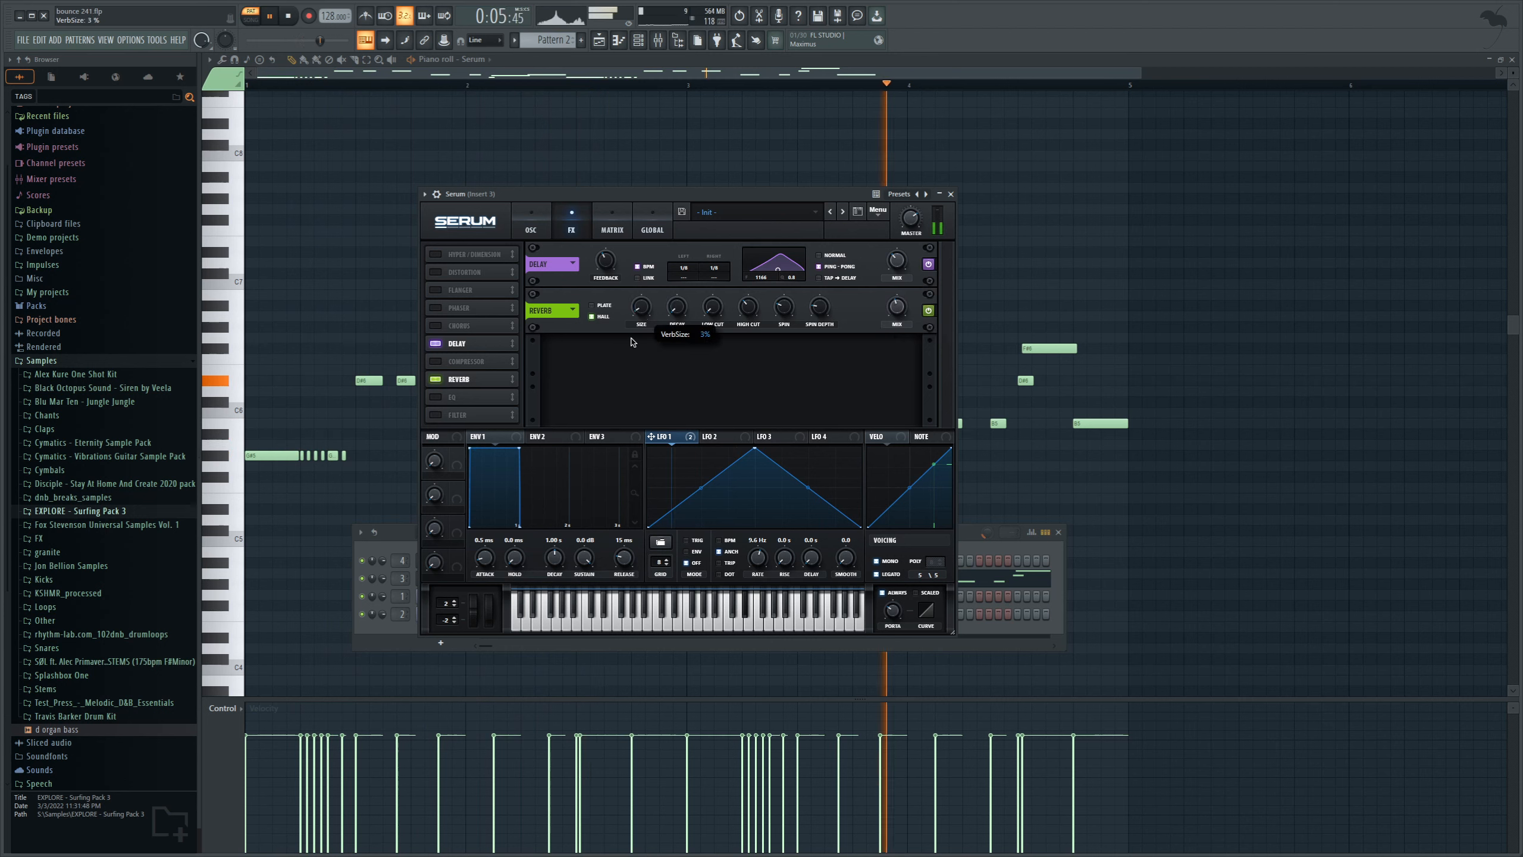
left_click_drag(897, 319, 894, 312)
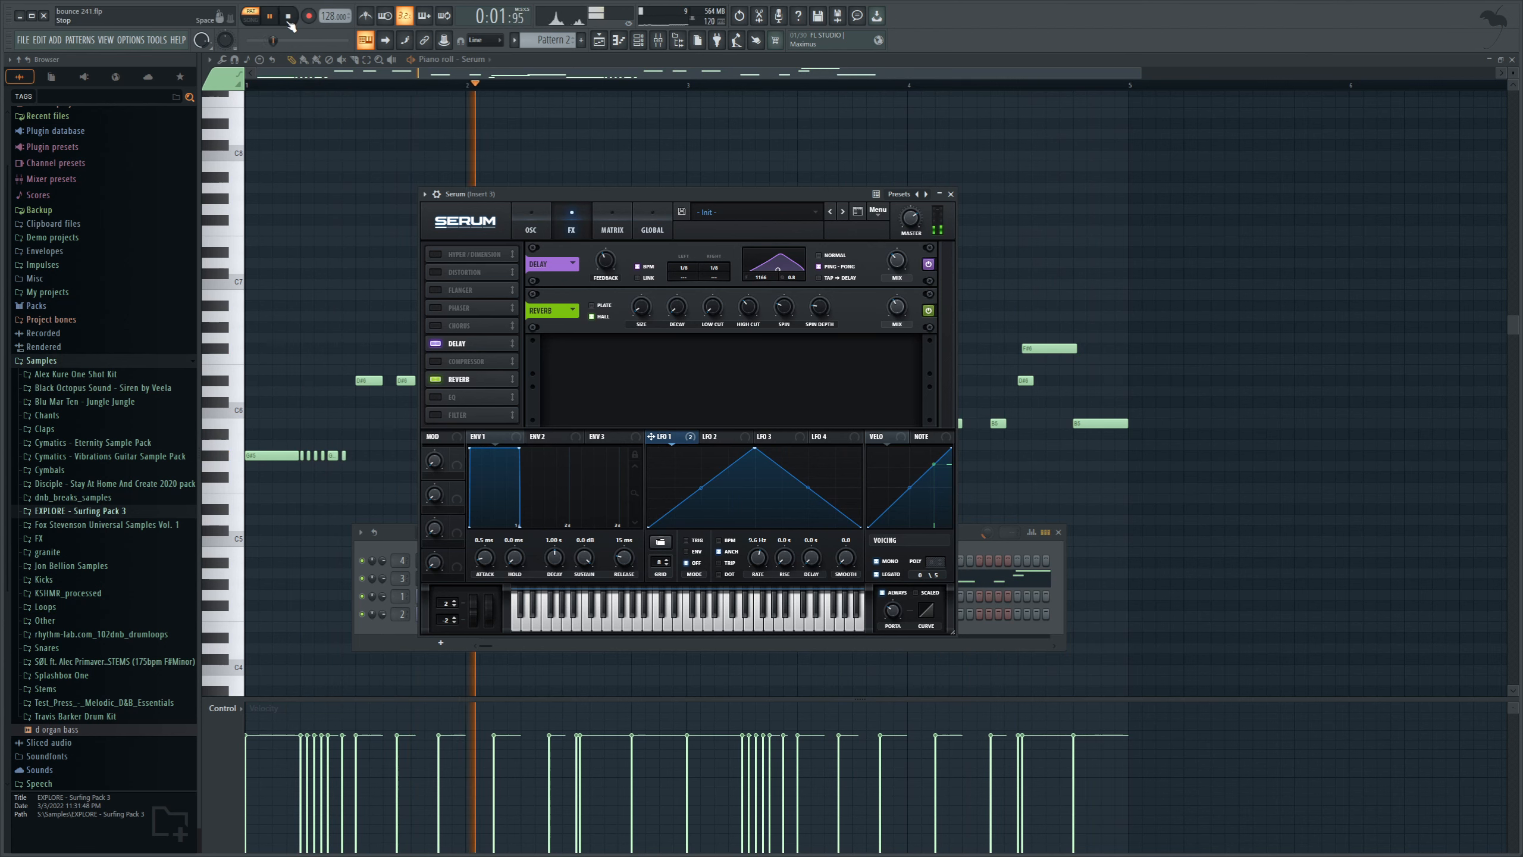
key("space")
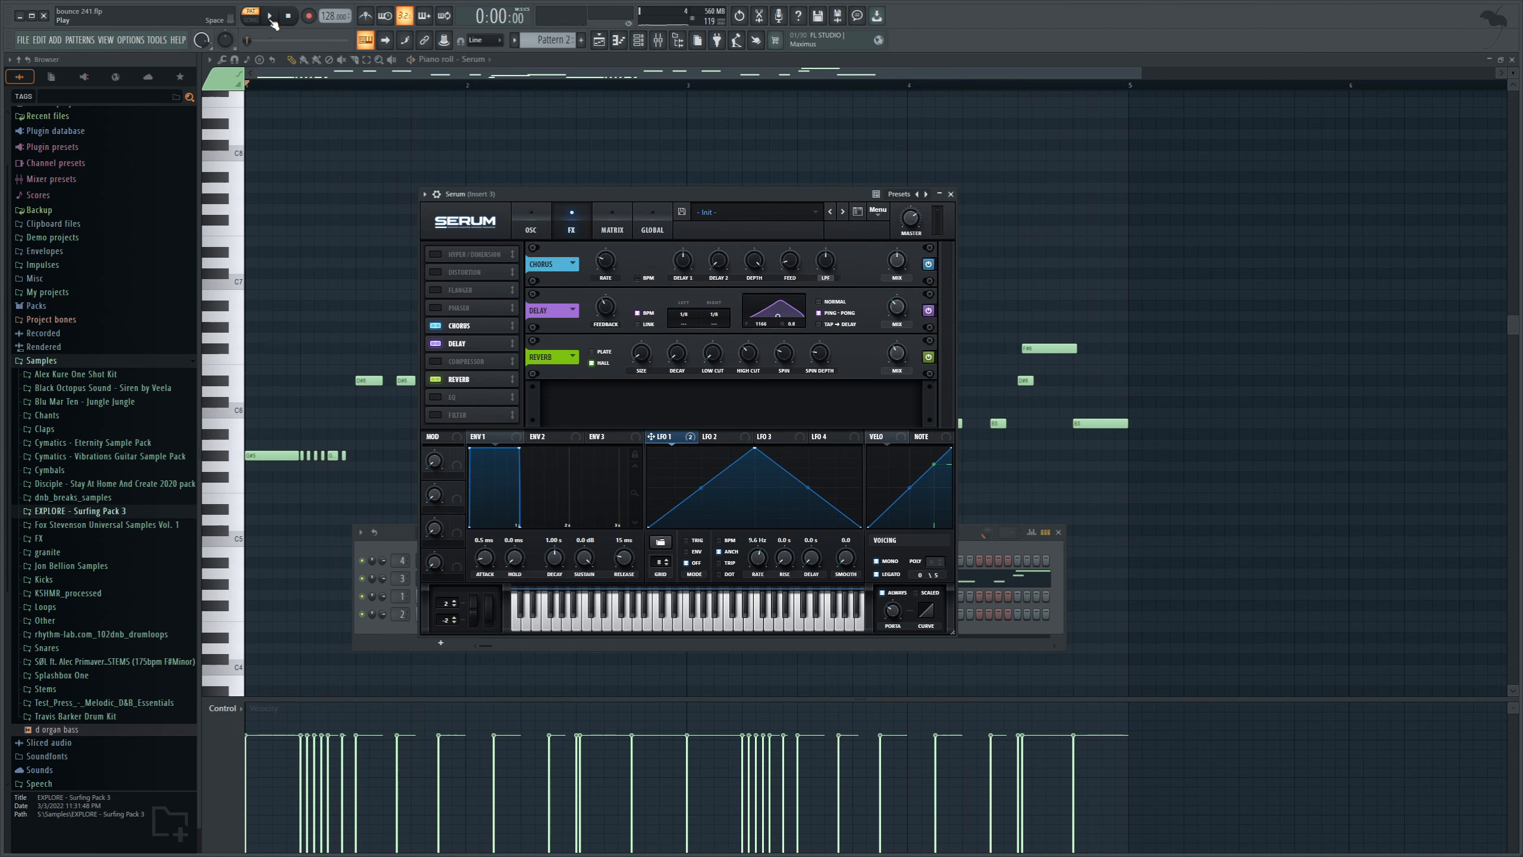
left_click(273, 23)
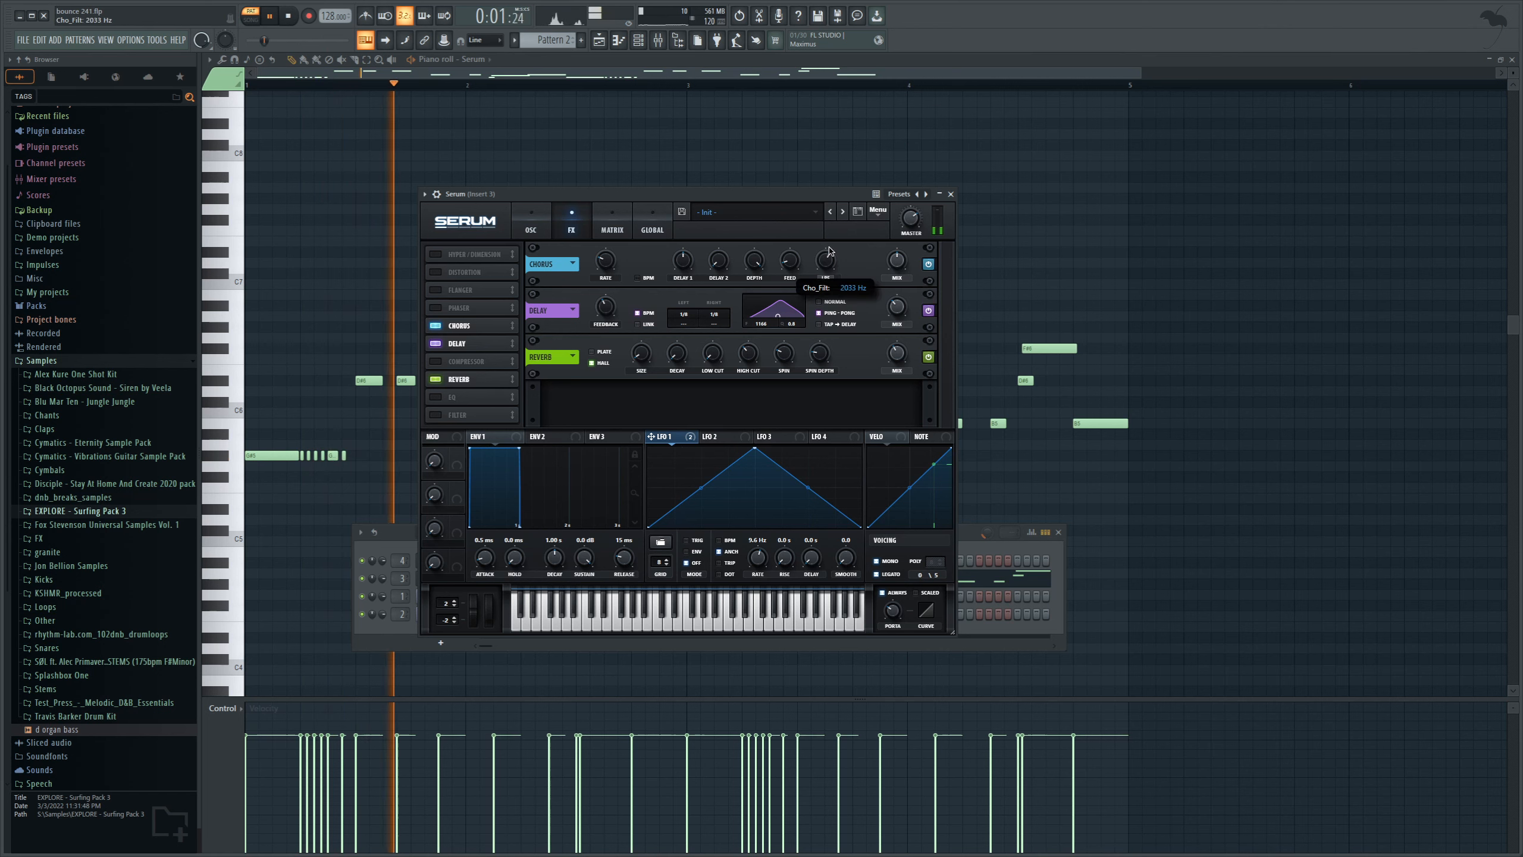
left_click_drag(888, 275, 887, 271)
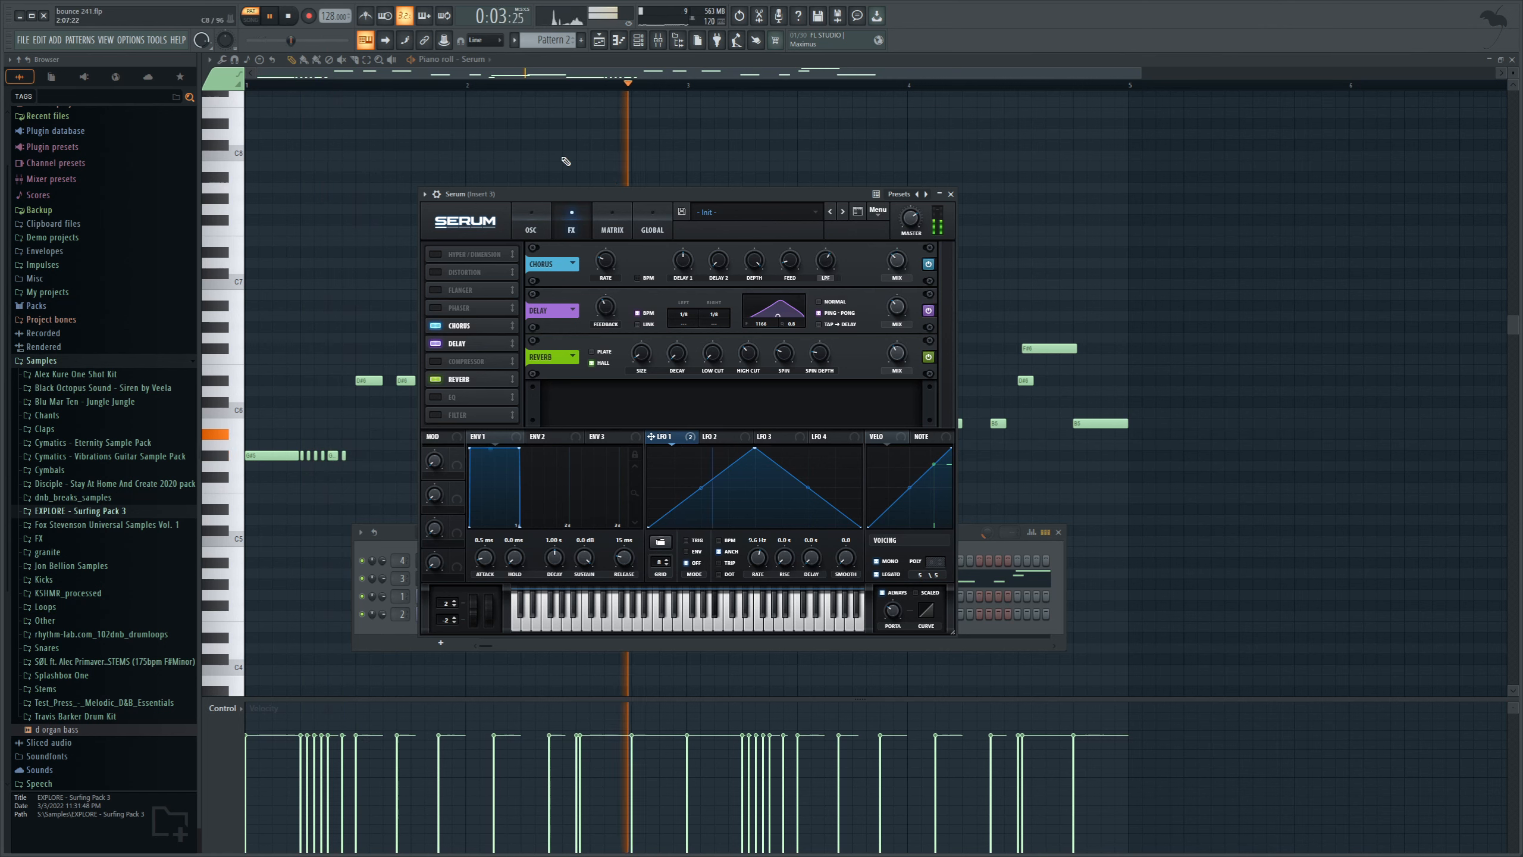
left_click(289, 22)
left_click(550, 224)
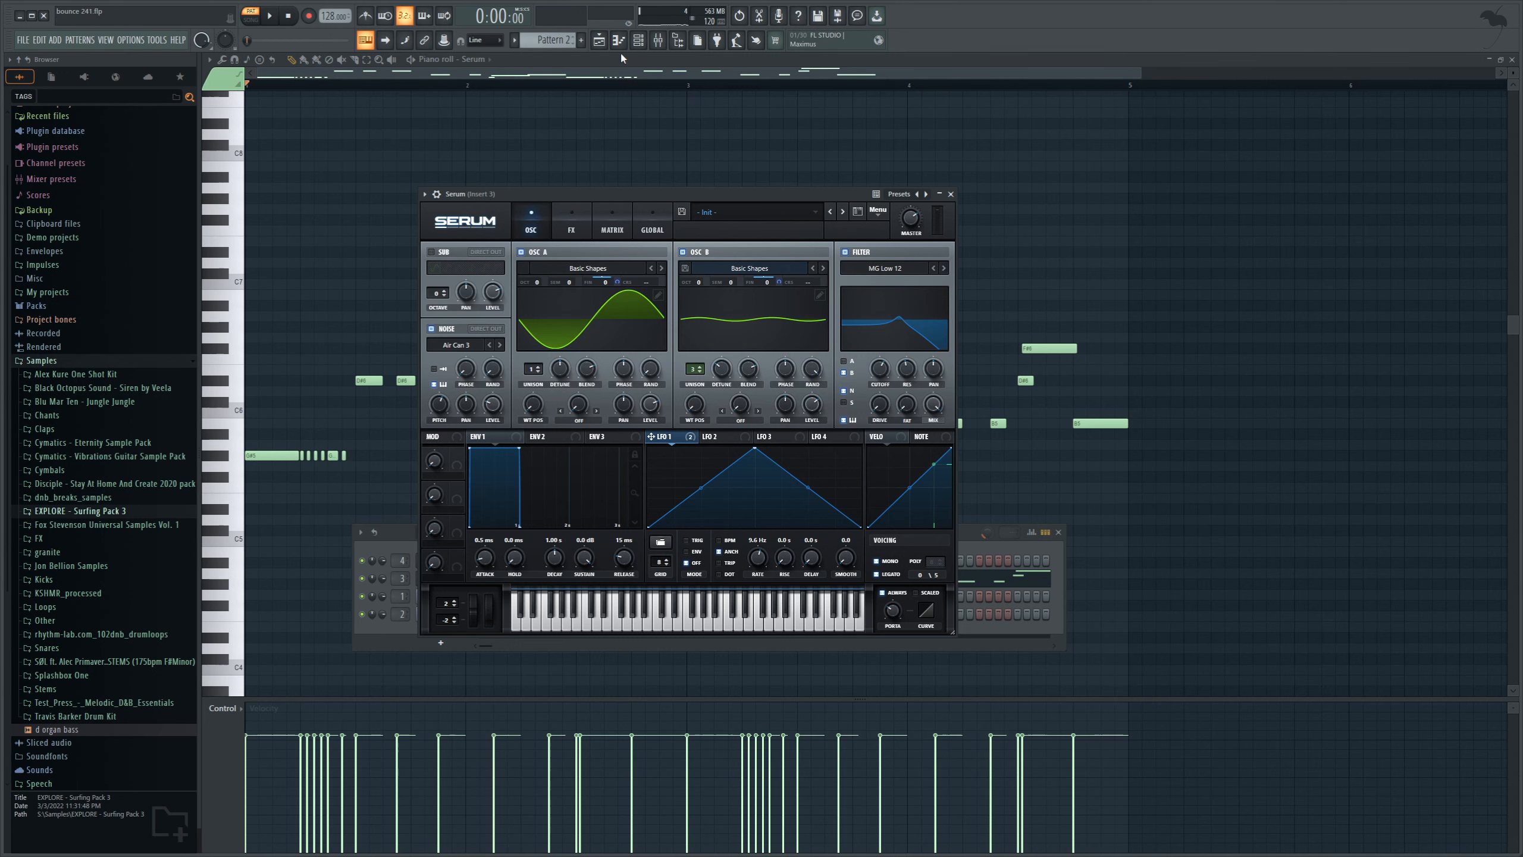
Step: Switch to Pattern 1, move the Serum window clear of the notes, and play the original bassline for comparison
left_click(632, 72)
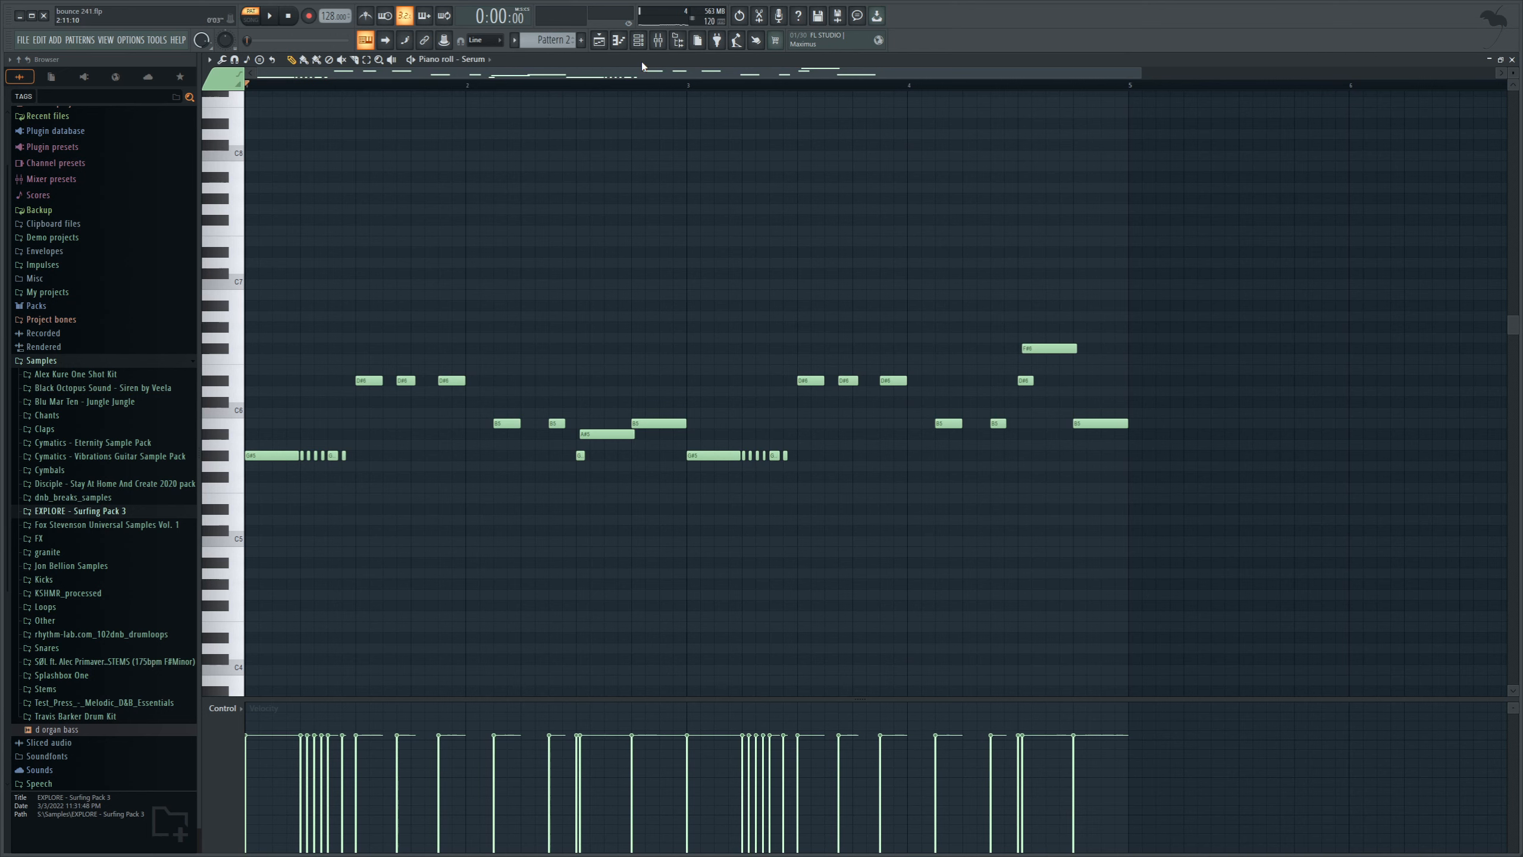
left_click(642, 41)
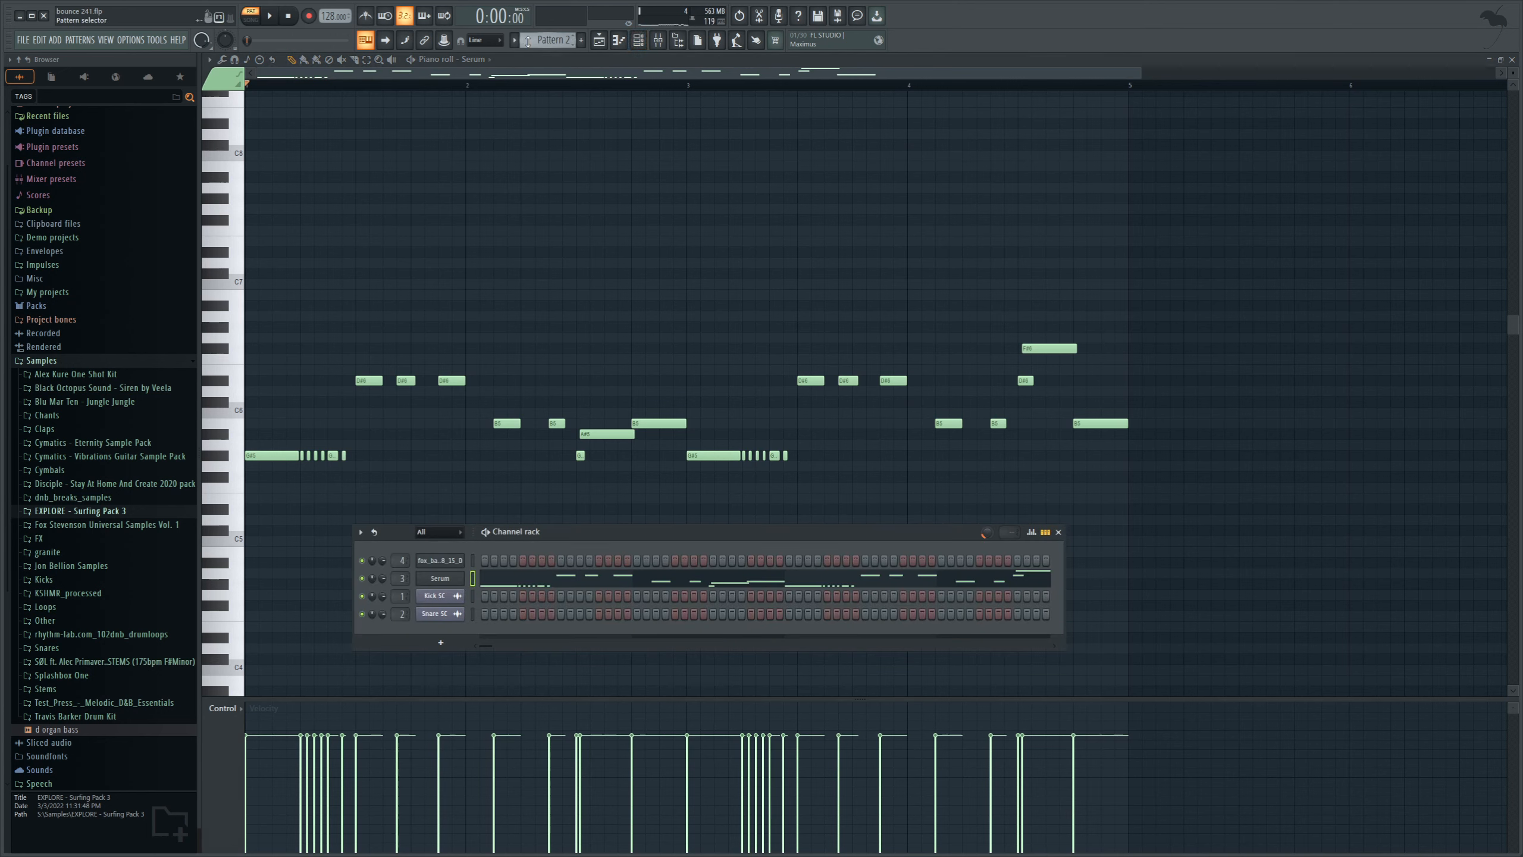
scroll(527, 40, "up", 1)
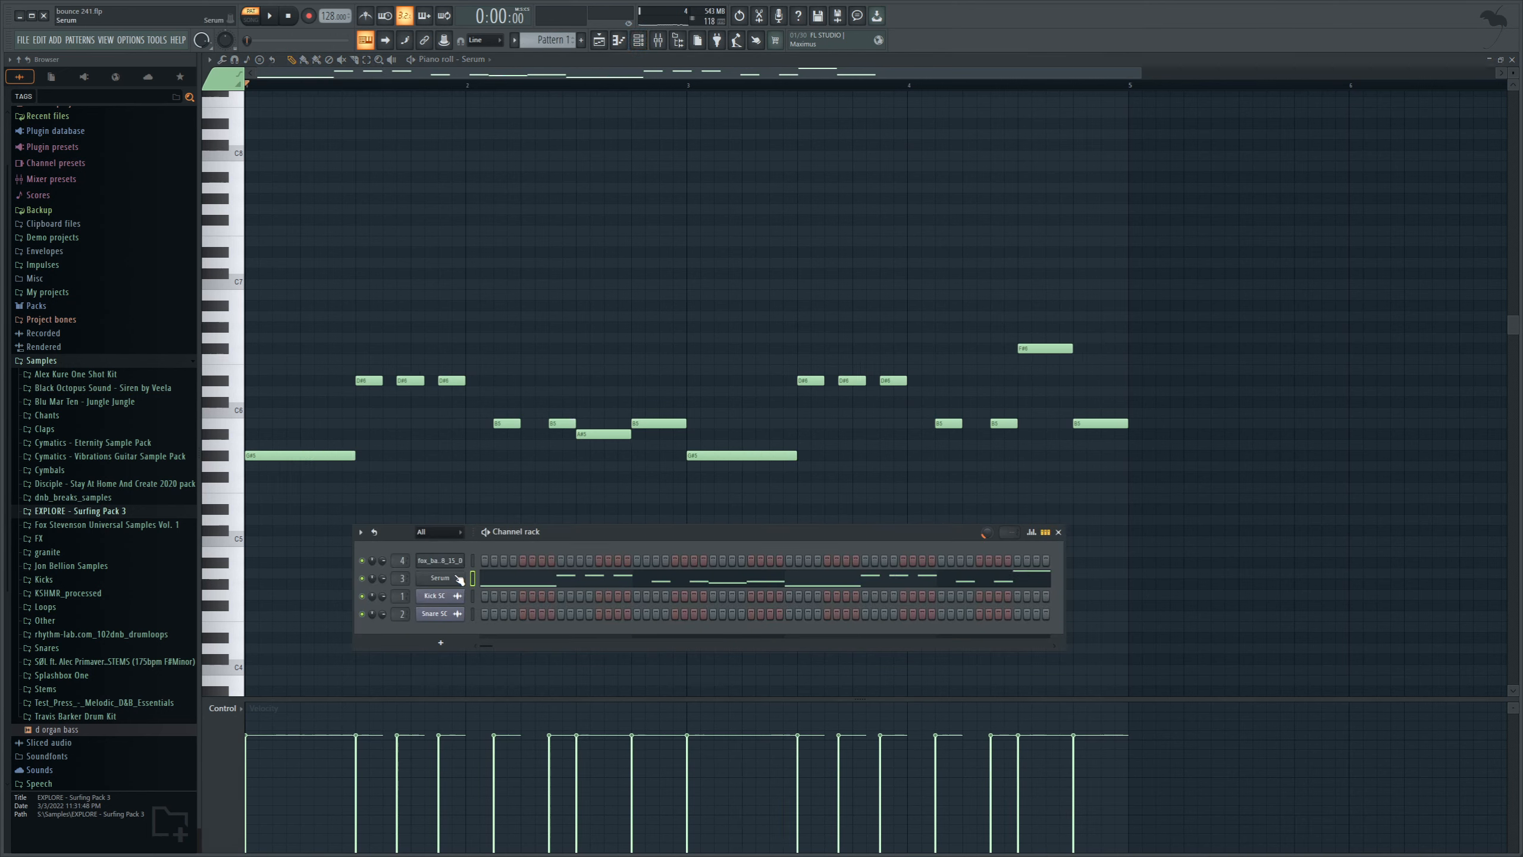
left_click(440, 578)
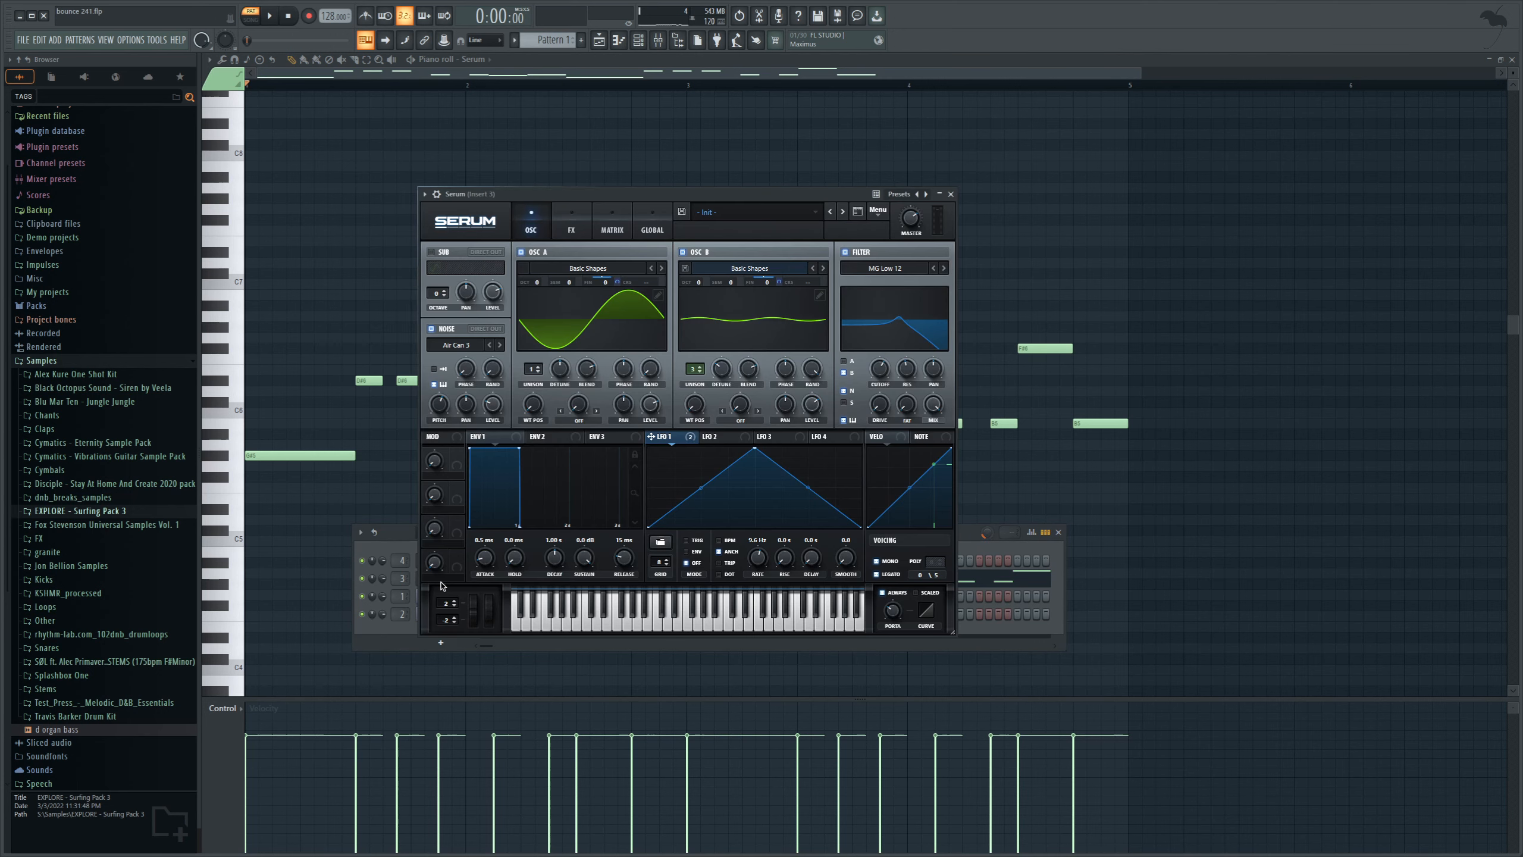
left_click_drag(563, 201, 890, 305)
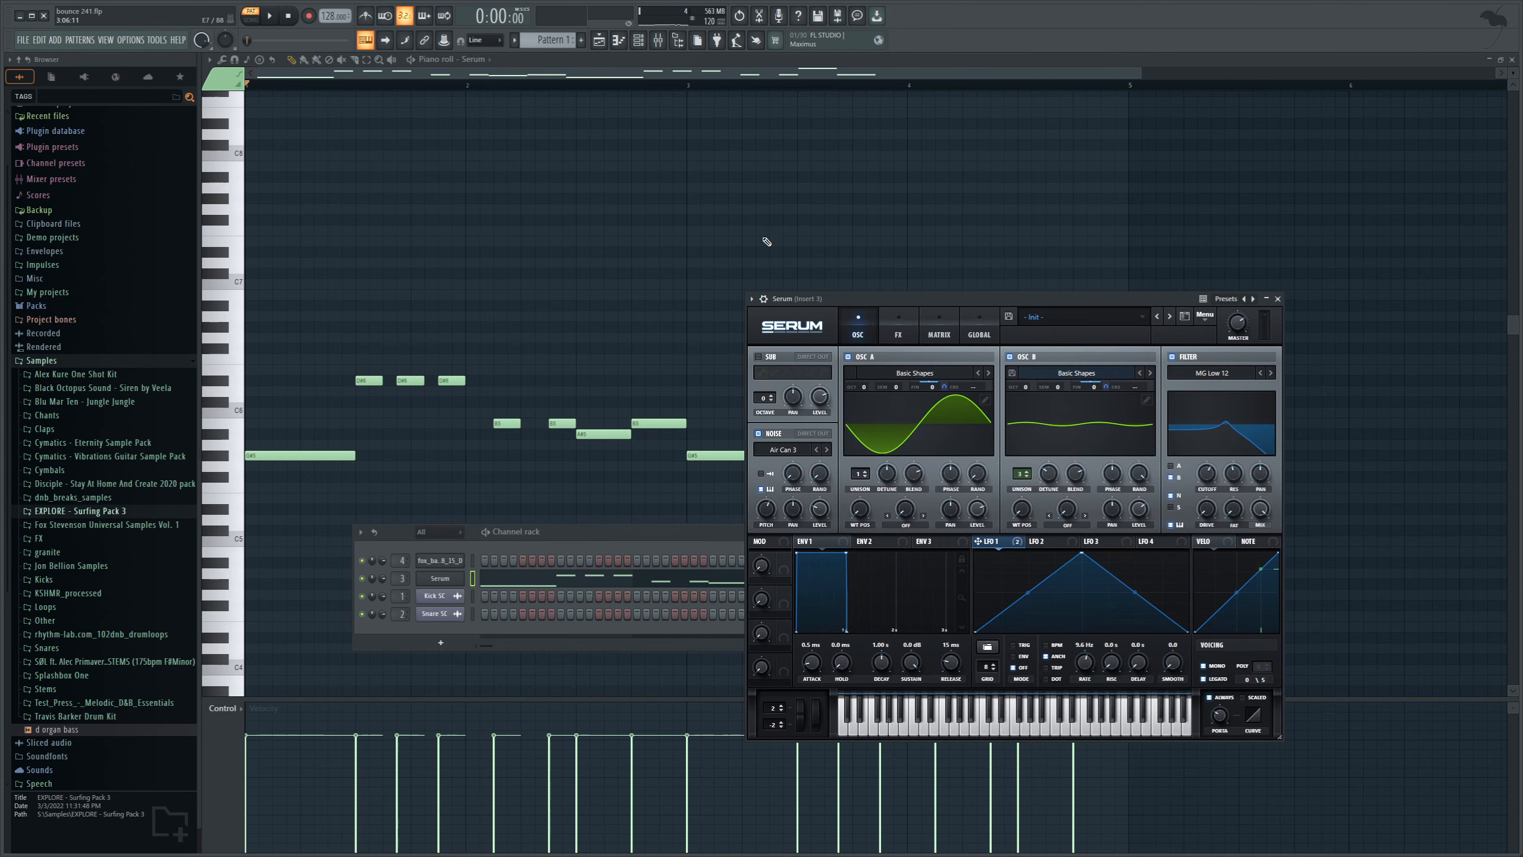
left_click(274, 20)
left_click(430, 72)
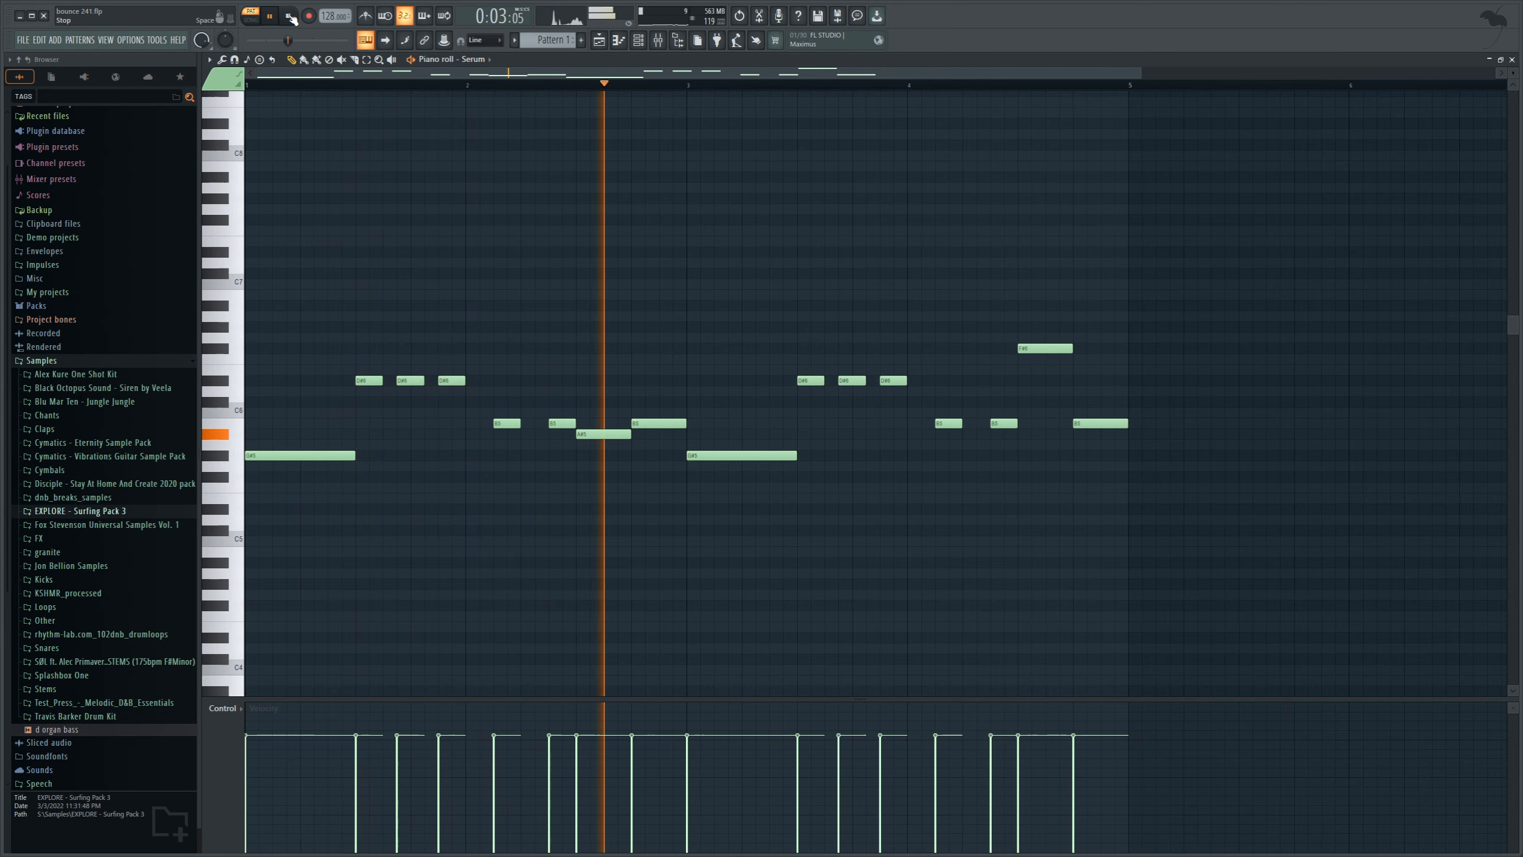
left_click(290, 17)
Step: Switch to Pattern 2 and play the bouncier bassline for comparison
scroll(550, 41, "down", 1)
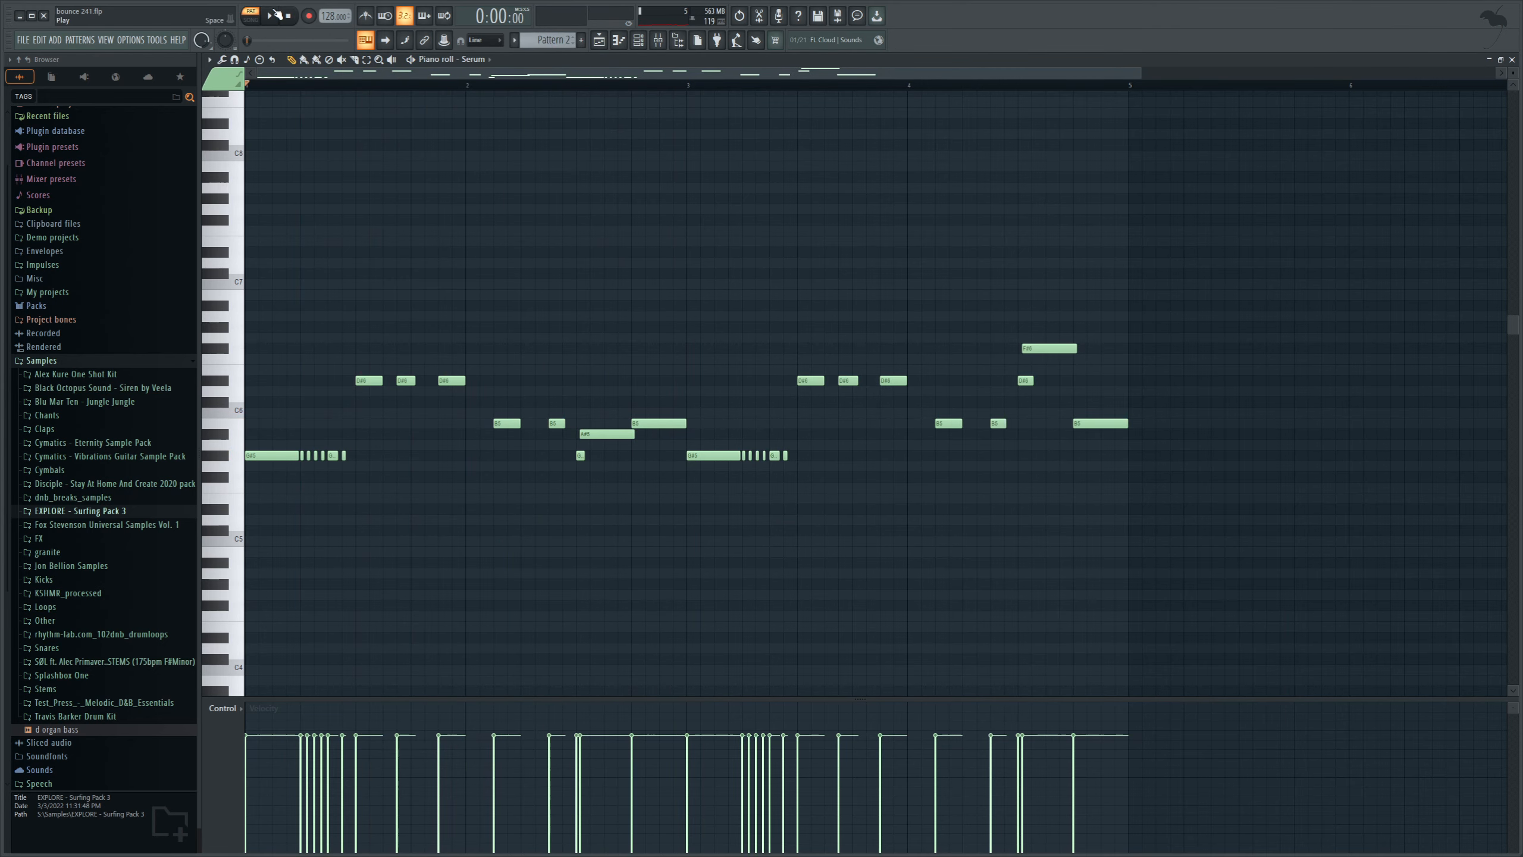
left_click(275, 16)
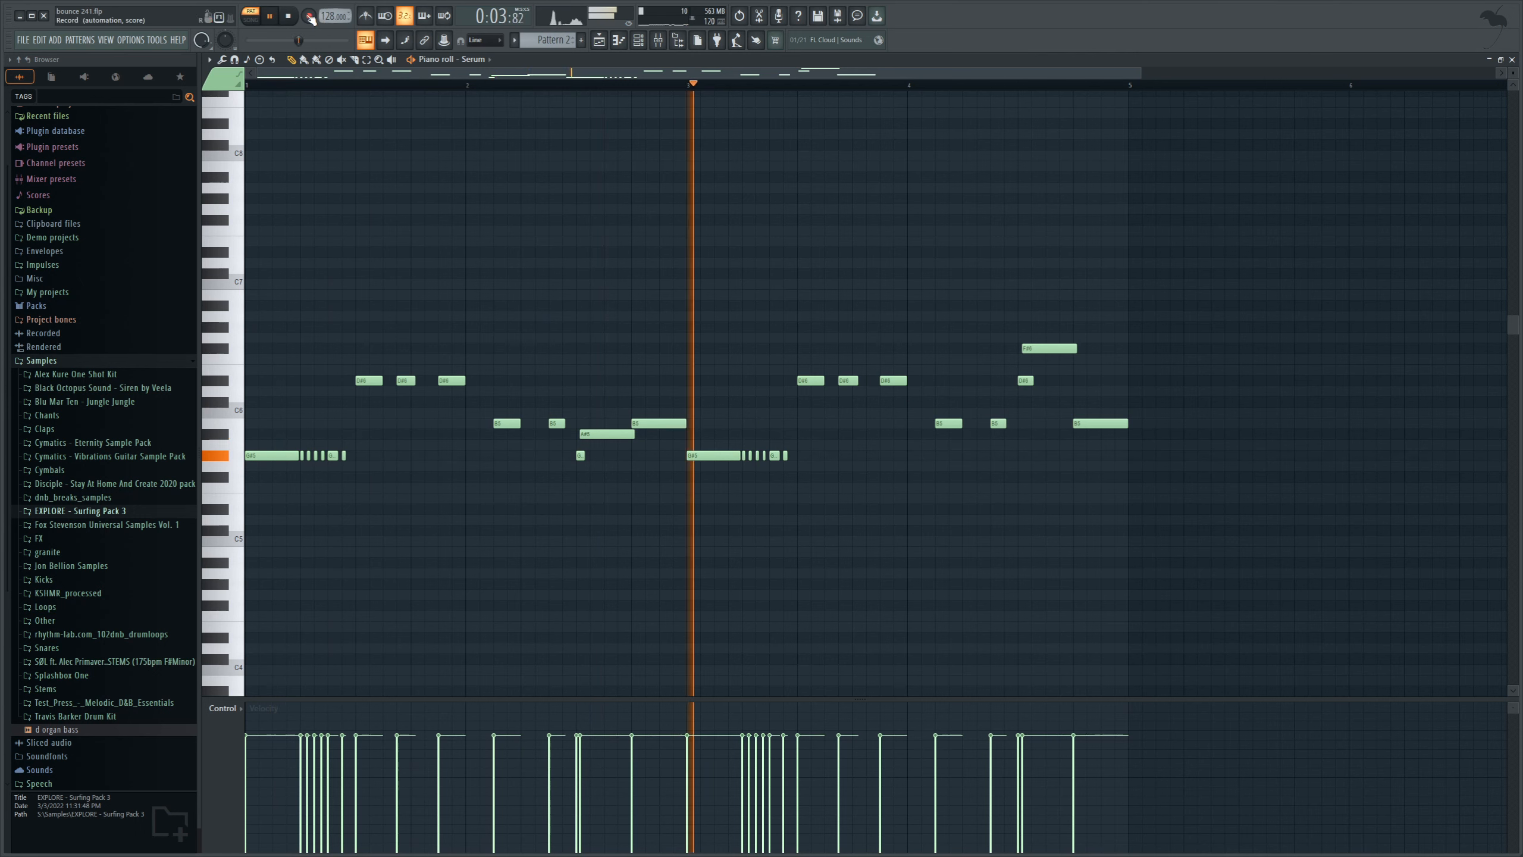
key("space")
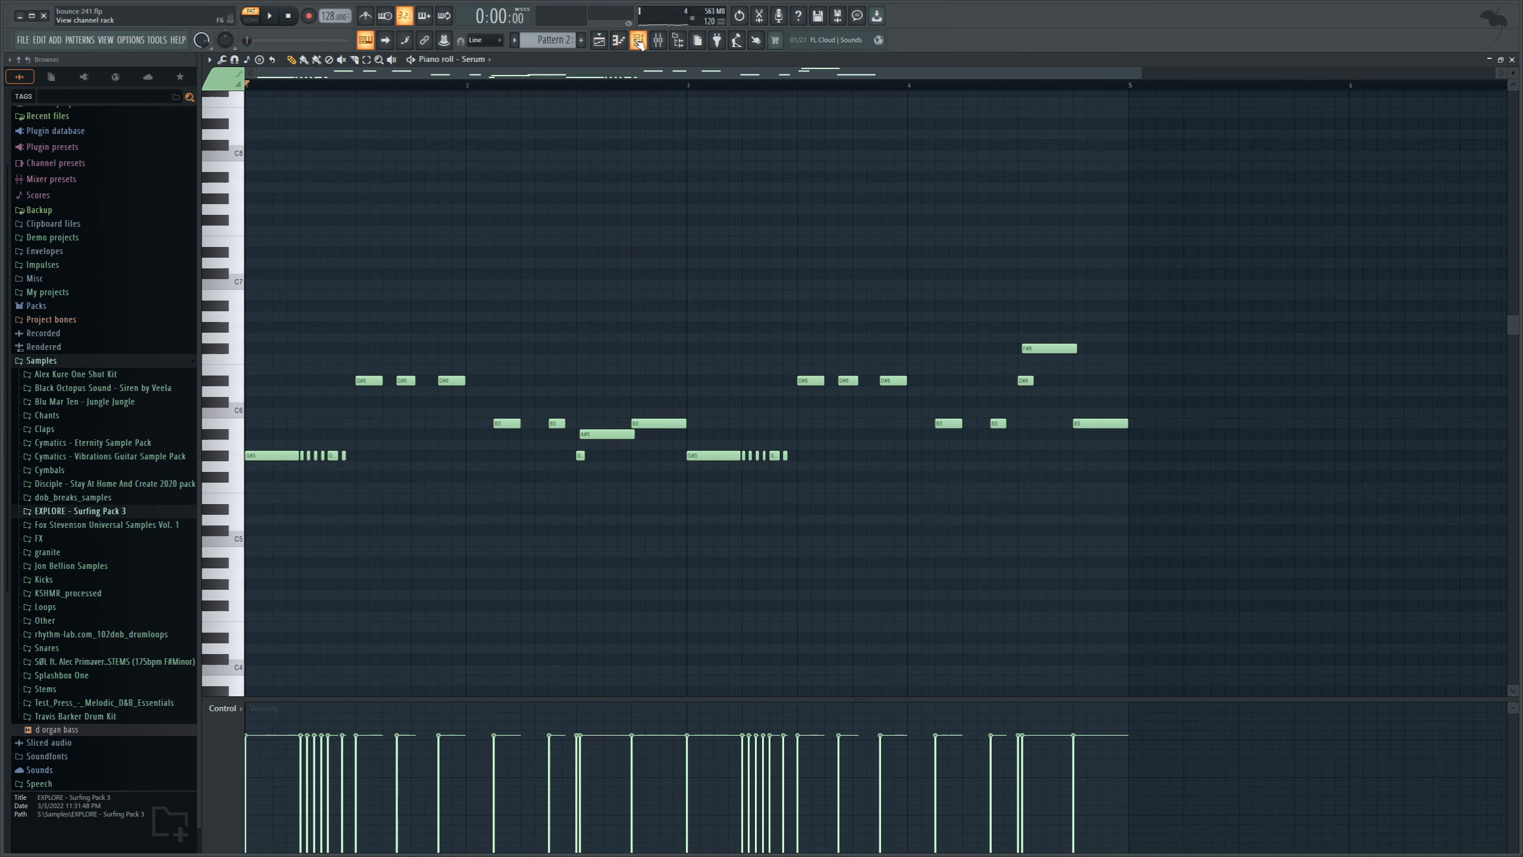
Step: Switch to Pattern 3, play it, and show the fox_bass_oneshot_808_15_D channel's notes in the piano roll
left_click(638, 43)
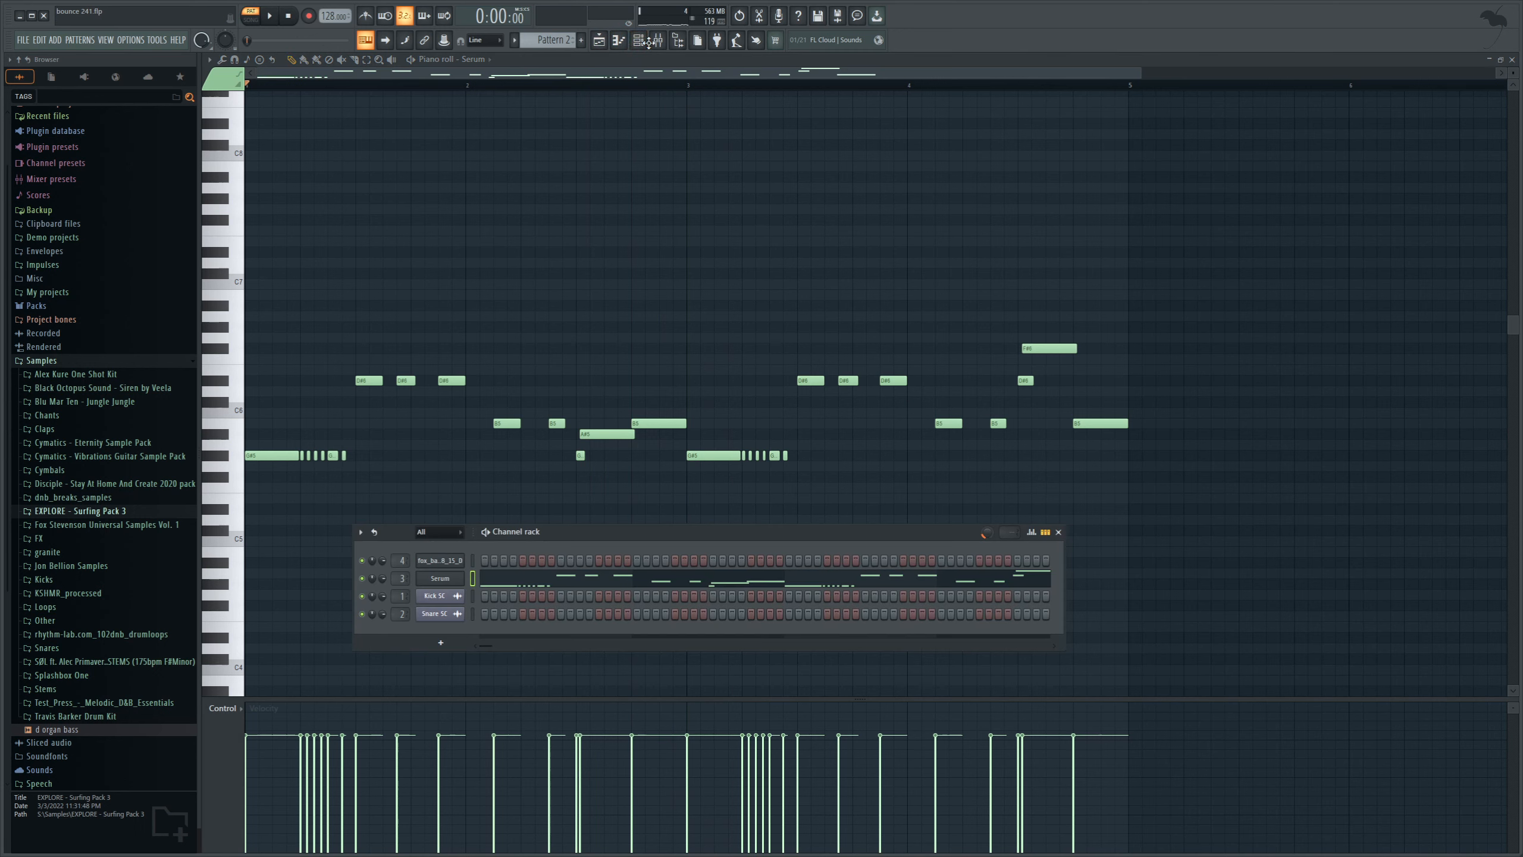
scroll(523, 40, "down", 1)
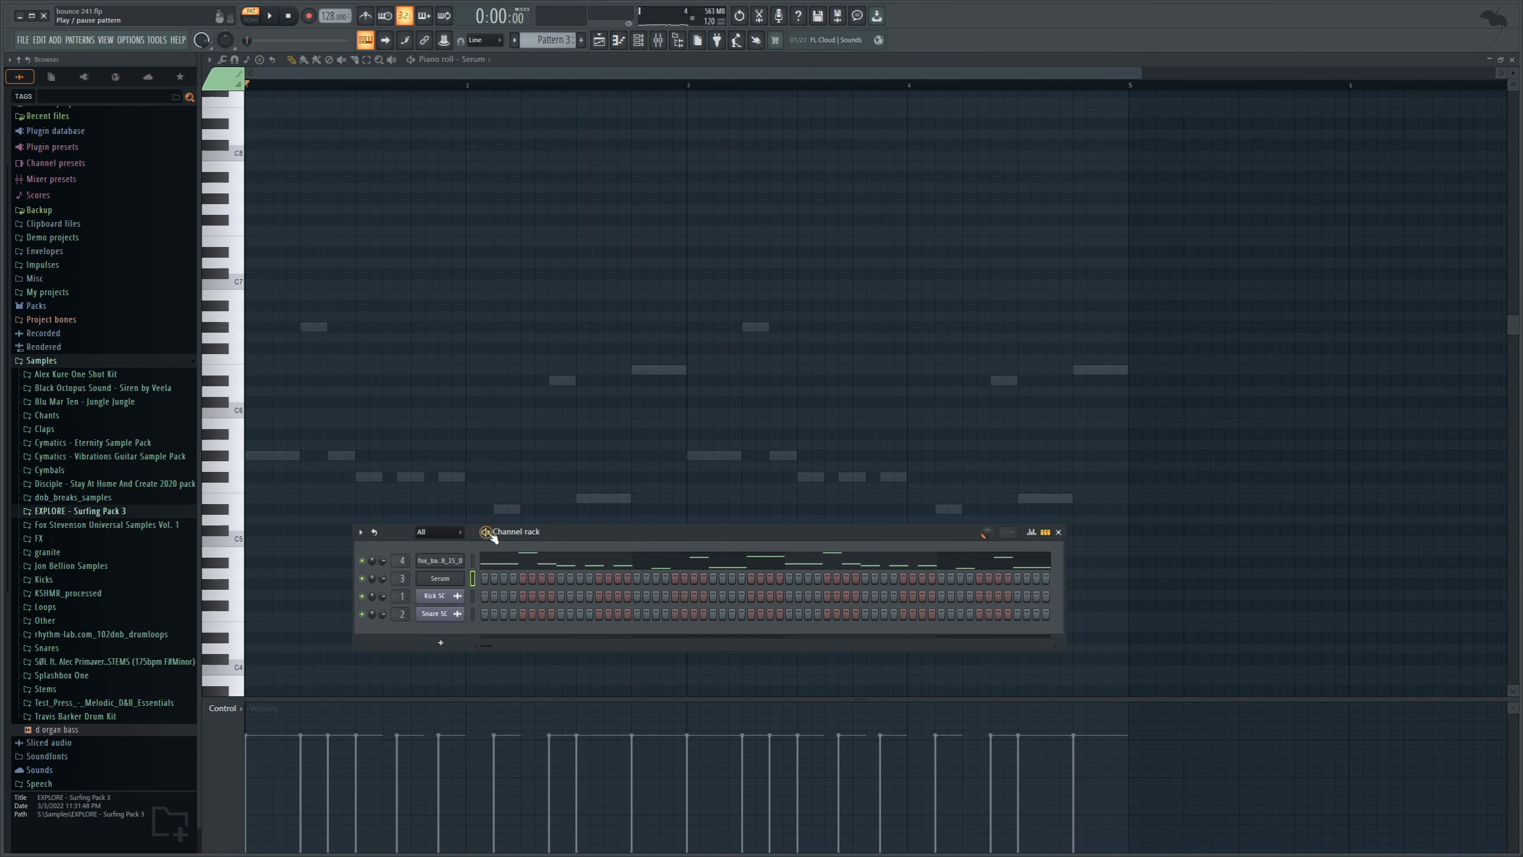
left_click(487, 532)
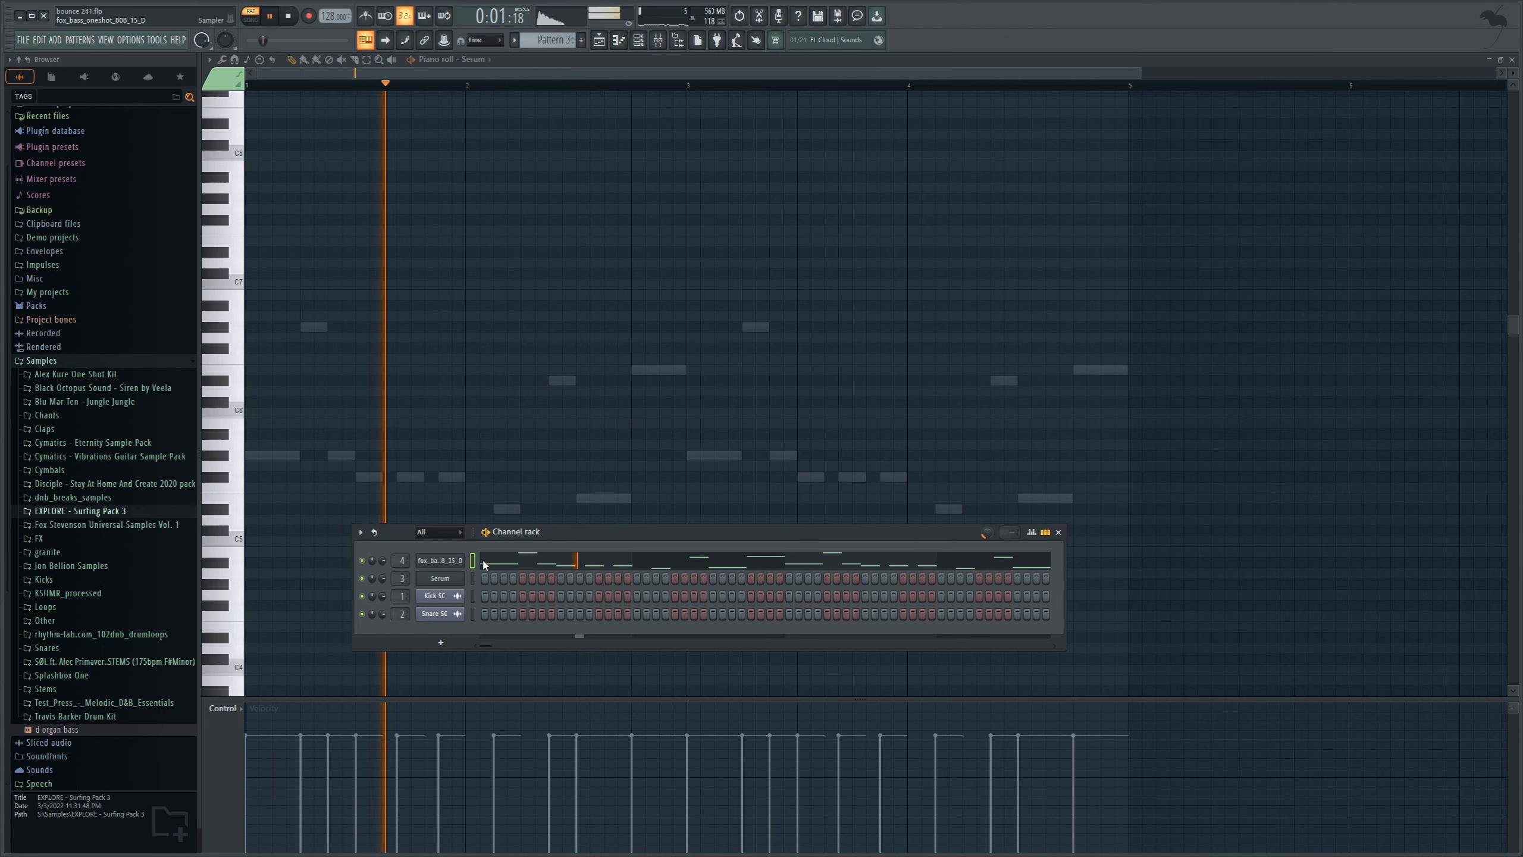
left_click(486, 563)
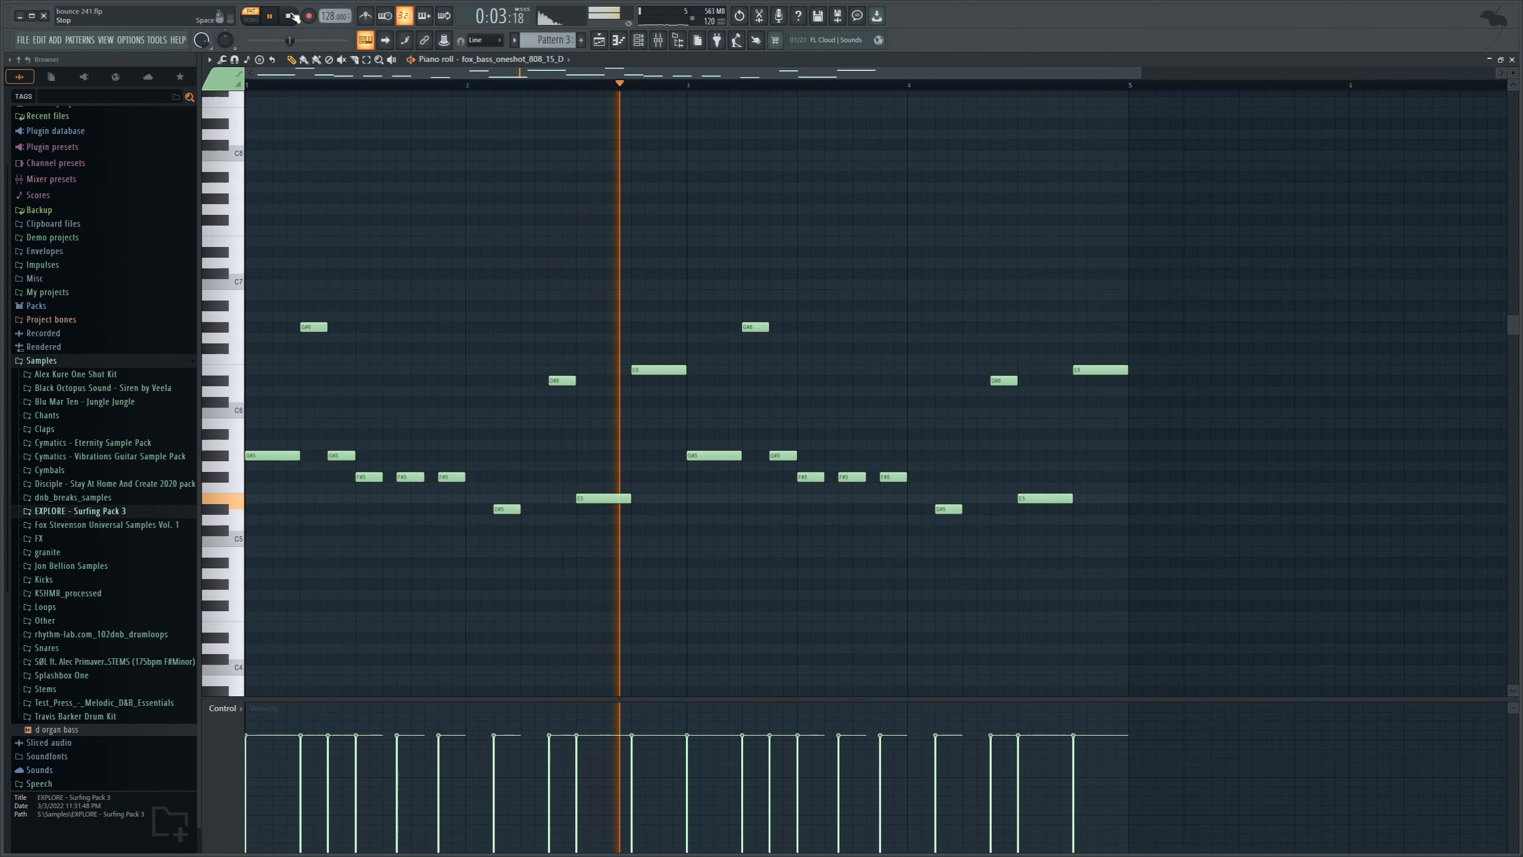
left_click(289, 15)
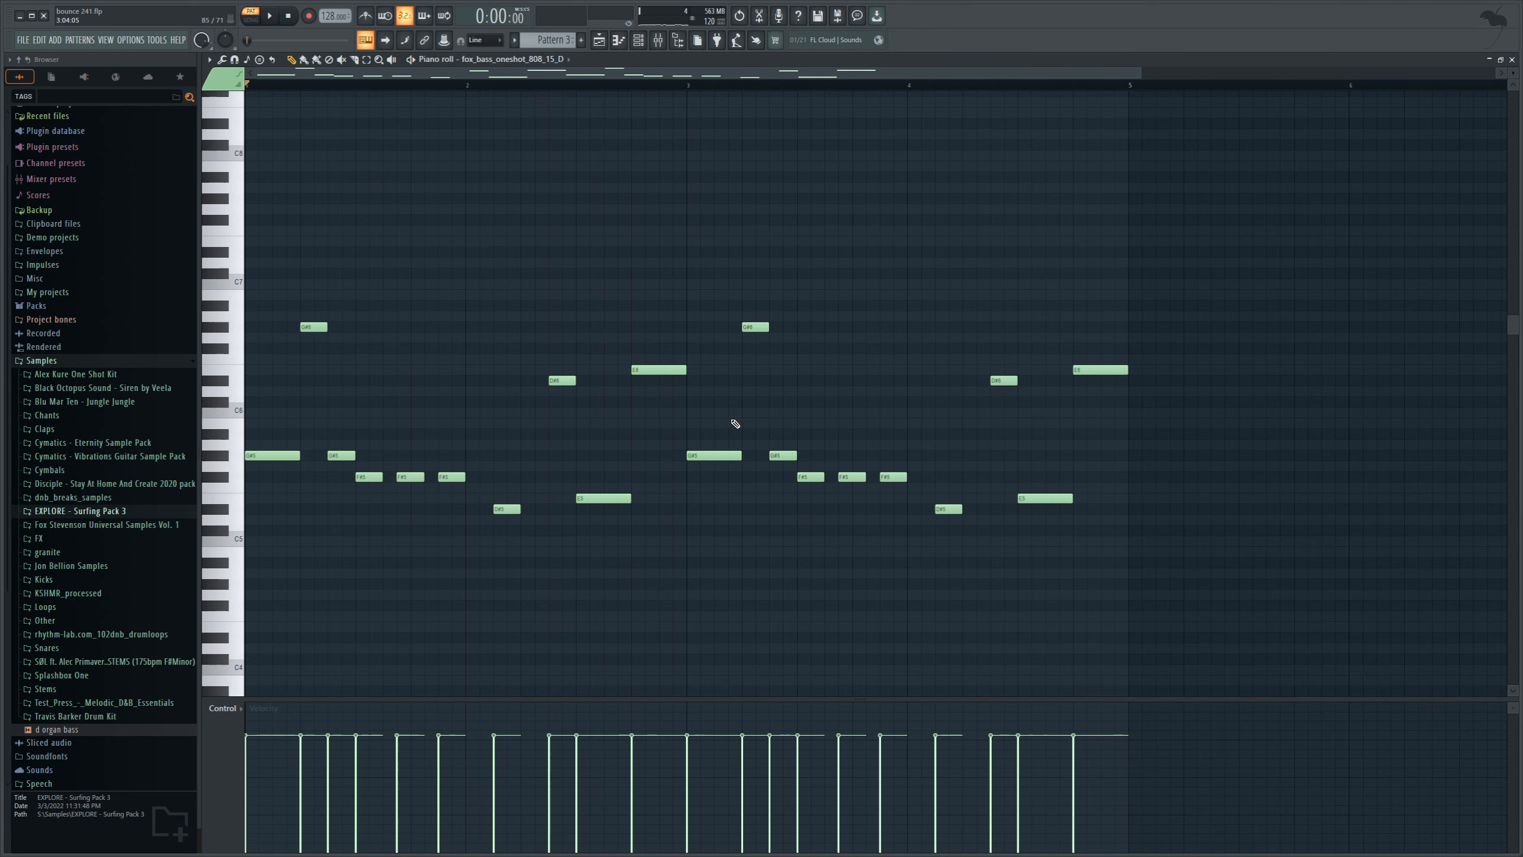
Step: Add a short G#5 slide note directly before the second long G#5 note in bar 1 and play the 808 pattern
left_click_drag(1140, 74, 852, 126)
left_click_drag(358, 434, 349, 458)
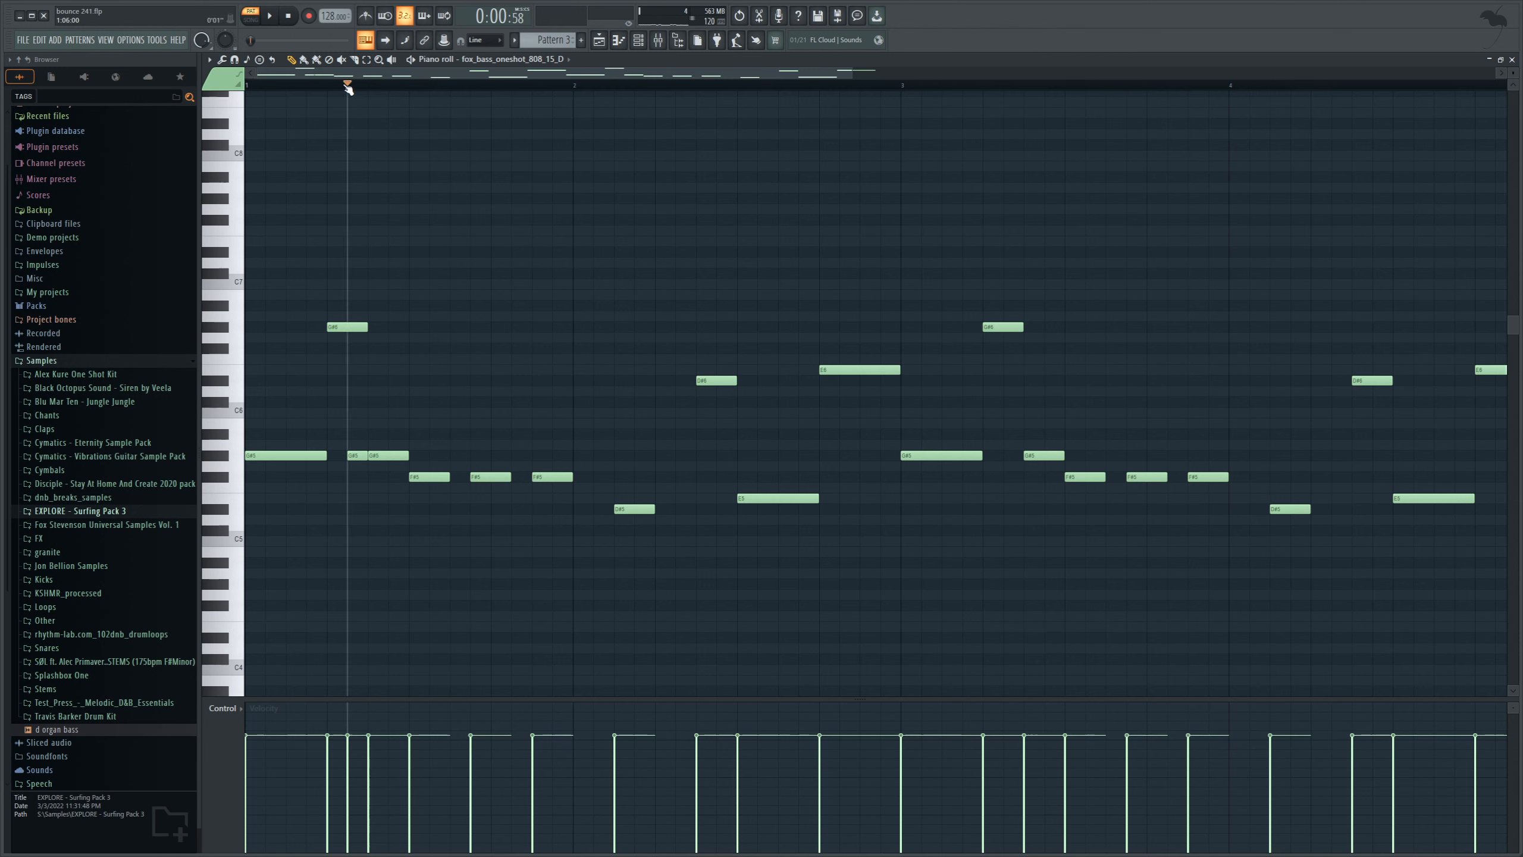
left_click(270, 15)
left_click(271, 16)
left_click(287, 16)
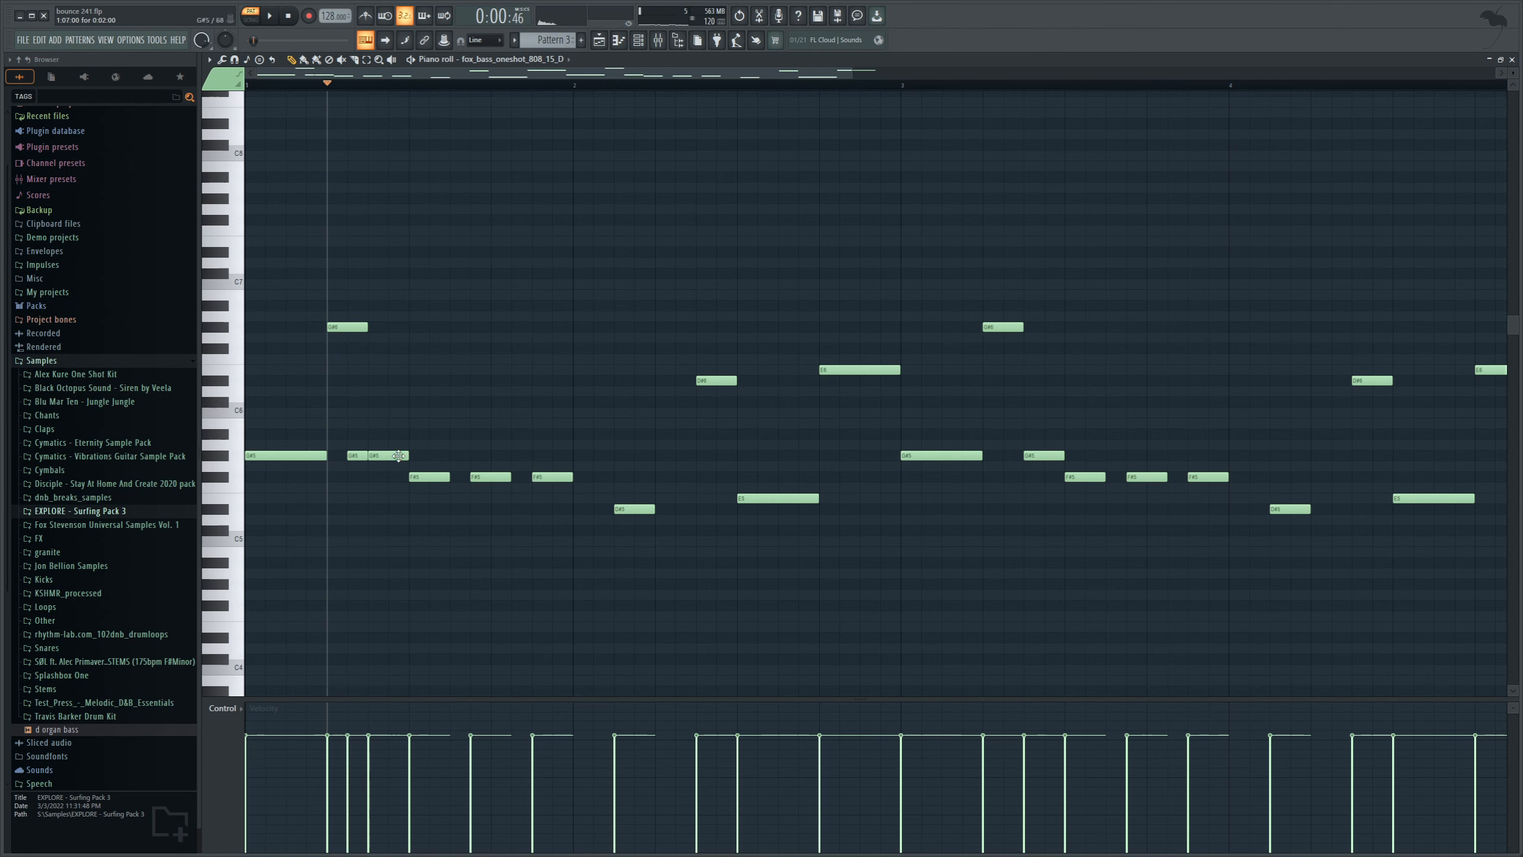
left_click(355, 457)
key("space")
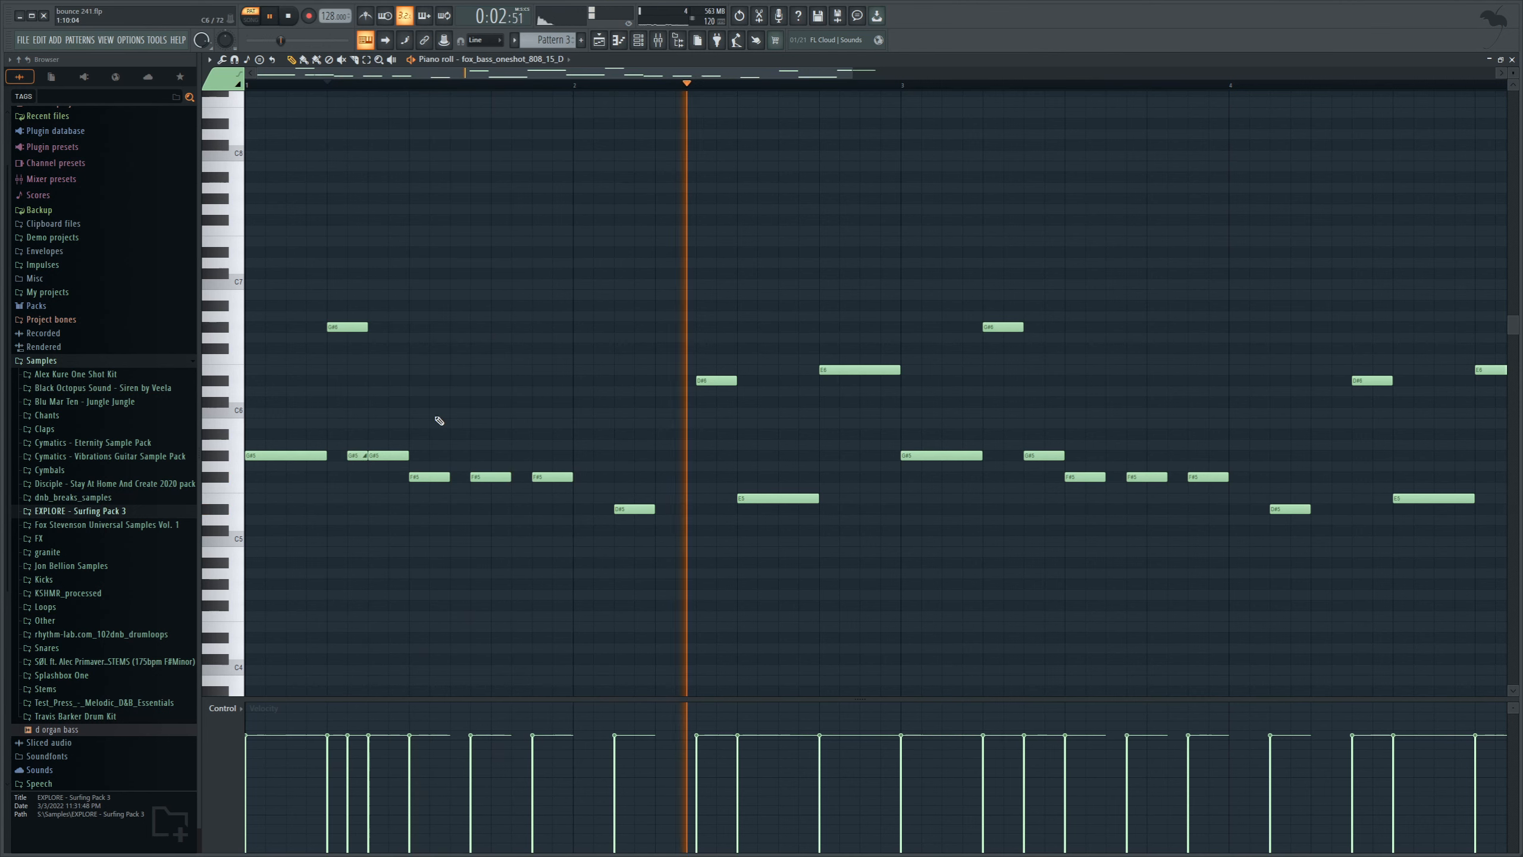
key("space")
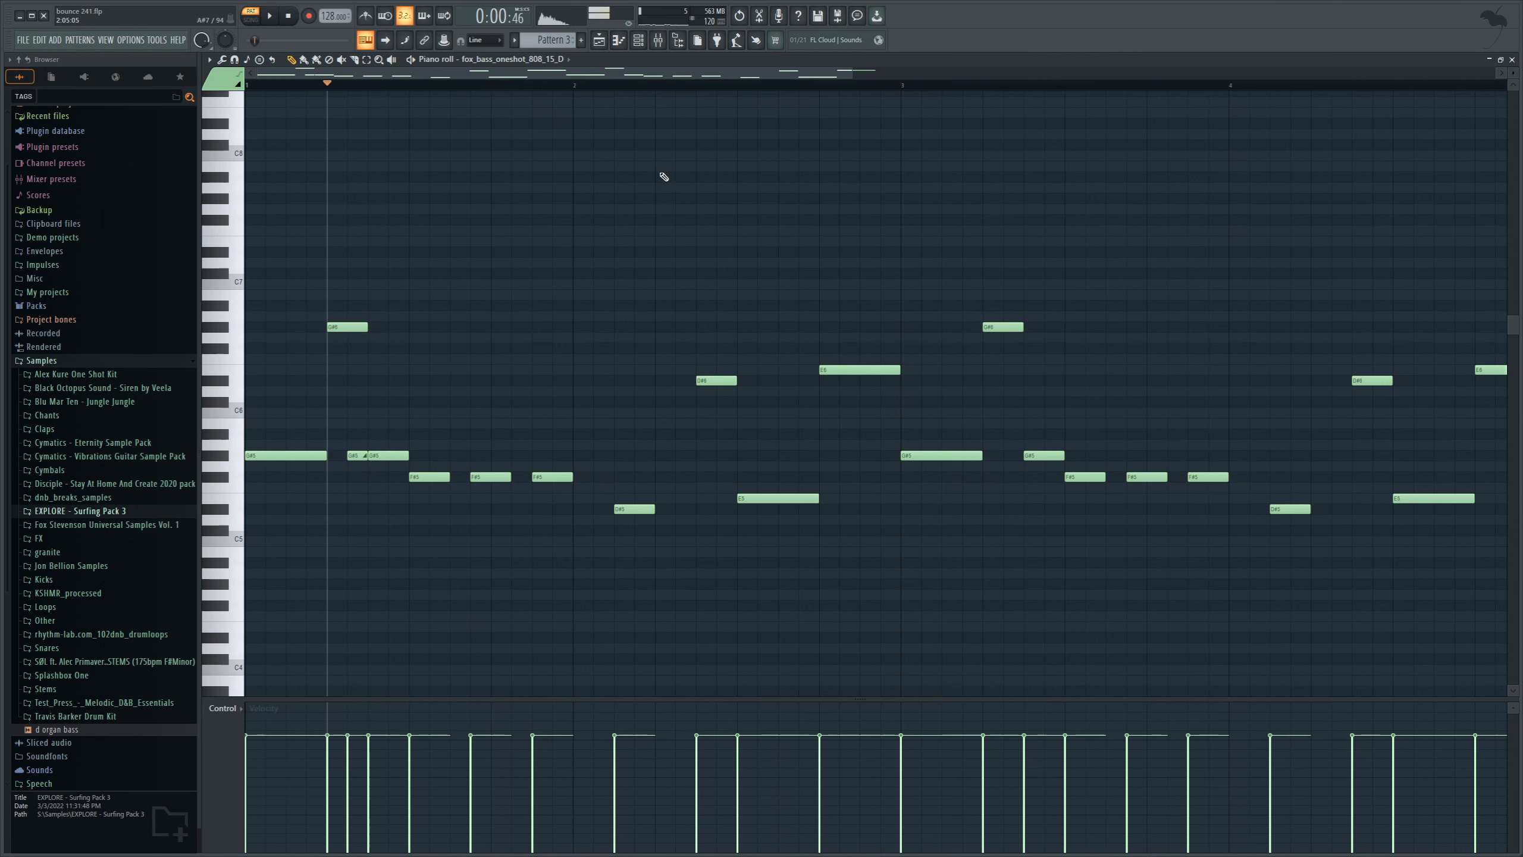
Step: Place a short E5 slide note at the end of bar 2 beneath the E6 note and play that section
left_click(830, 88)
key("space")
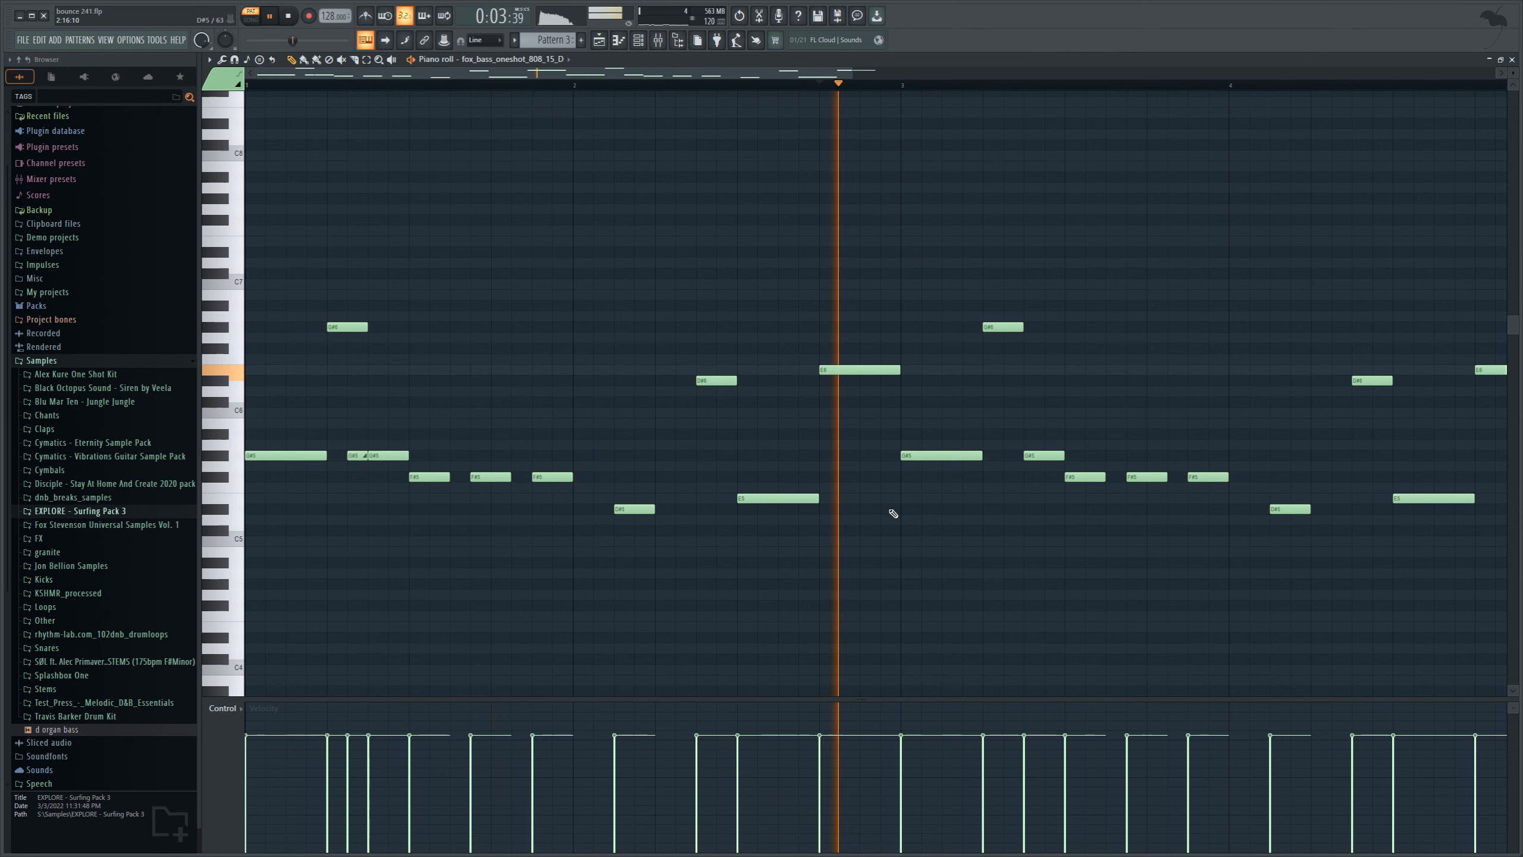
key("space")
left_click(886, 509)
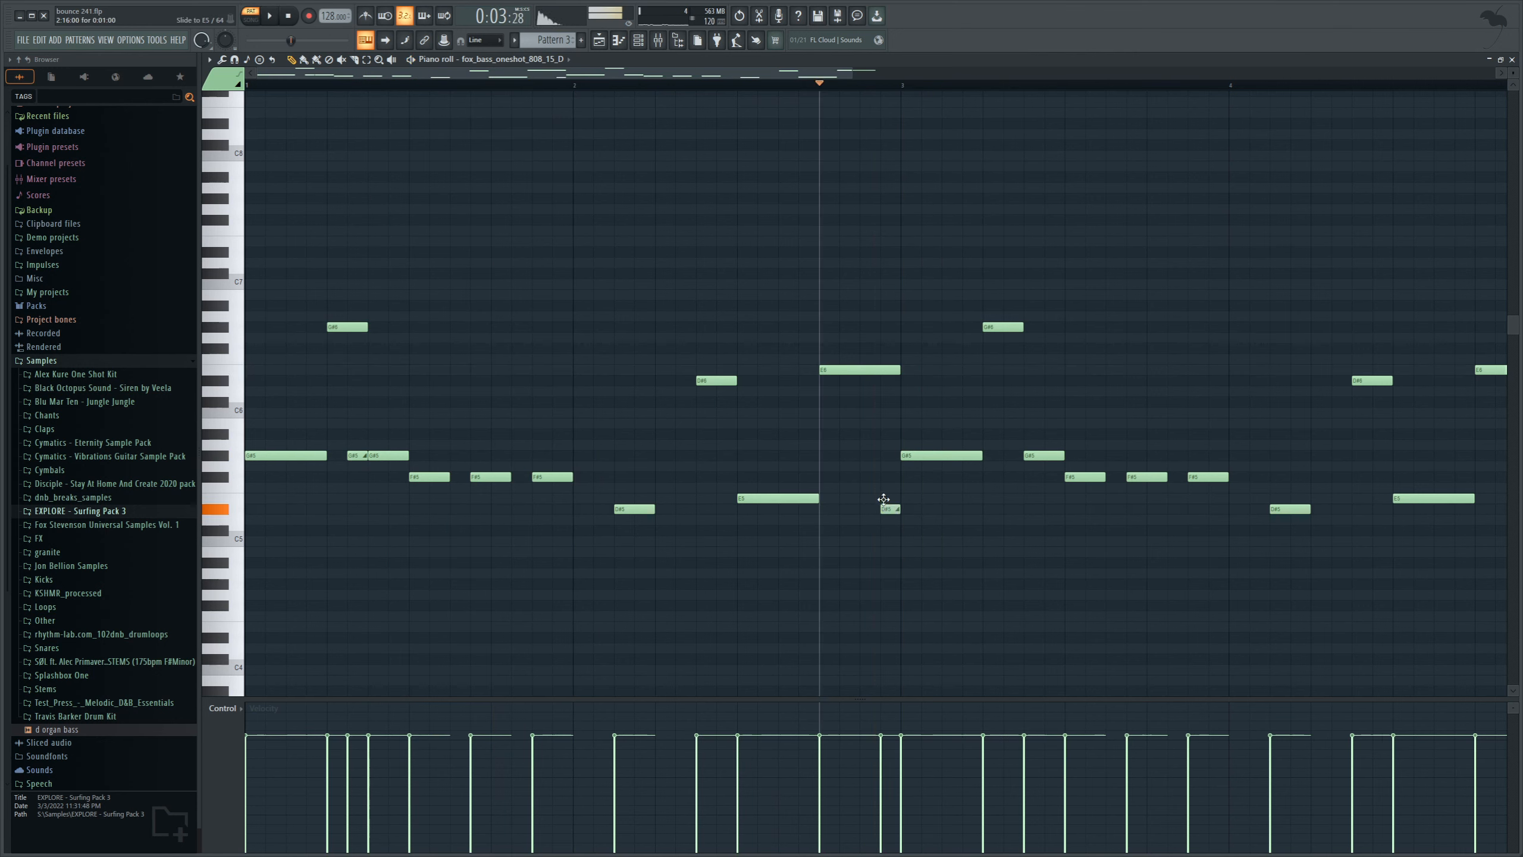
left_click_drag(883, 499, 884, 498)
key("space")
key("space")
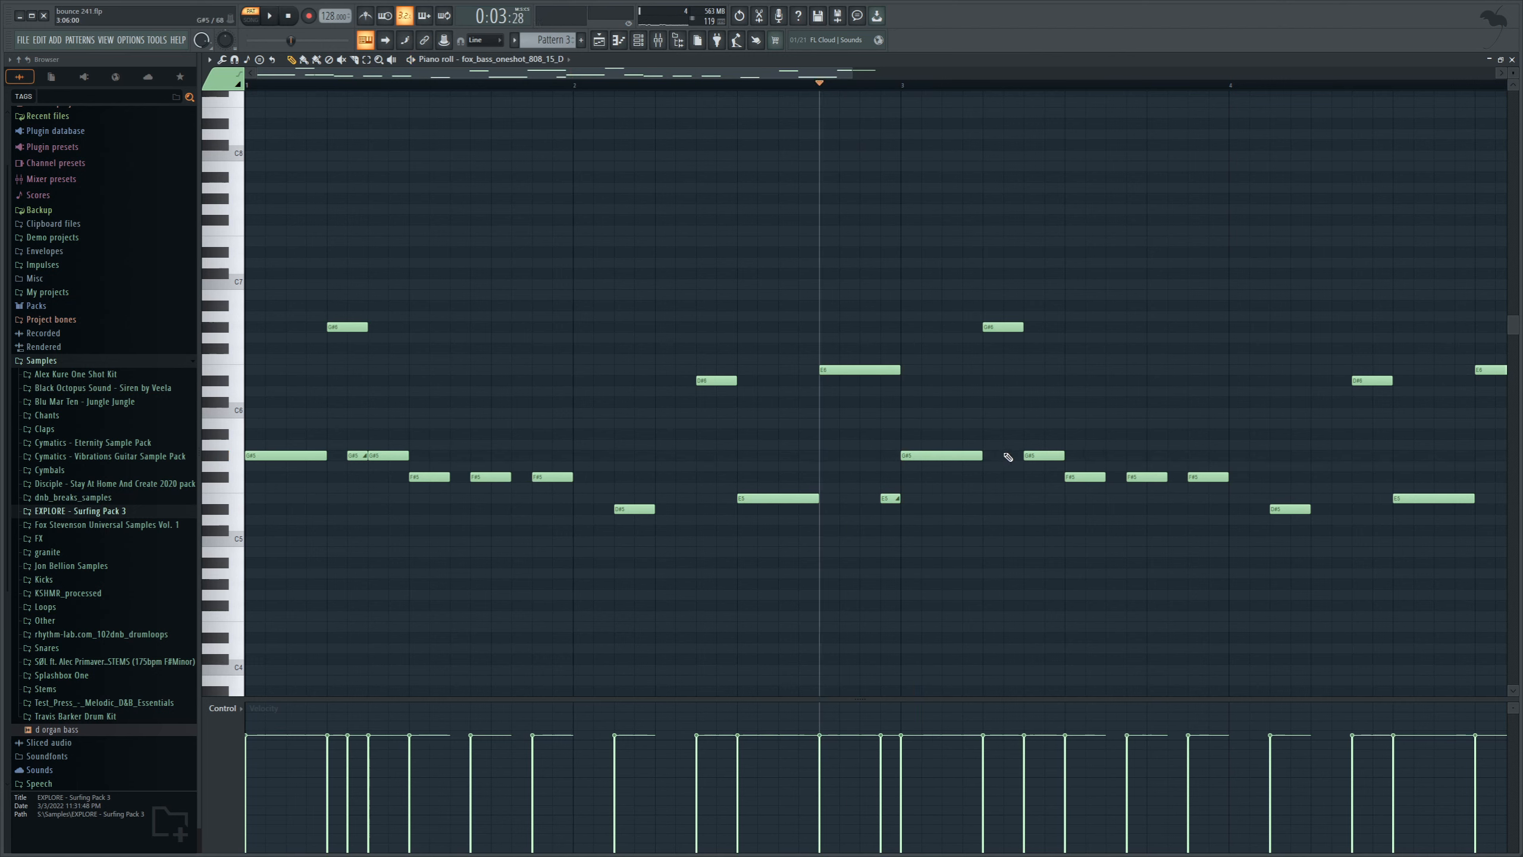
Step: Repeat the short G#5 and E5 slide notes at the matching places in bars 3 and 4 while the pattern plays
key("space")
scroll(1110, 348, "down", 2)
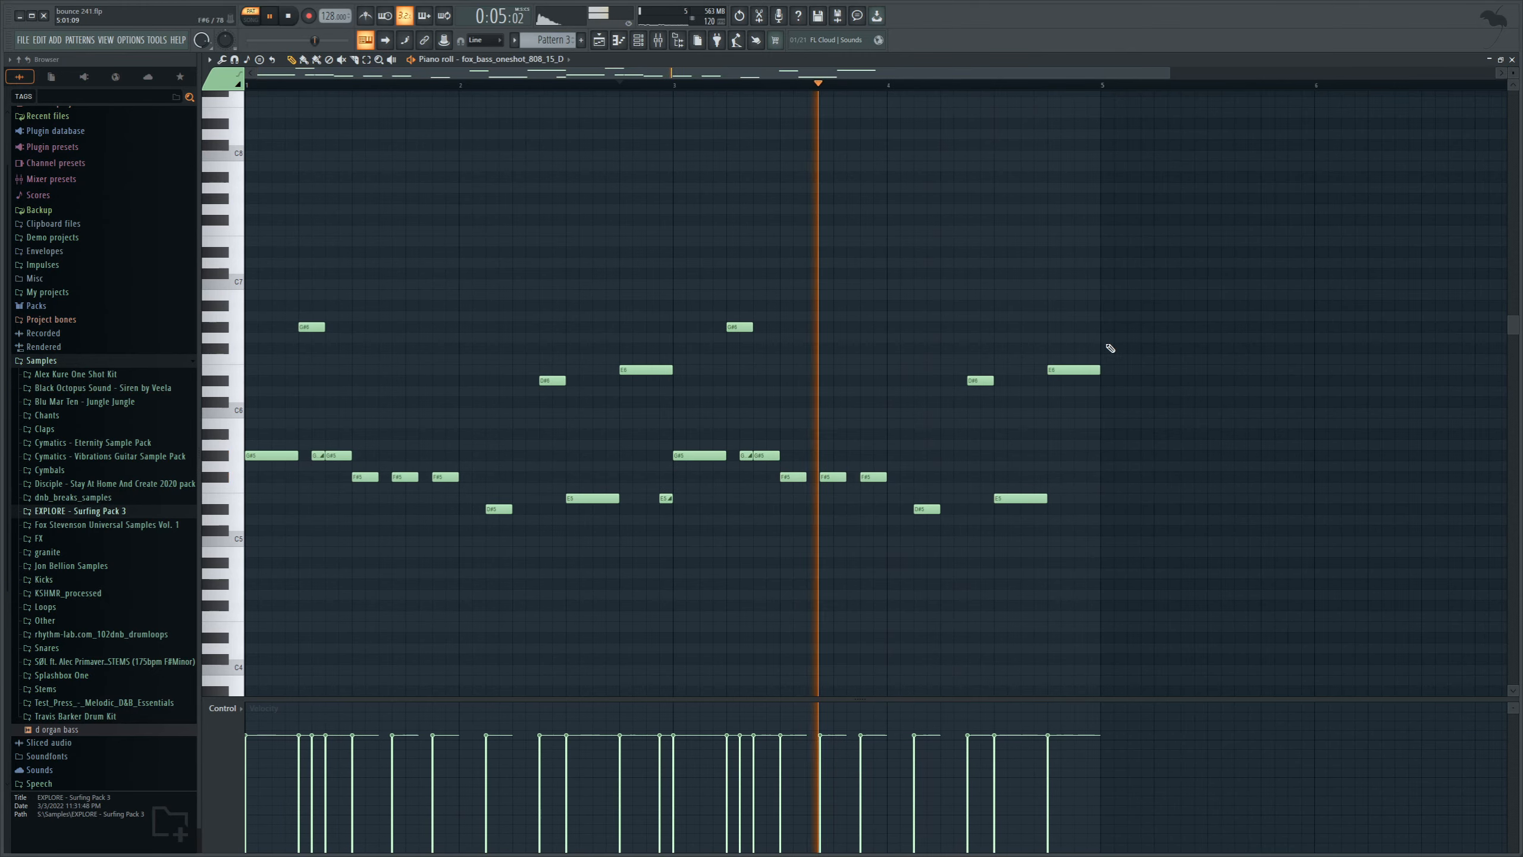
left_click(1090, 499)
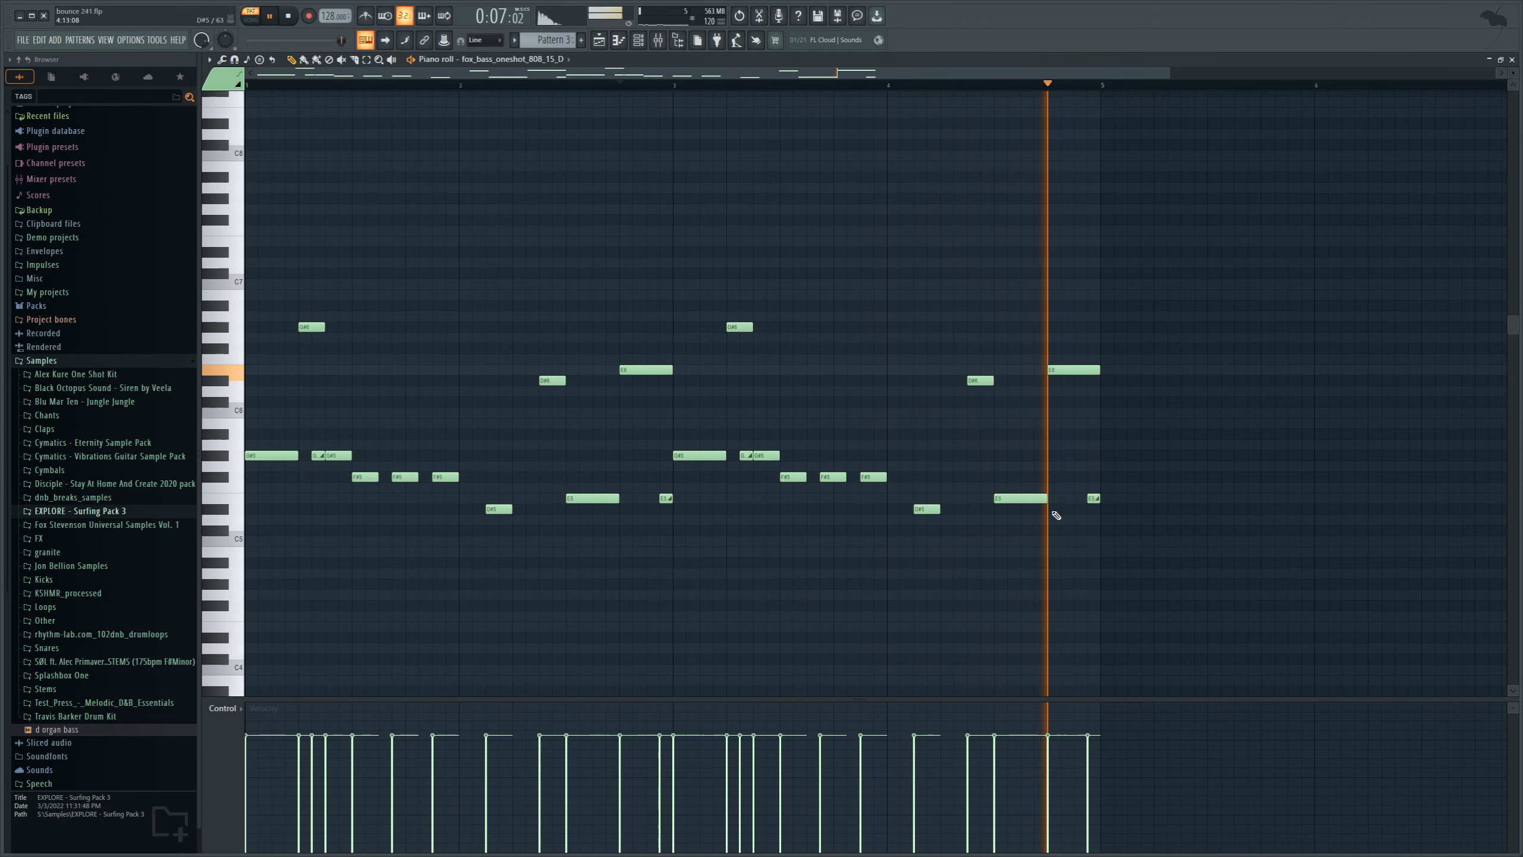
key("space")
Step: Replace the Pattern 1 clip on playlist Track 3 with Pattern 2 and play it together with Pattern 3
left_click(635, 85)
left_click(598, 40)
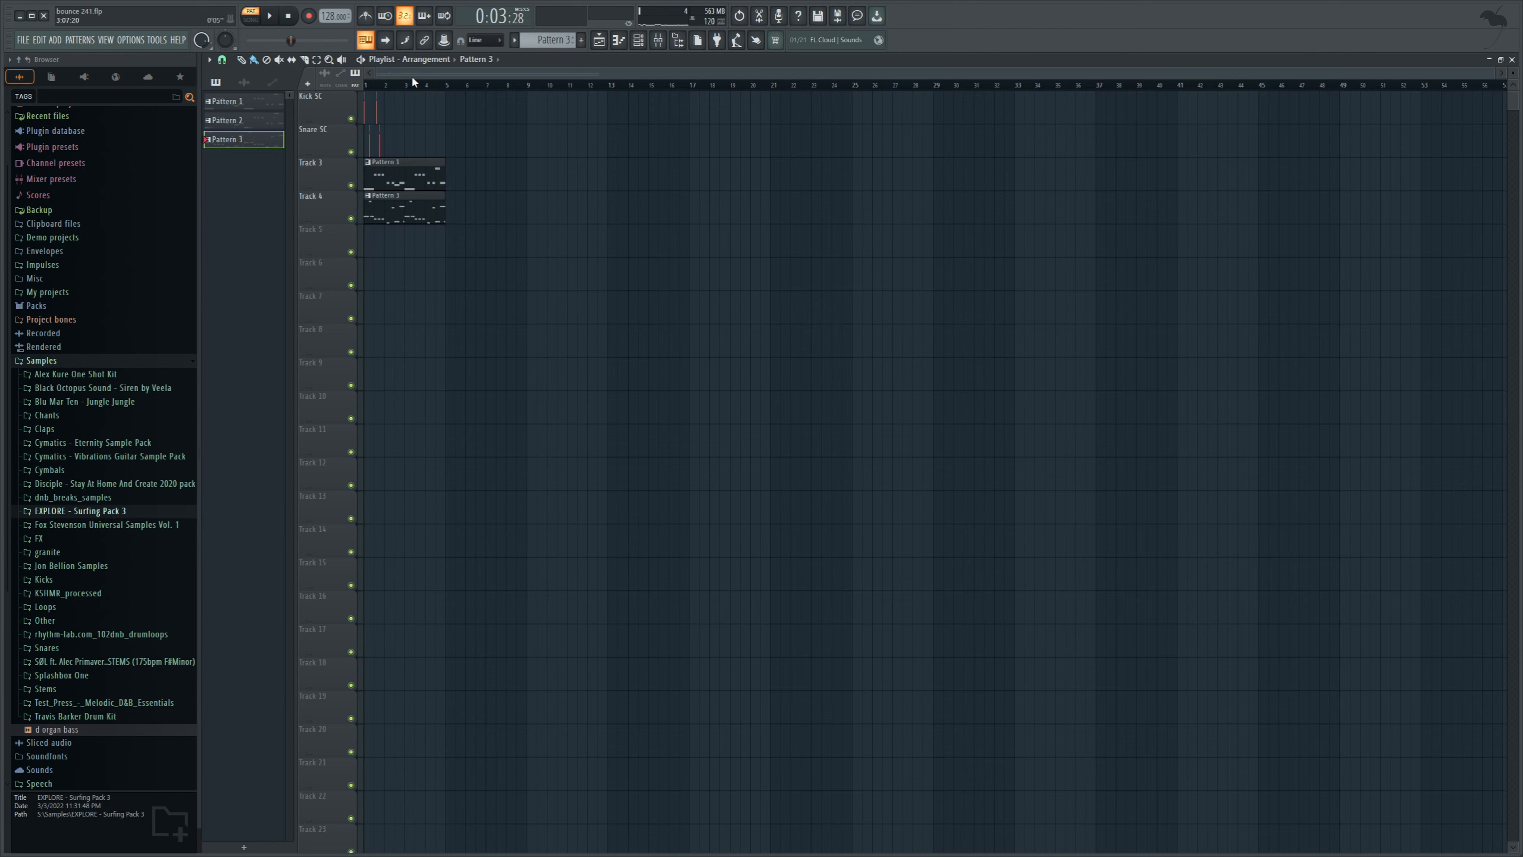
right_click(424, 176)
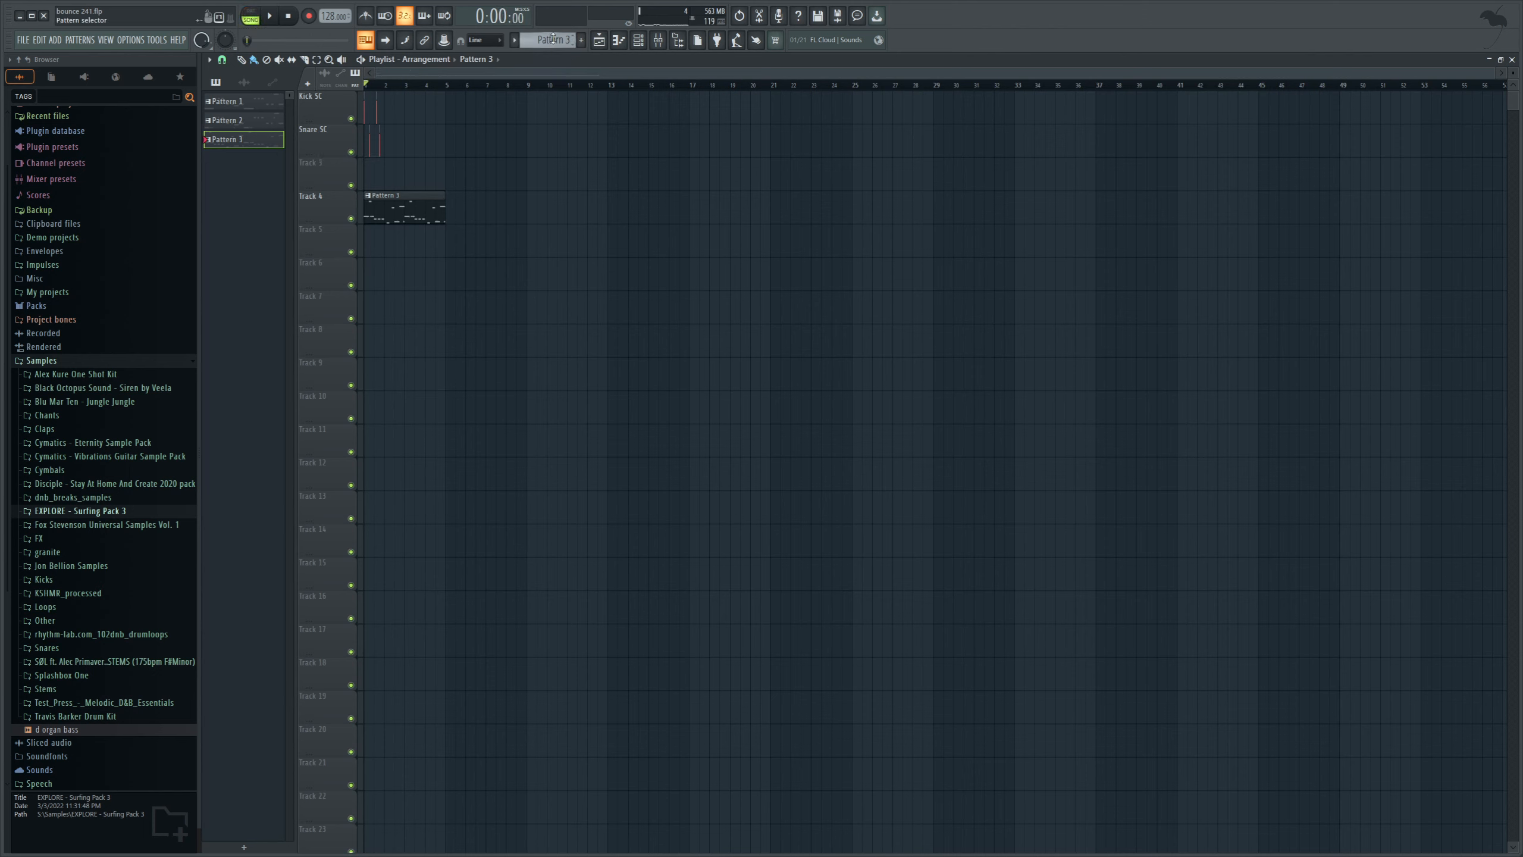
scroll(553, 38, "down", 1)
left_click(389, 181)
key("space")
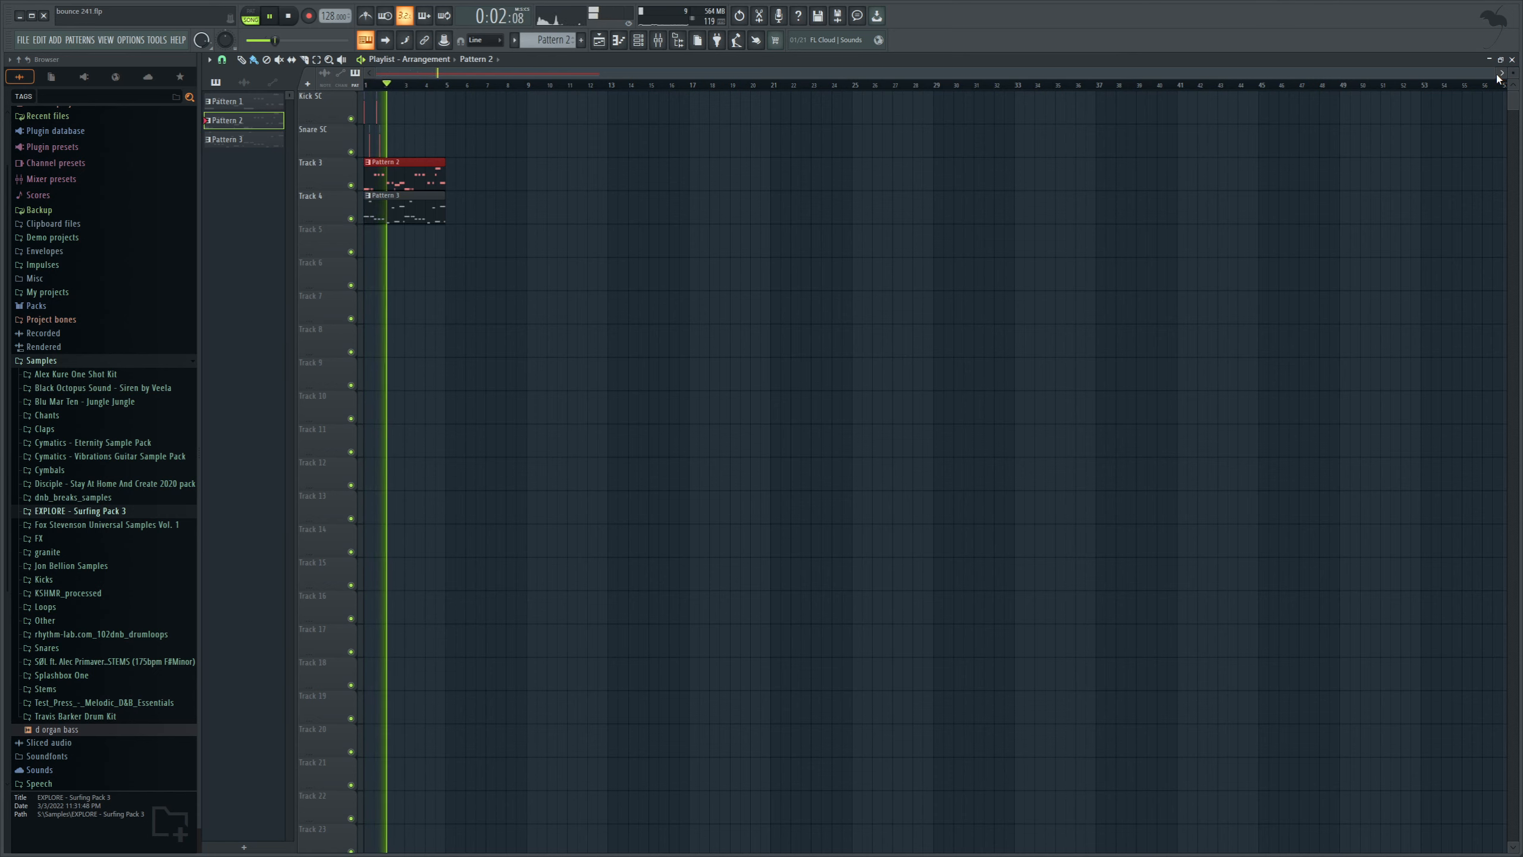
key("space")
Step: In the mixer, route Insert 3 and Insert 4 into Insert 5 and link Kick SC to Insert 5 as a sidechain
left_click_drag(1492, 73, 590, 70)
left_click(659, 42)
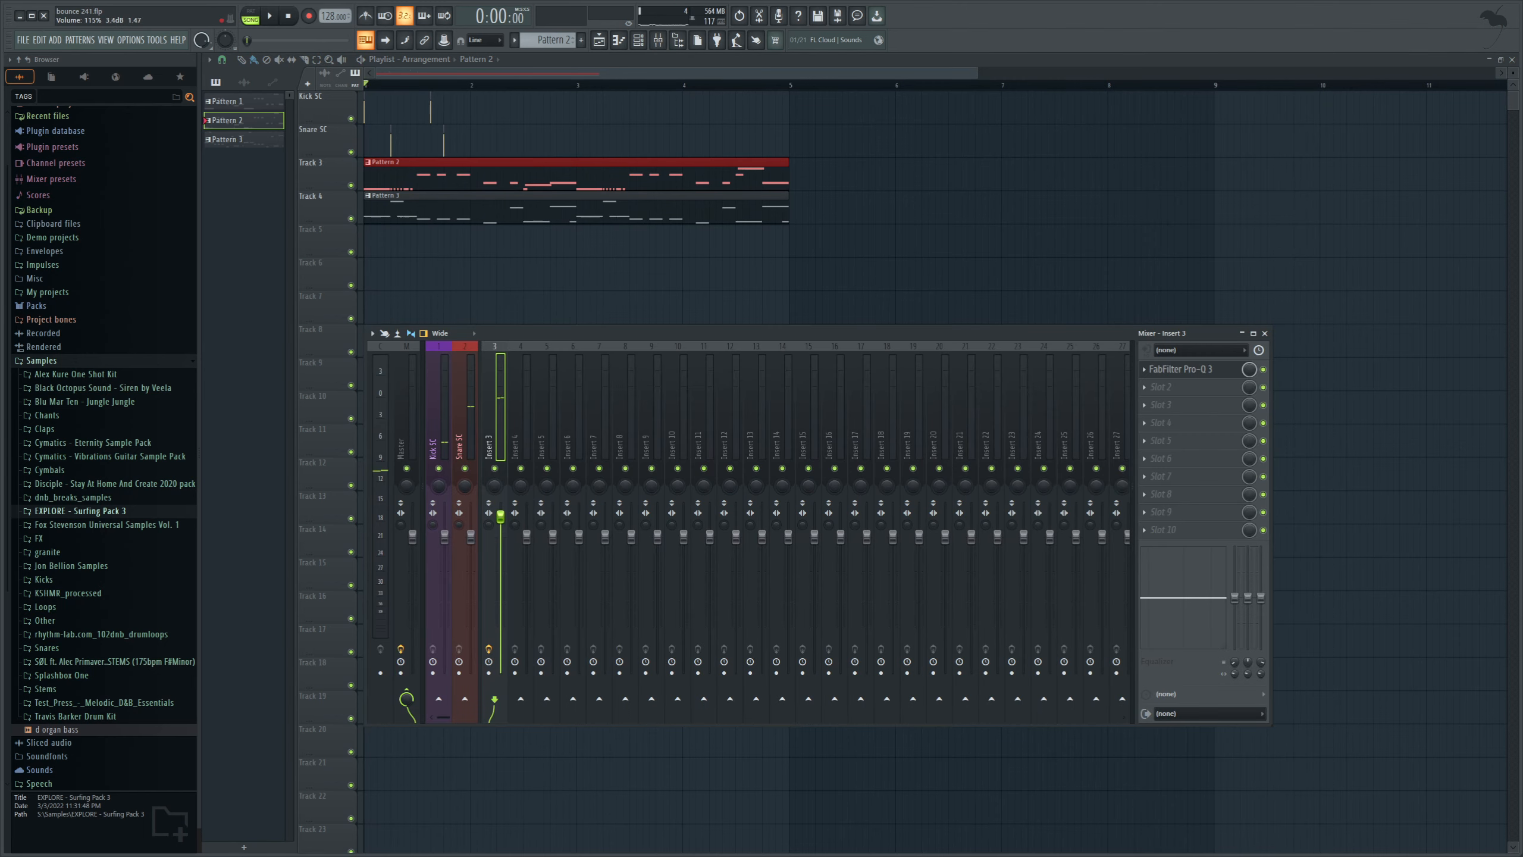
right_click(553, 698)
left_click(580, 713)
left_click(525, 433)
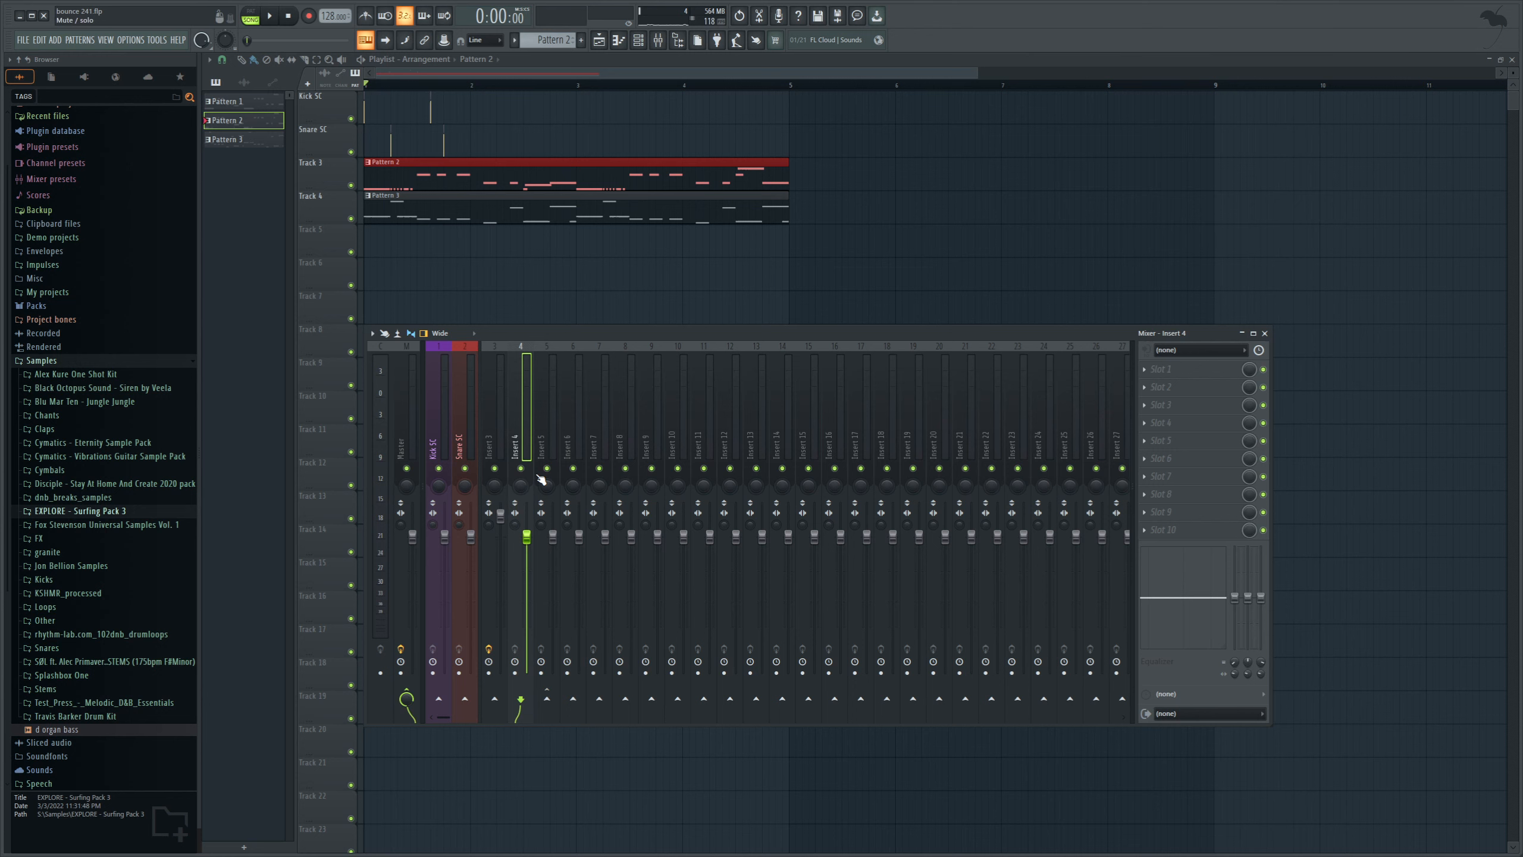
left_click(546, 698, "ctrl")
left_click(447, 447)
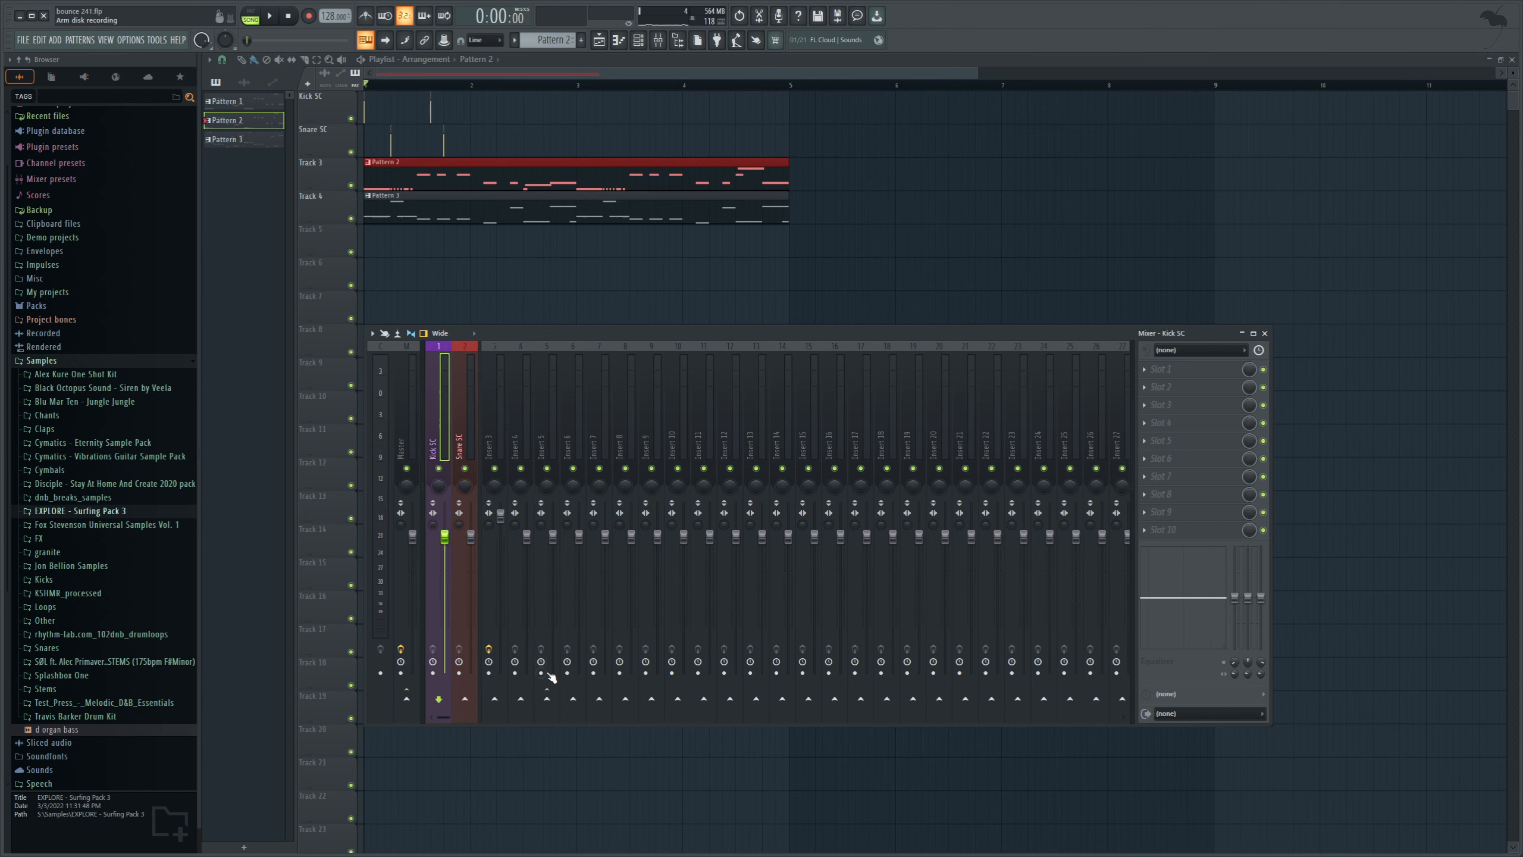
left_click(546, 698)
Step: Load FabFilter Pro-MB on Insert 5 and visit its processing connections for the Stereo Side Chain input
left_click(542, 444)
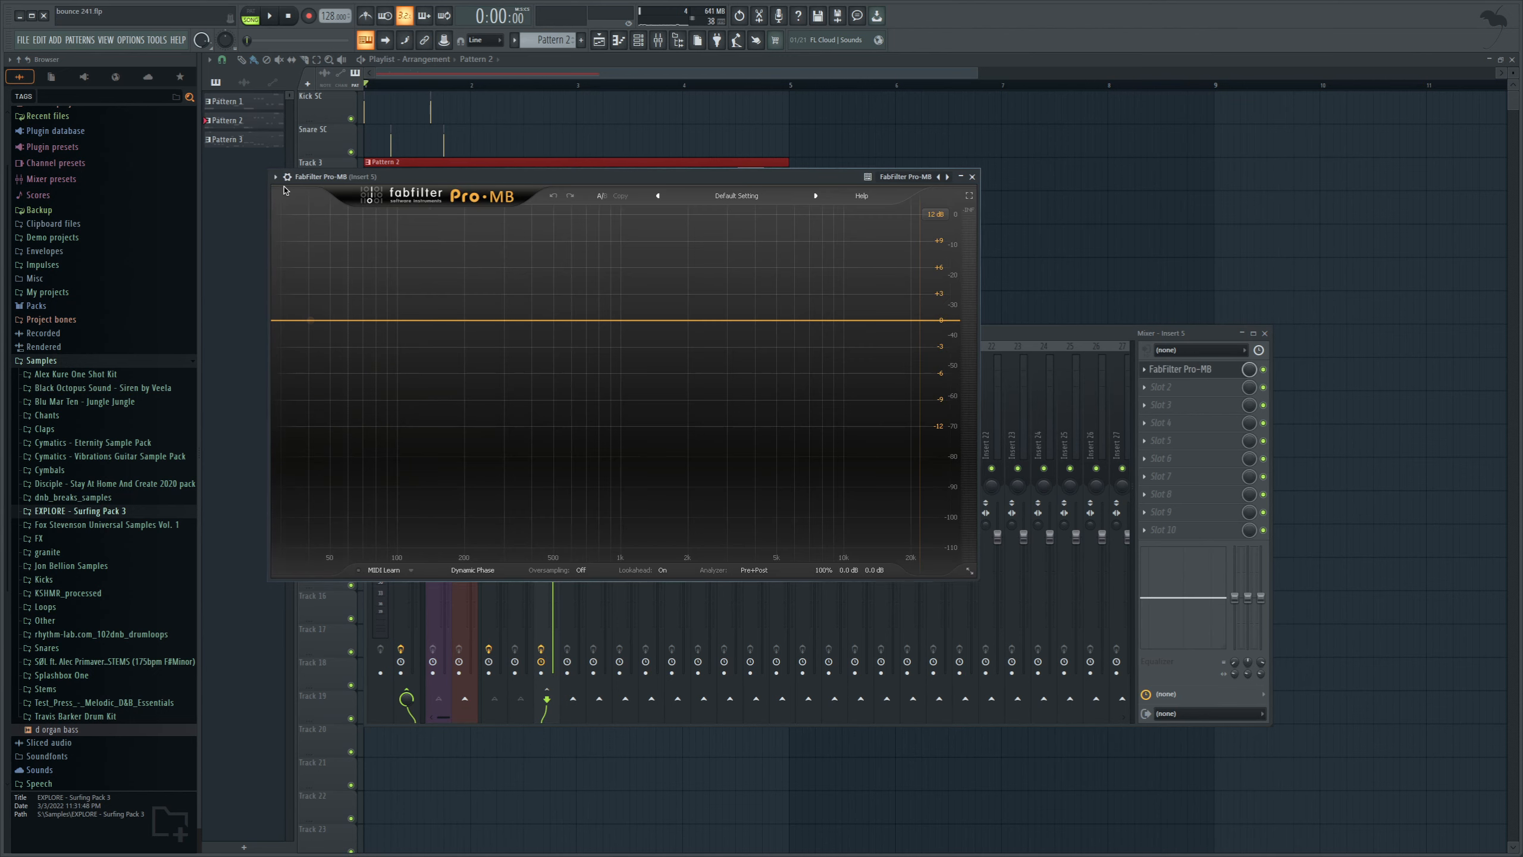
left_click(307, 199)
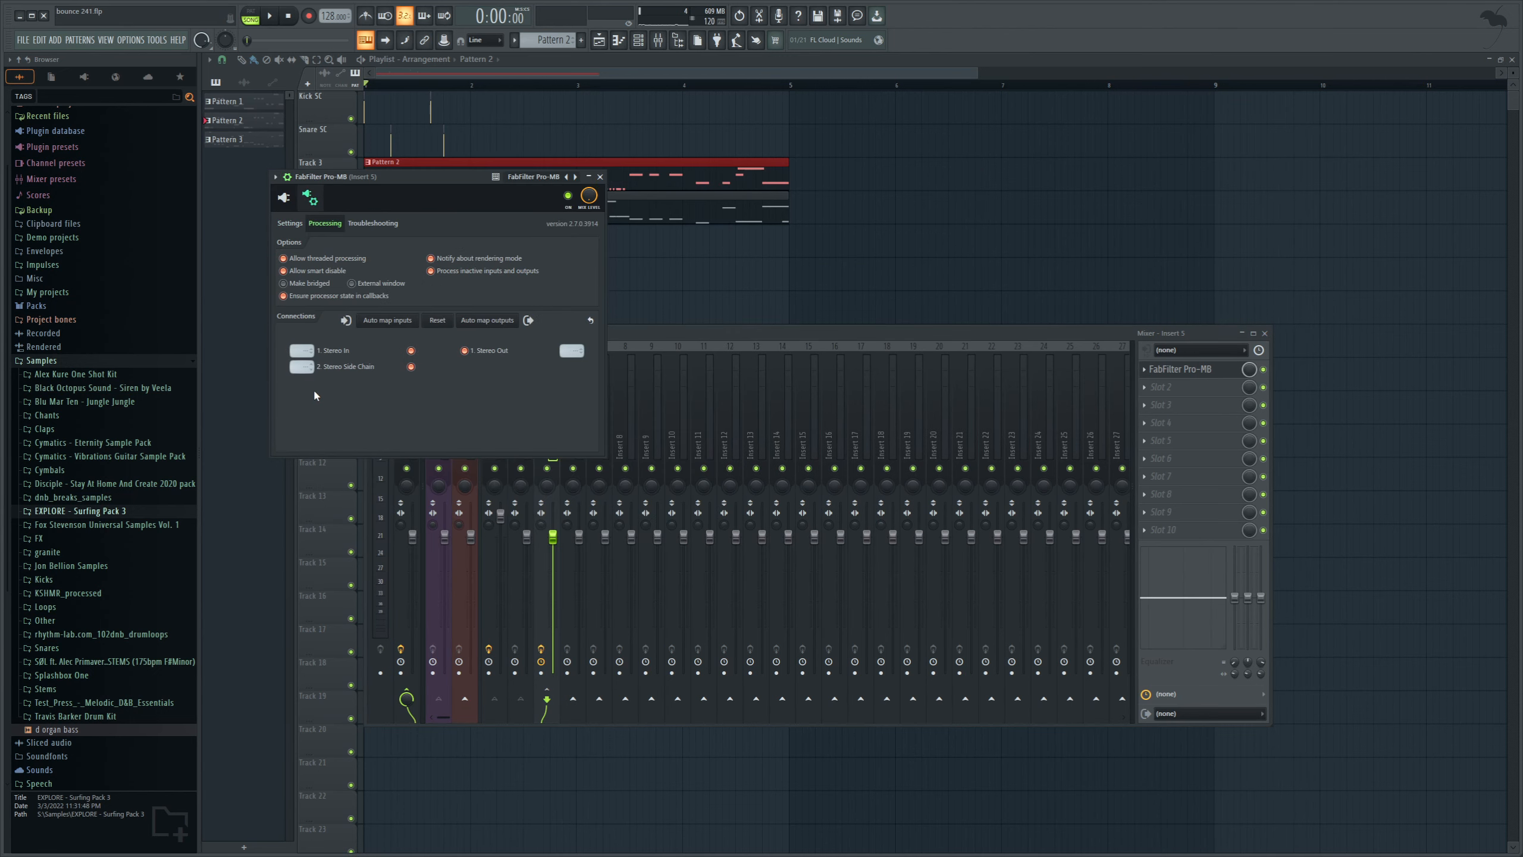
left_click(310, 198)
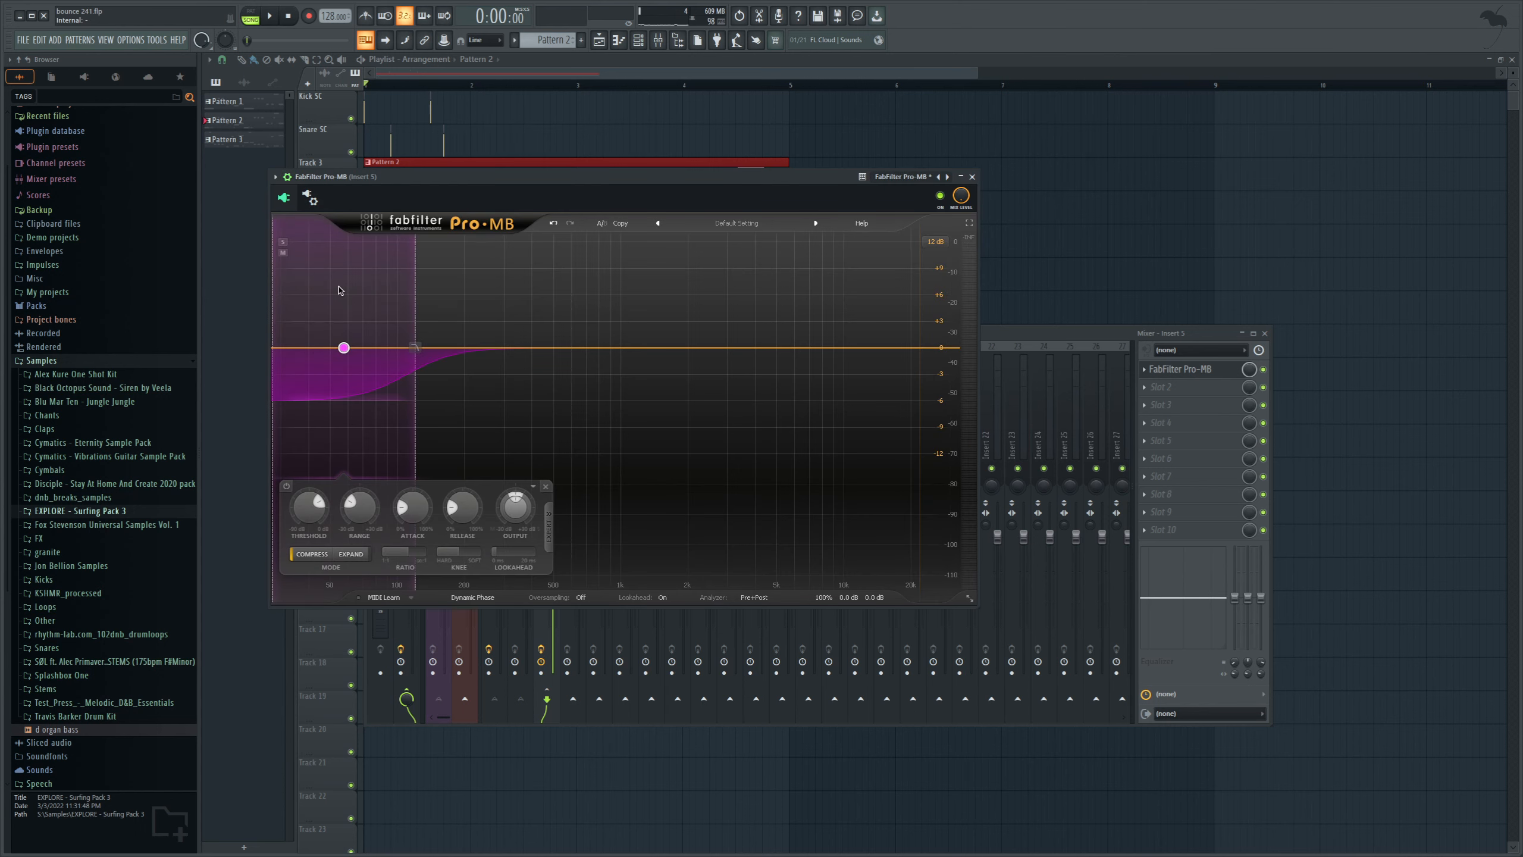
Step: Set Pro-MB's low band to end near 150 Hz, with a free external side chain and minimum attack, range and threshold
left_click_drag(415, 327, 437, 336)
left_click(549, 525)
left_click(591, 493)
left_click(592, 508)
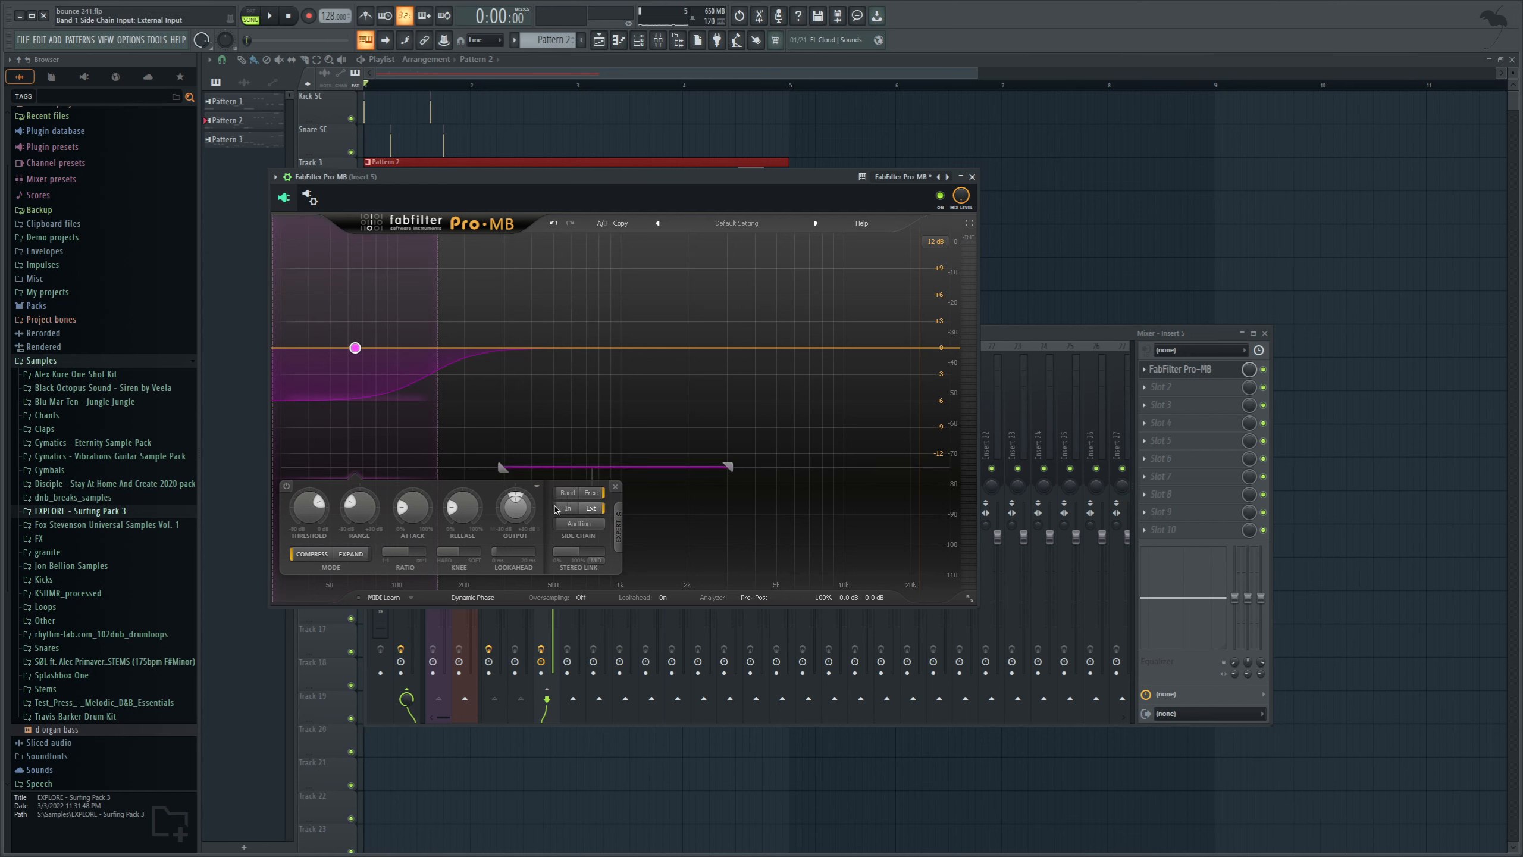
left_click_drag(412, 509, 407, 555)
left_click_drag(360, 509, 354, 578)
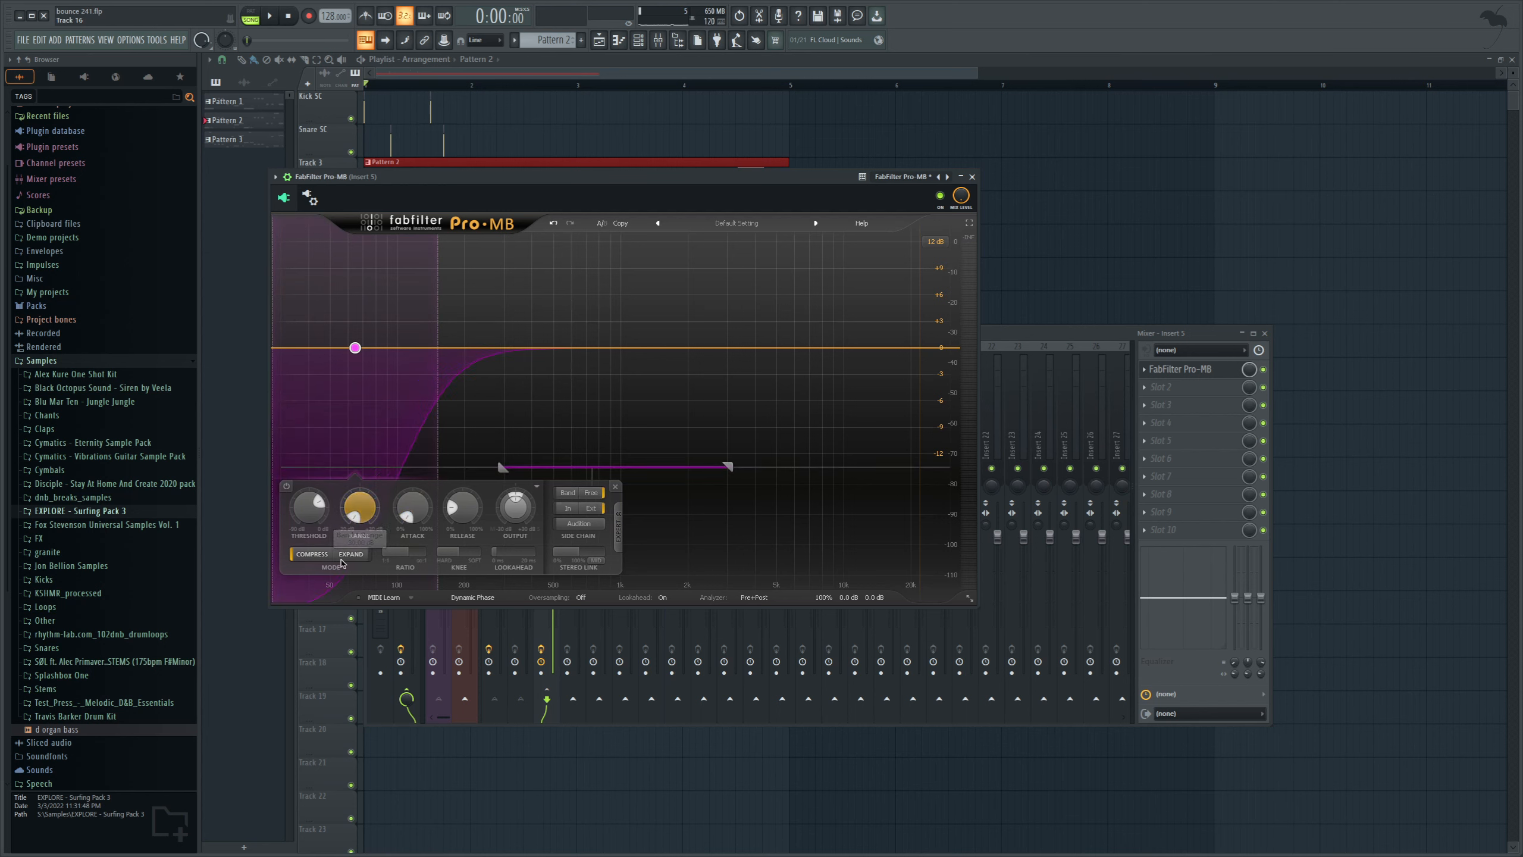
left_click_drag(307, 508, 293, 636)
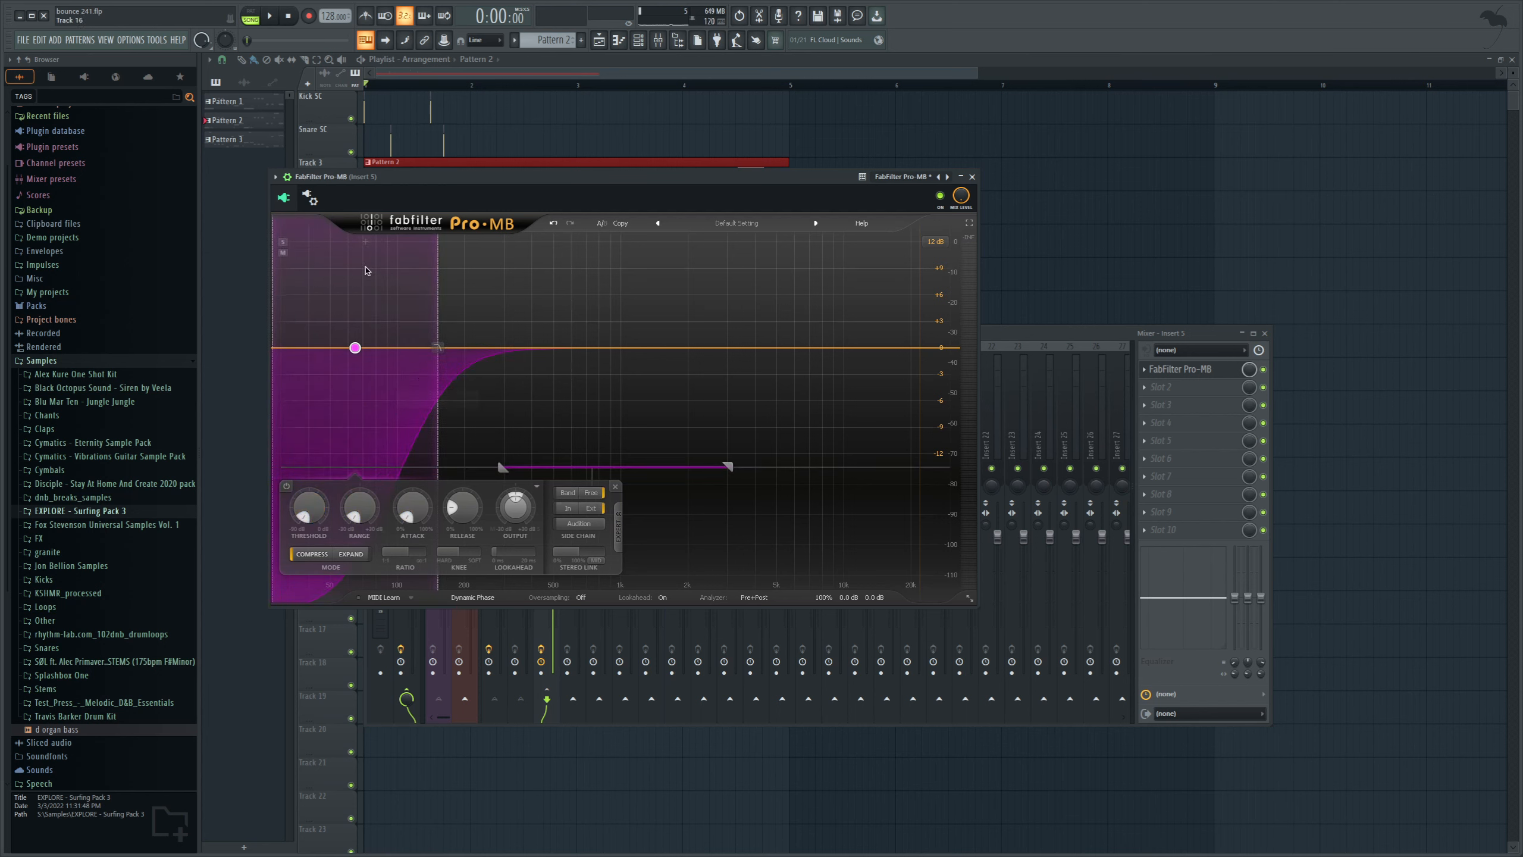
Step: Add a second Pro-MB band above the low one, with a free external side chain and minimum attack, range and threshold
left_click(697, 347)
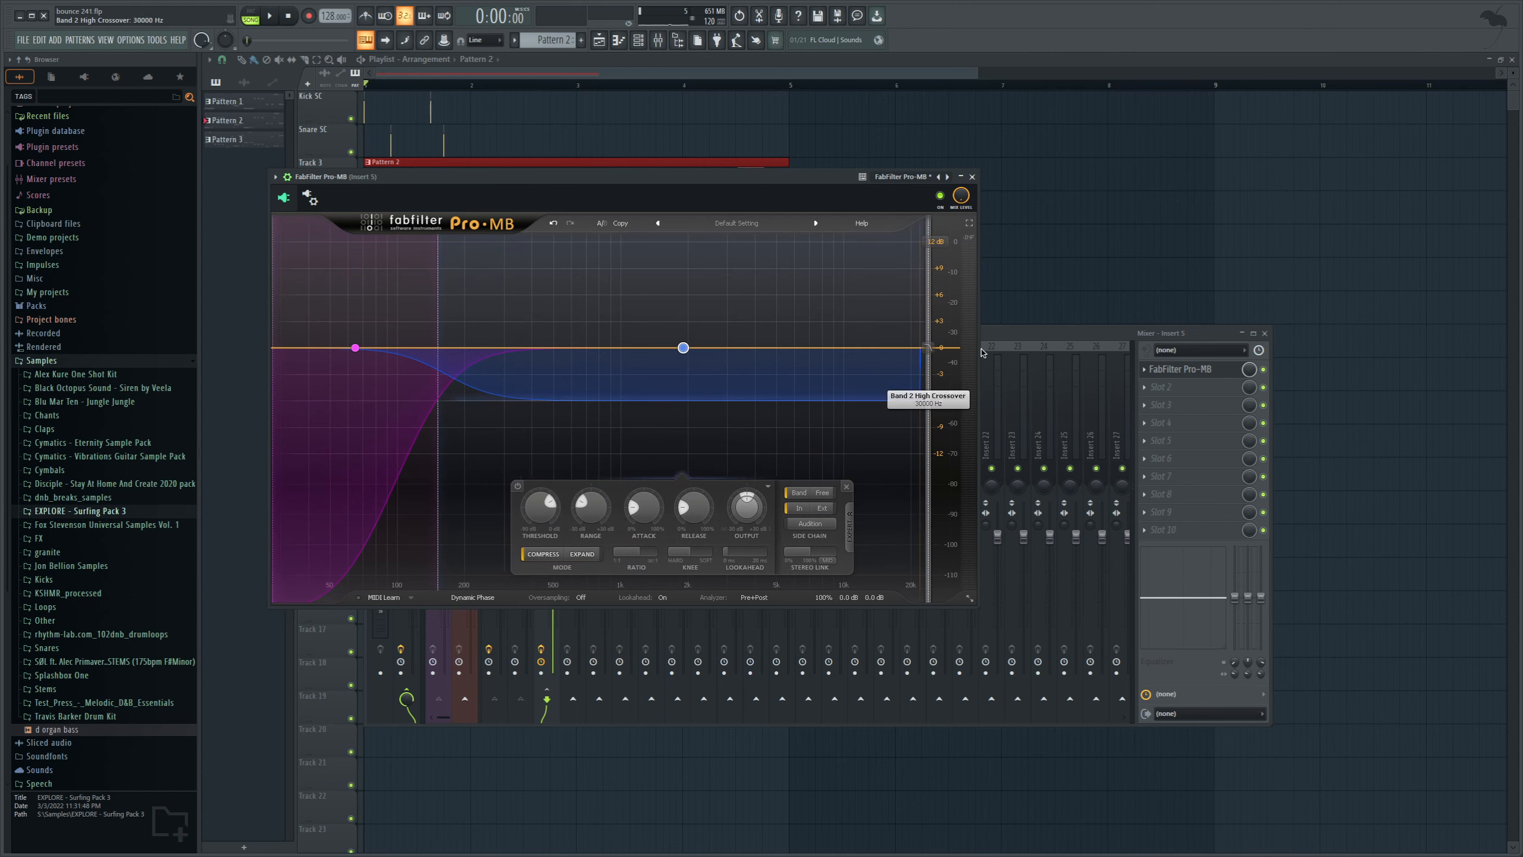
left_click_drag(665, 509, 662, 561)
left_click_drag(606, 507, 603, 576)
left_click_drag(556, 507, 551, 578)
Step: Place Kick SC clips on every beat of the four bars in the playlist and play the sidechained arrangement
left_click(477, 88)
left_click_drag(448, 103, 421, 108)
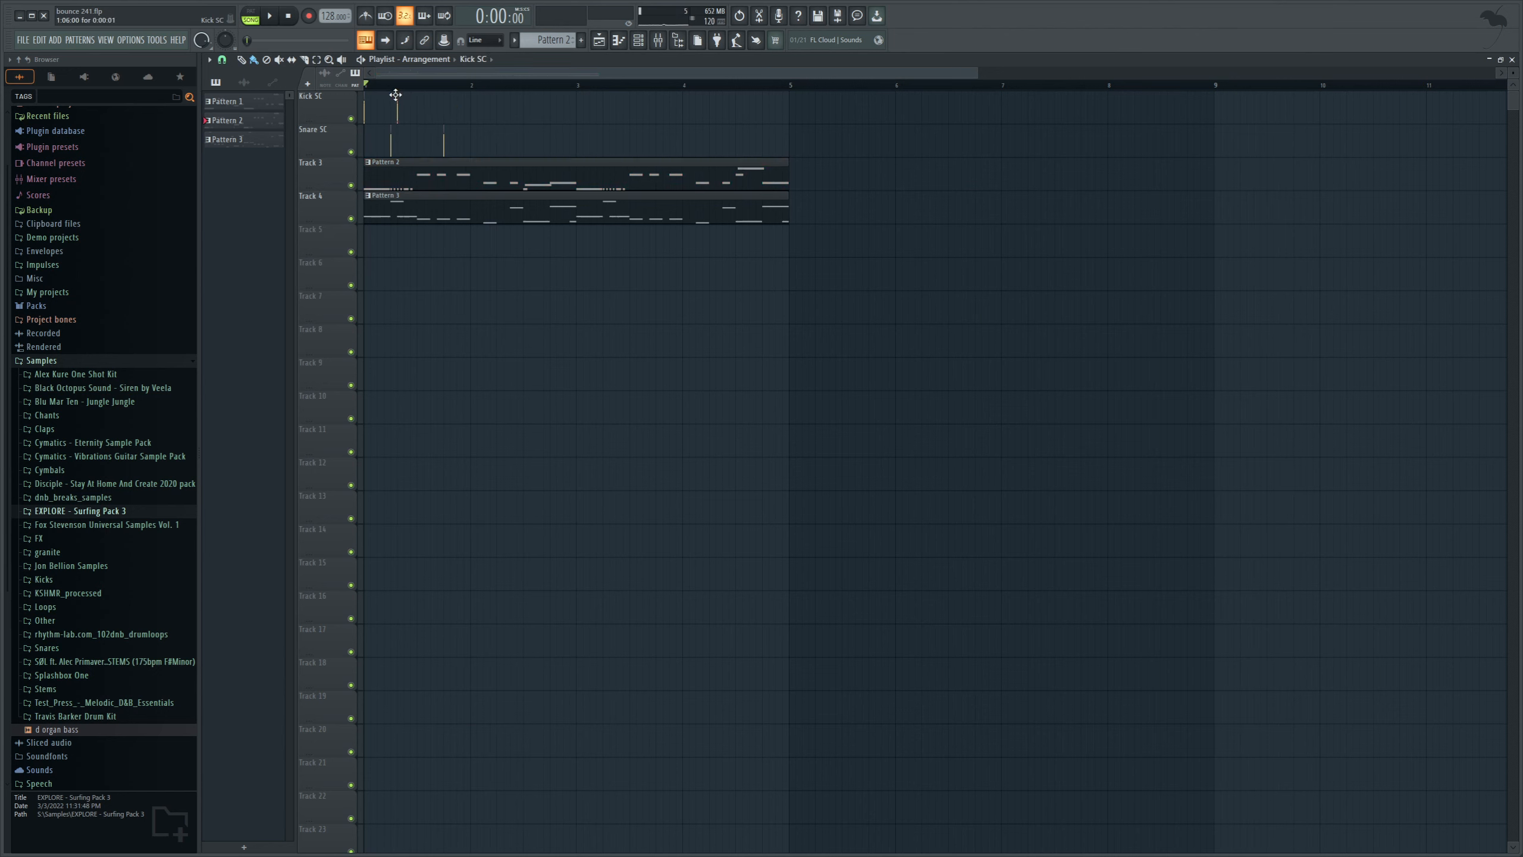
left_click_drag(395, 95, 392, 96)
left_click(421, 102)
left_click(447, 95)
left_click(420, 88)
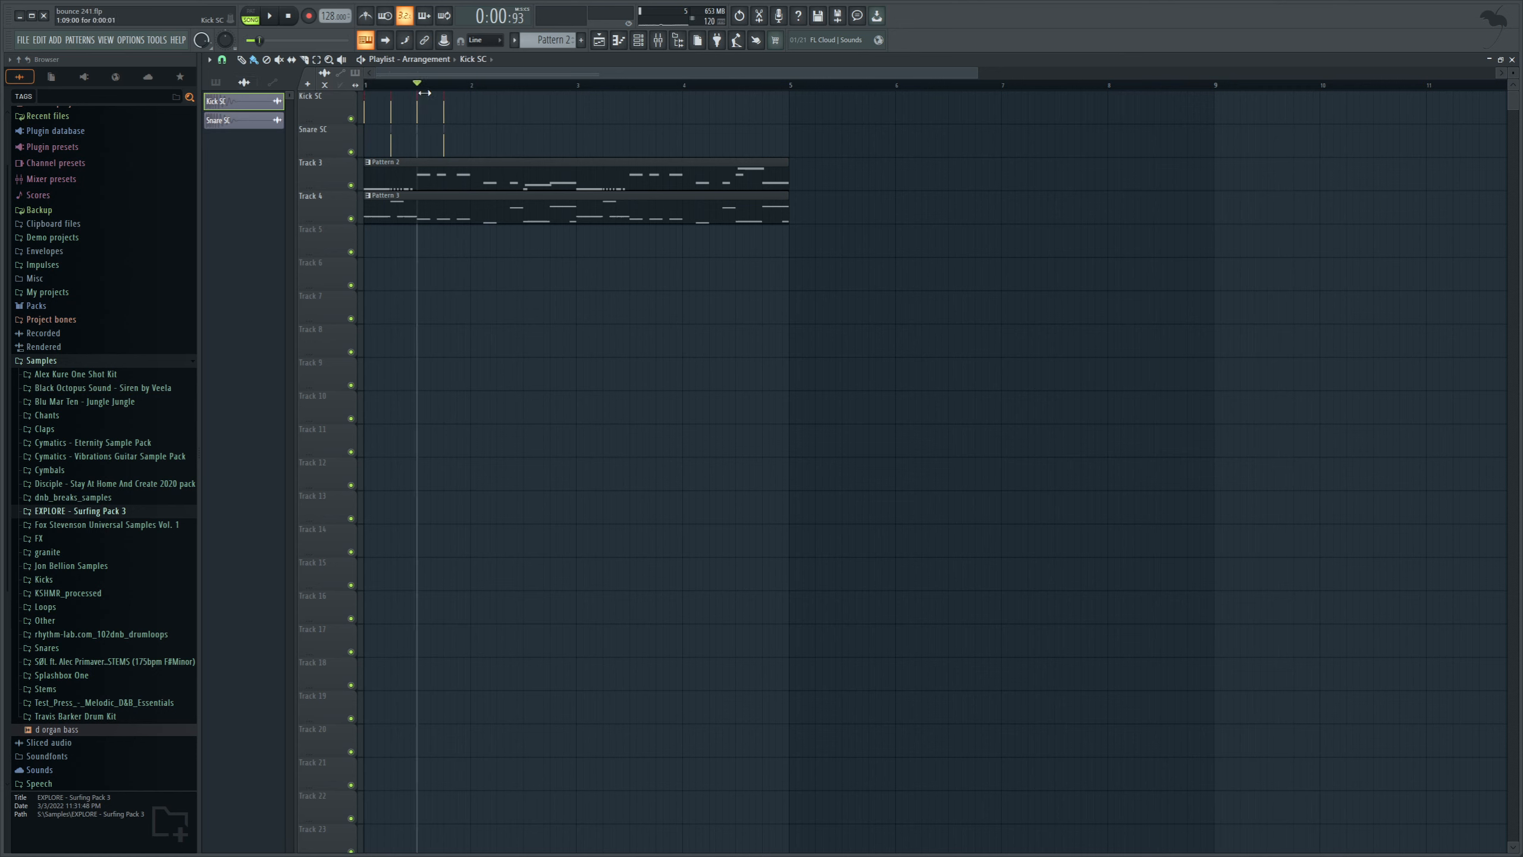
left_click(474, 85)
key("space")
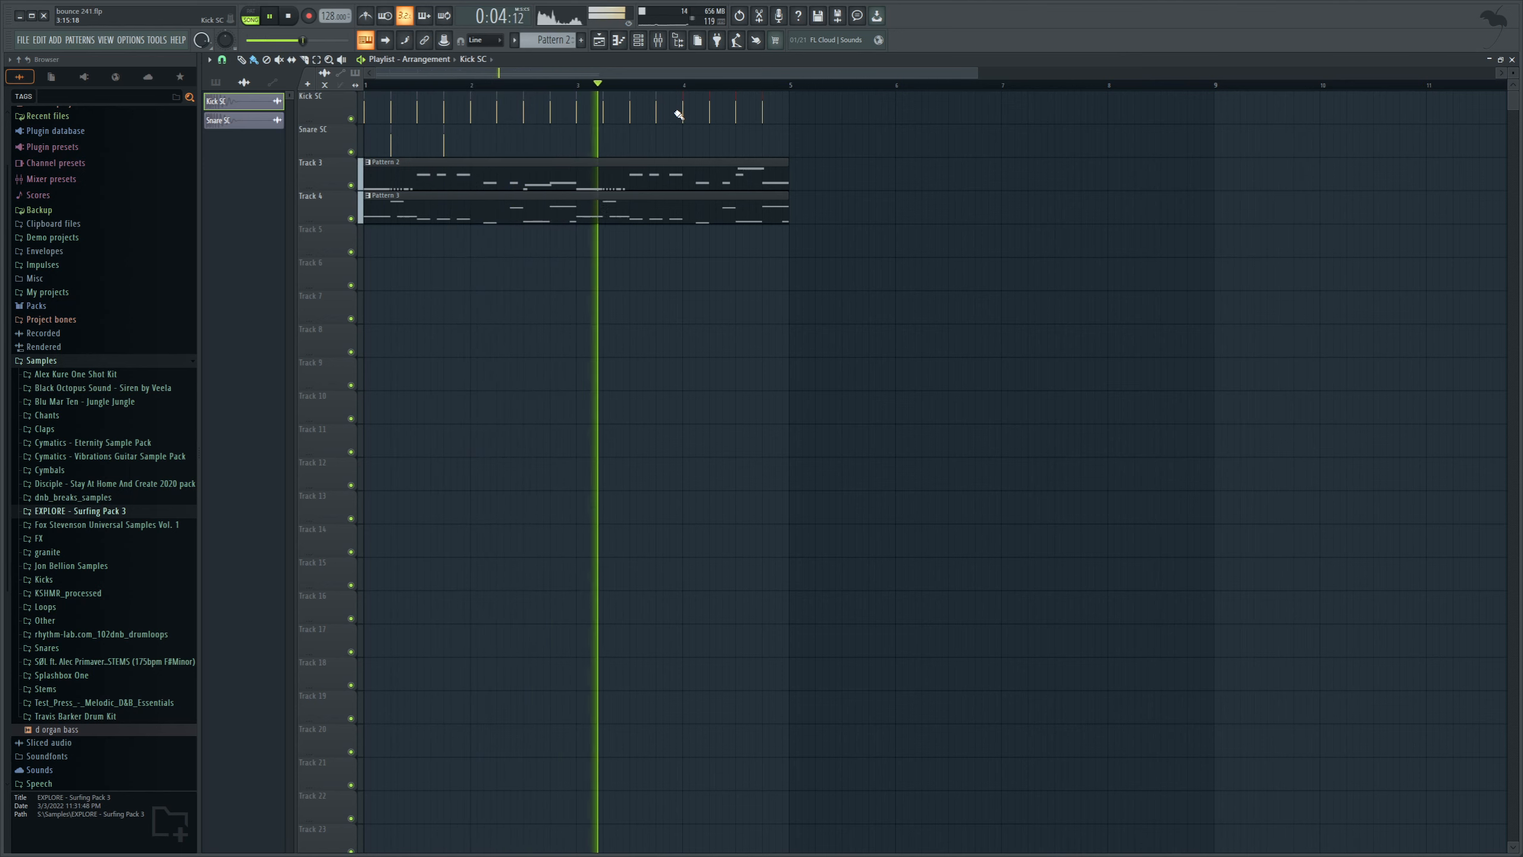
key("space")
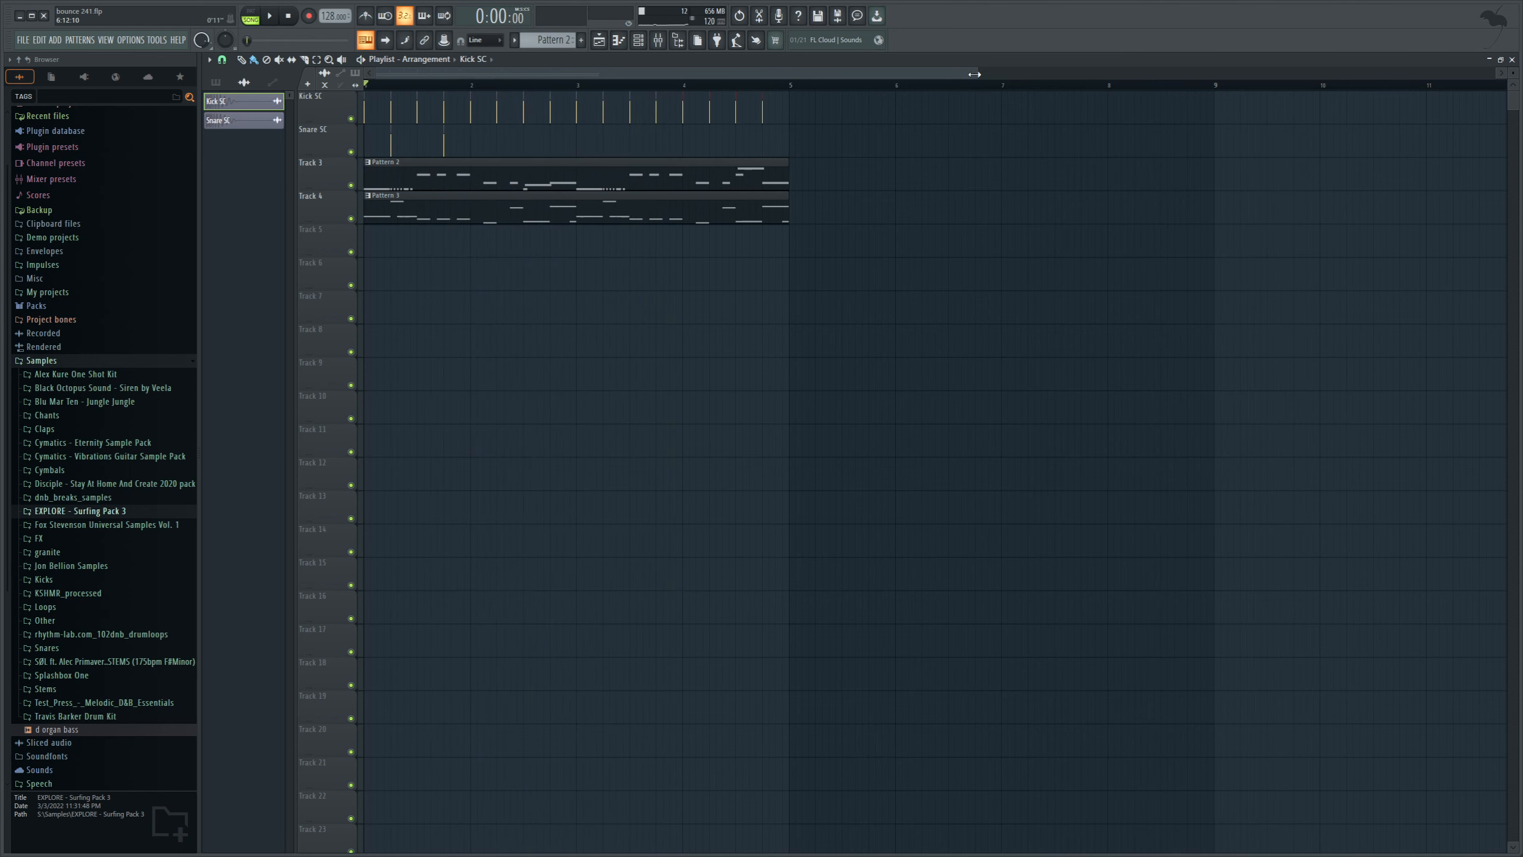
Step: Reopen Pro-MB on Insert 5 and examine the release settings of both bands
mouse_move(977, 73)
left_mouse_down()
mouse_move(759, 136)
mouse_move(892, 154)
left_mouse_up()
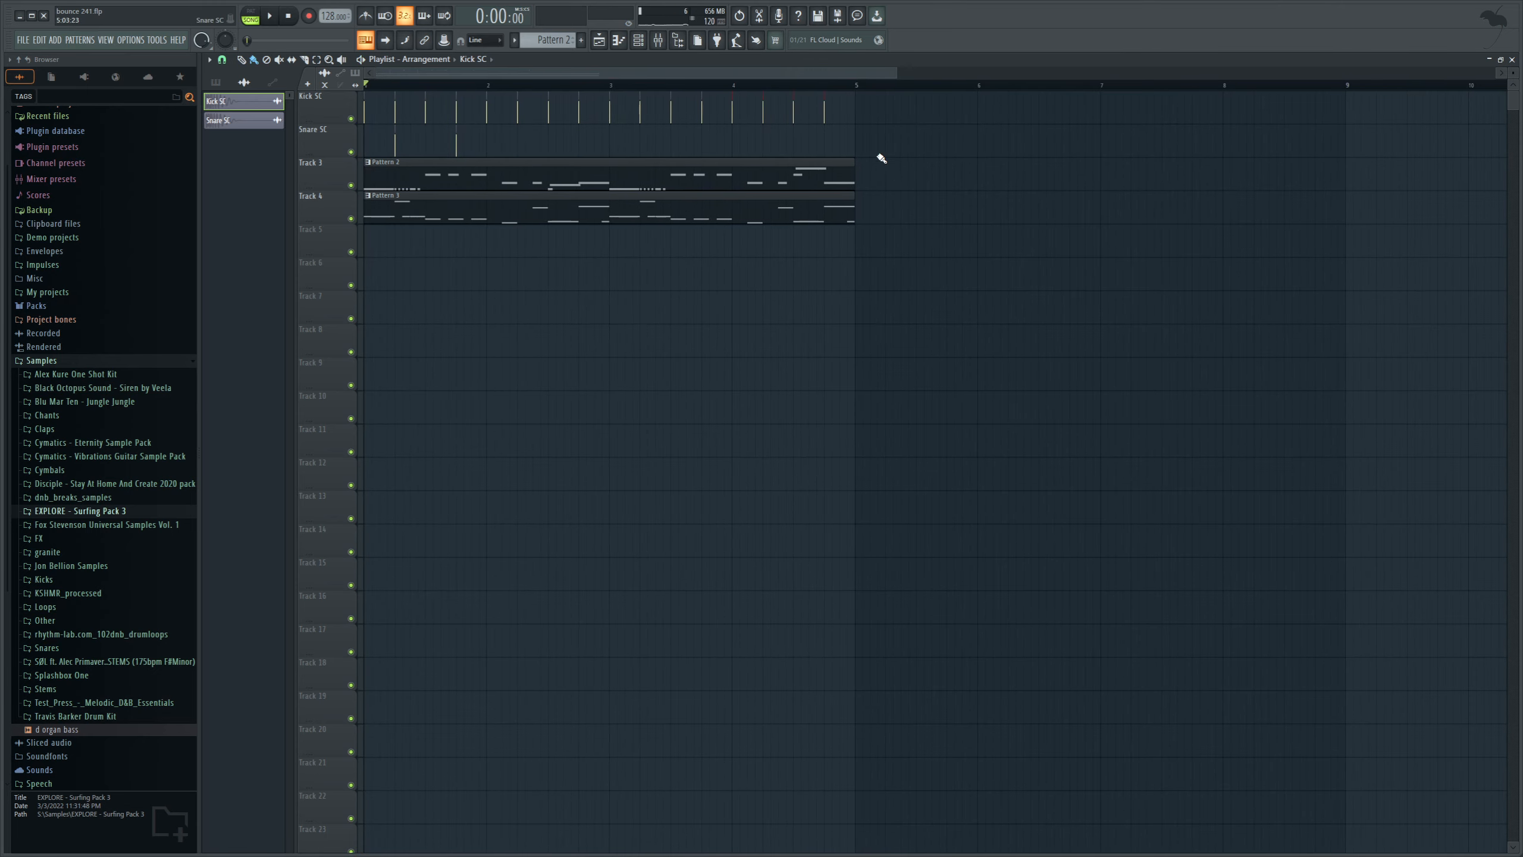
left_click(659, 41)
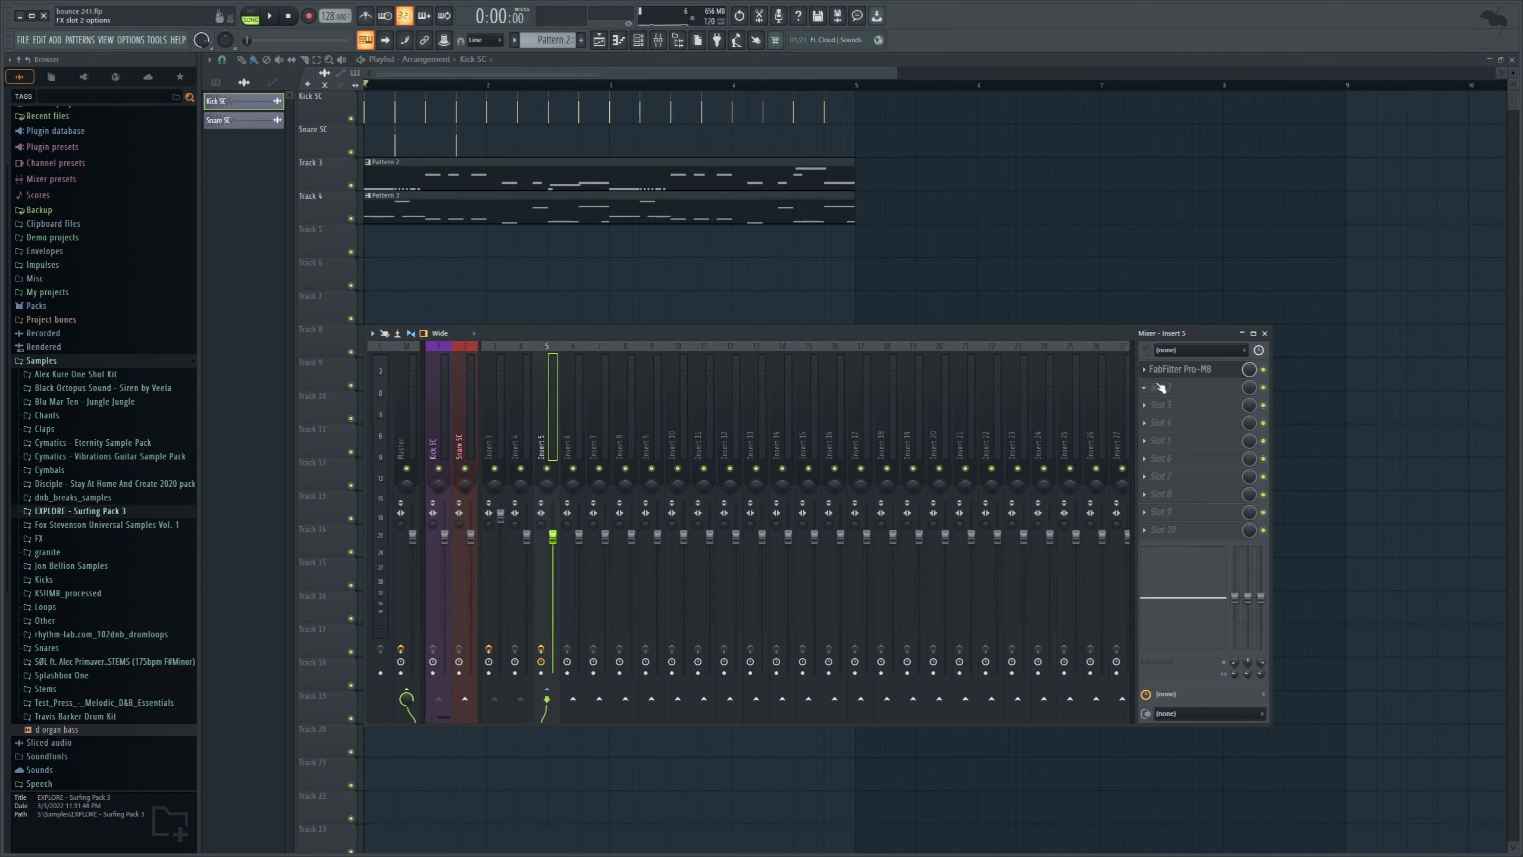
left_click(1182, 370)
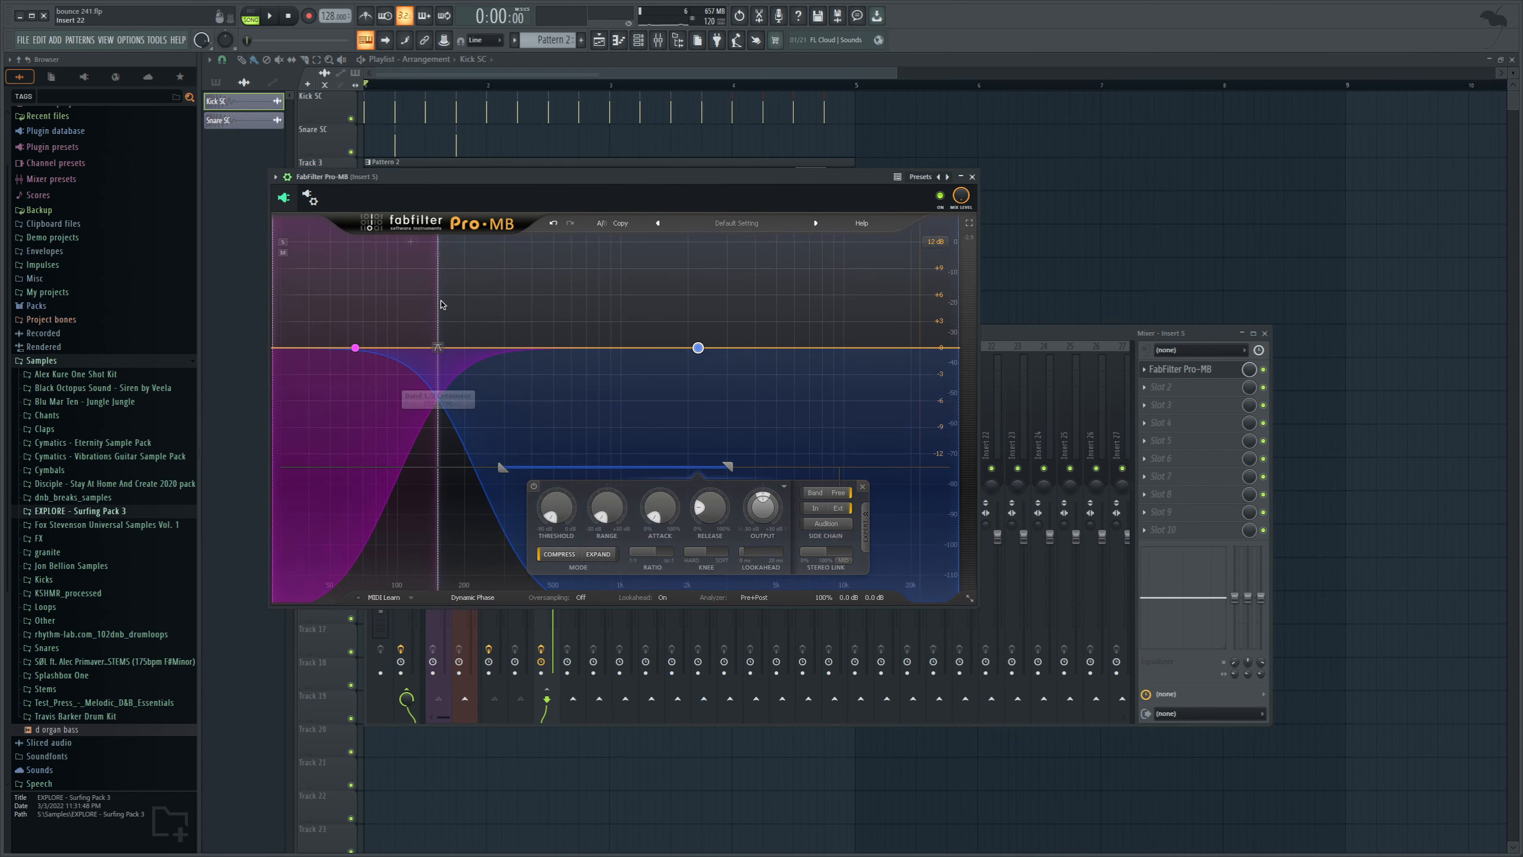
left_click(355, 348)
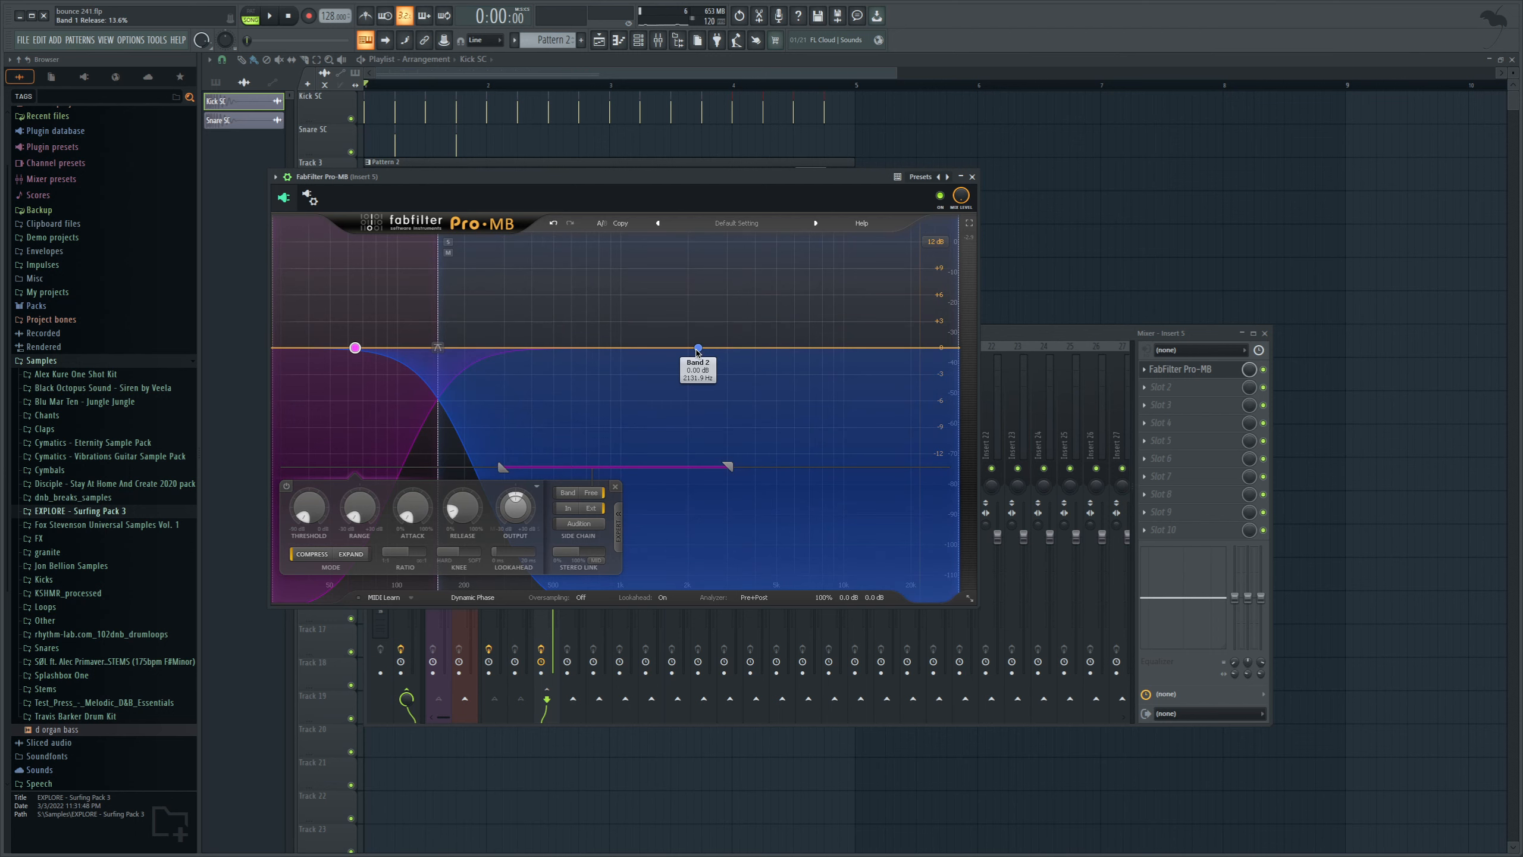
left_click(698, 347)
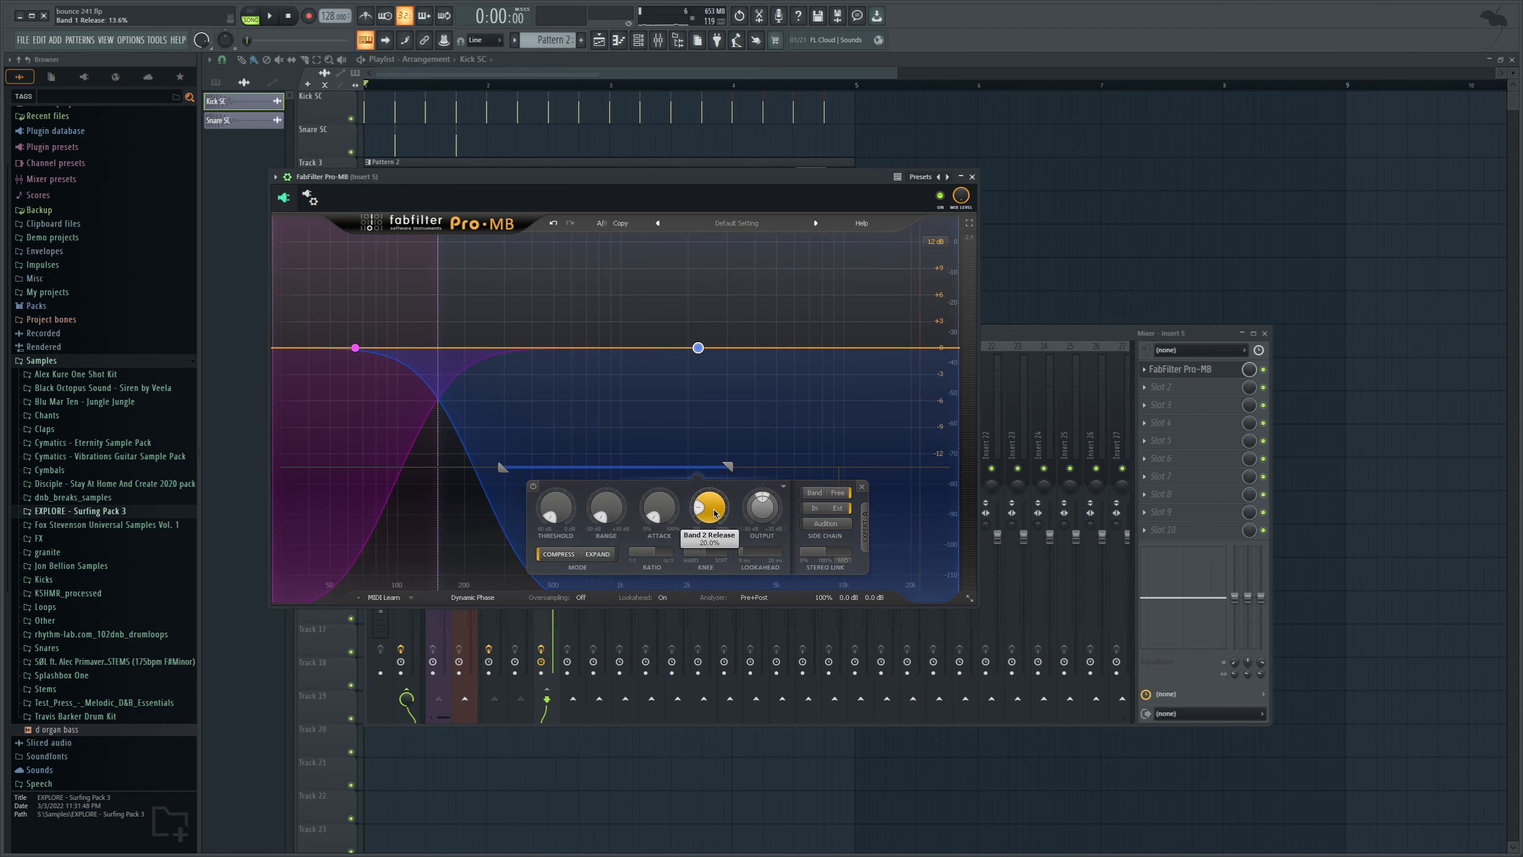
left_click(403, 80)
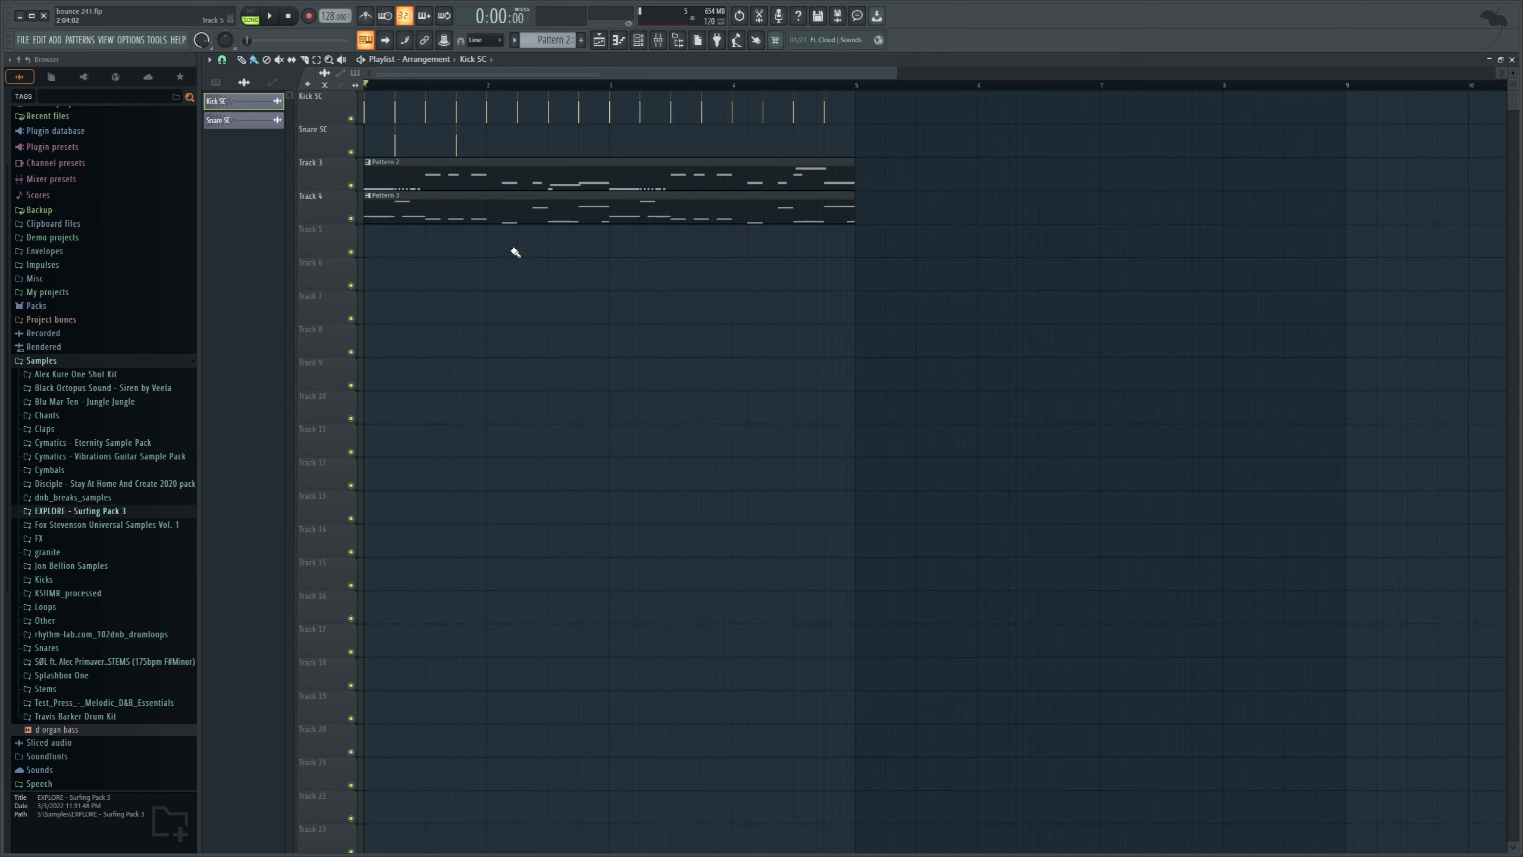
Step: Browse to the kicks folder under drum_oneshots in the Fox Stevenson Universal Samples Vol. 1 pack
left_click(97, 527)
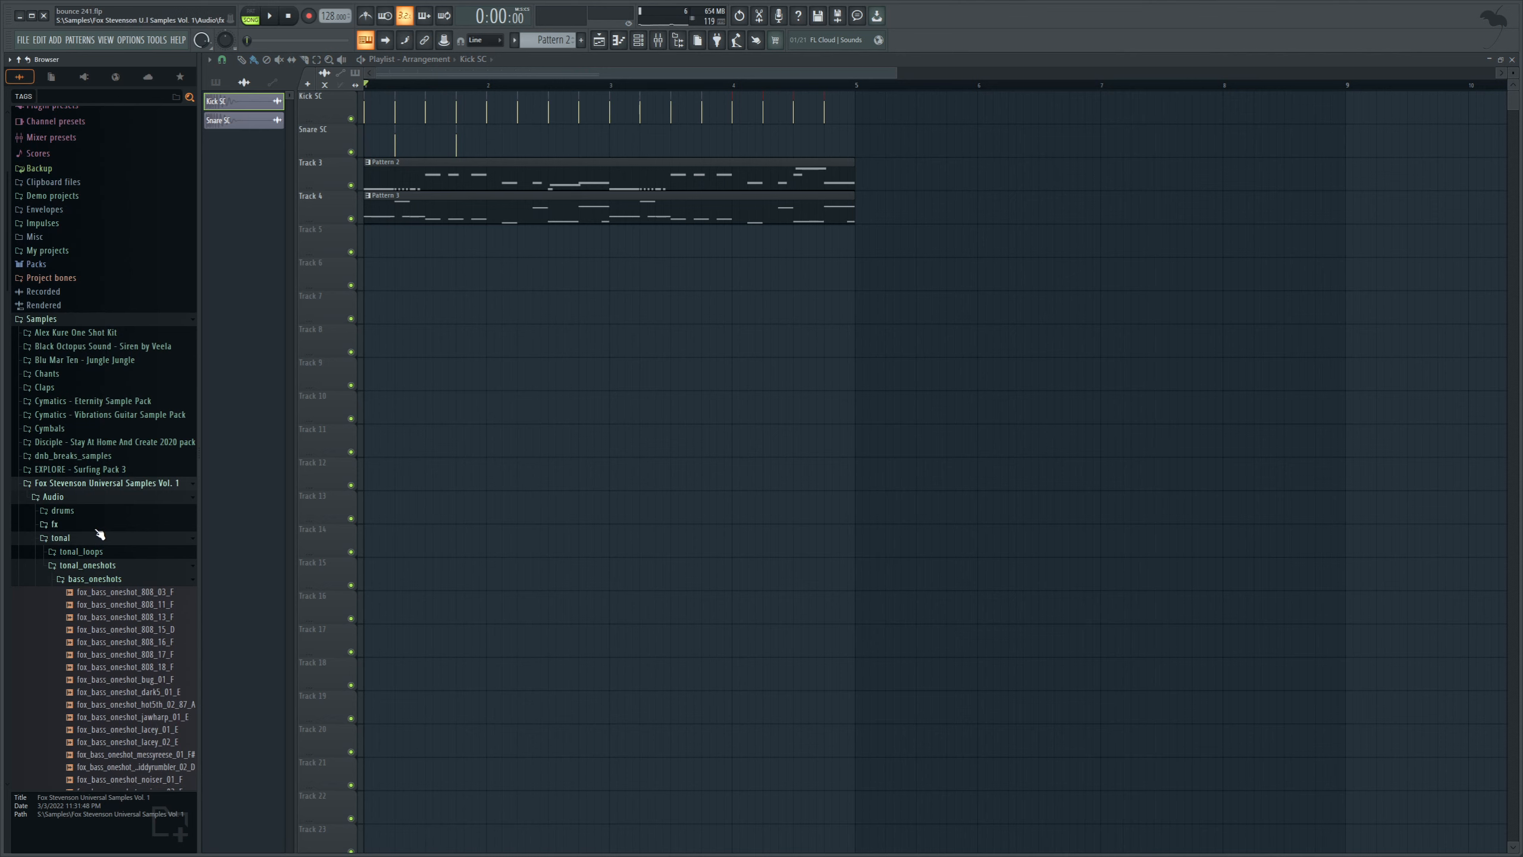
left_click(96, 514)
left_click(96, 538)
left_click(126, 574)
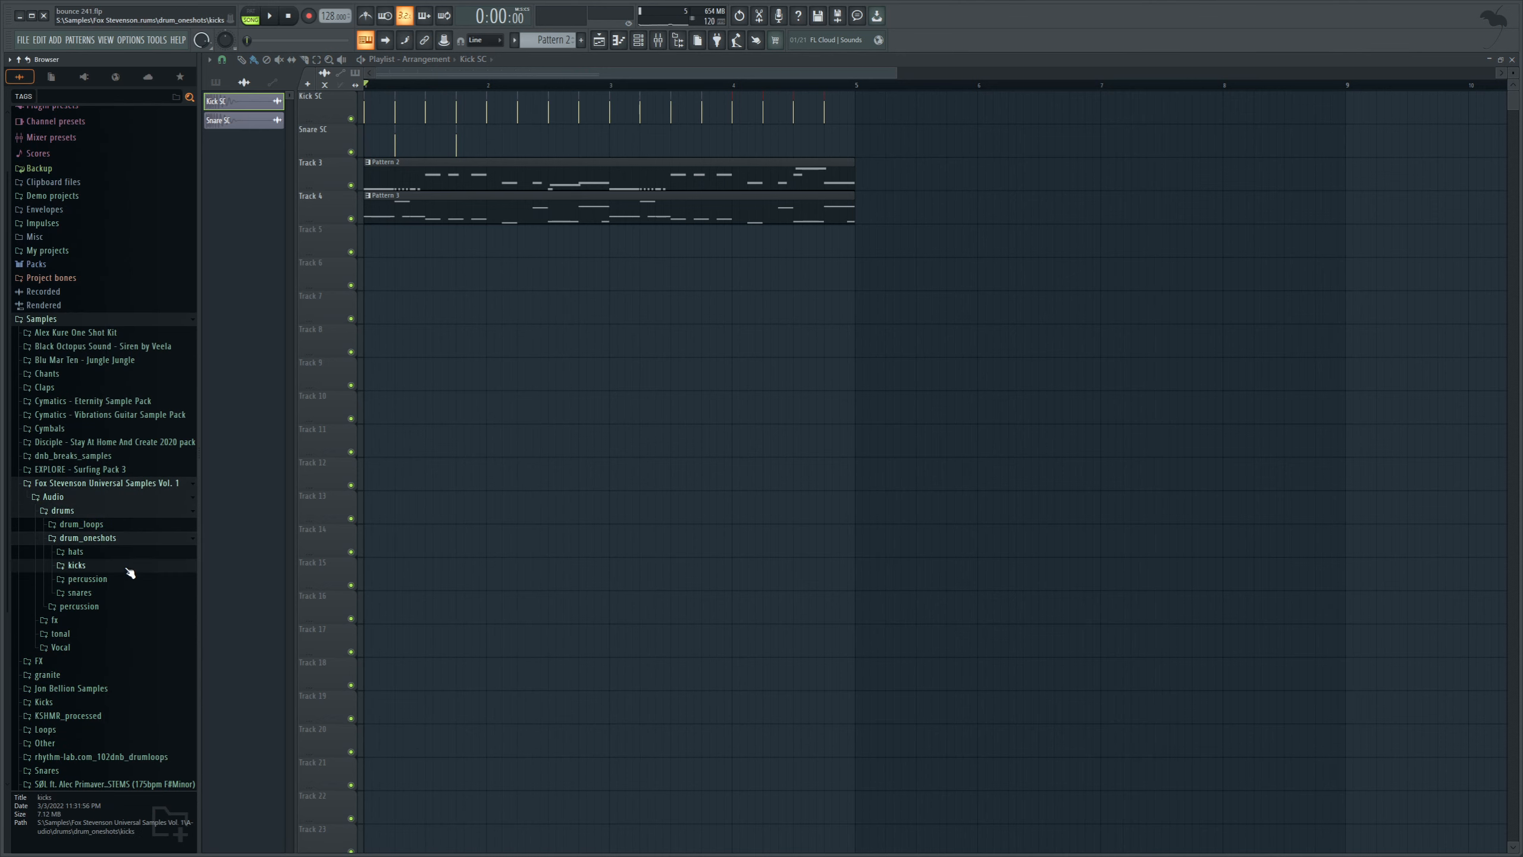
scroll(179, 554, "down", 4)
Step: Place the Fox_kick_oneshot_lilbeef_01 sample on Track 5 at each of the four beats of bar 1
left_click_drag(170, 489, 370, 240)
left_click(397, 240)
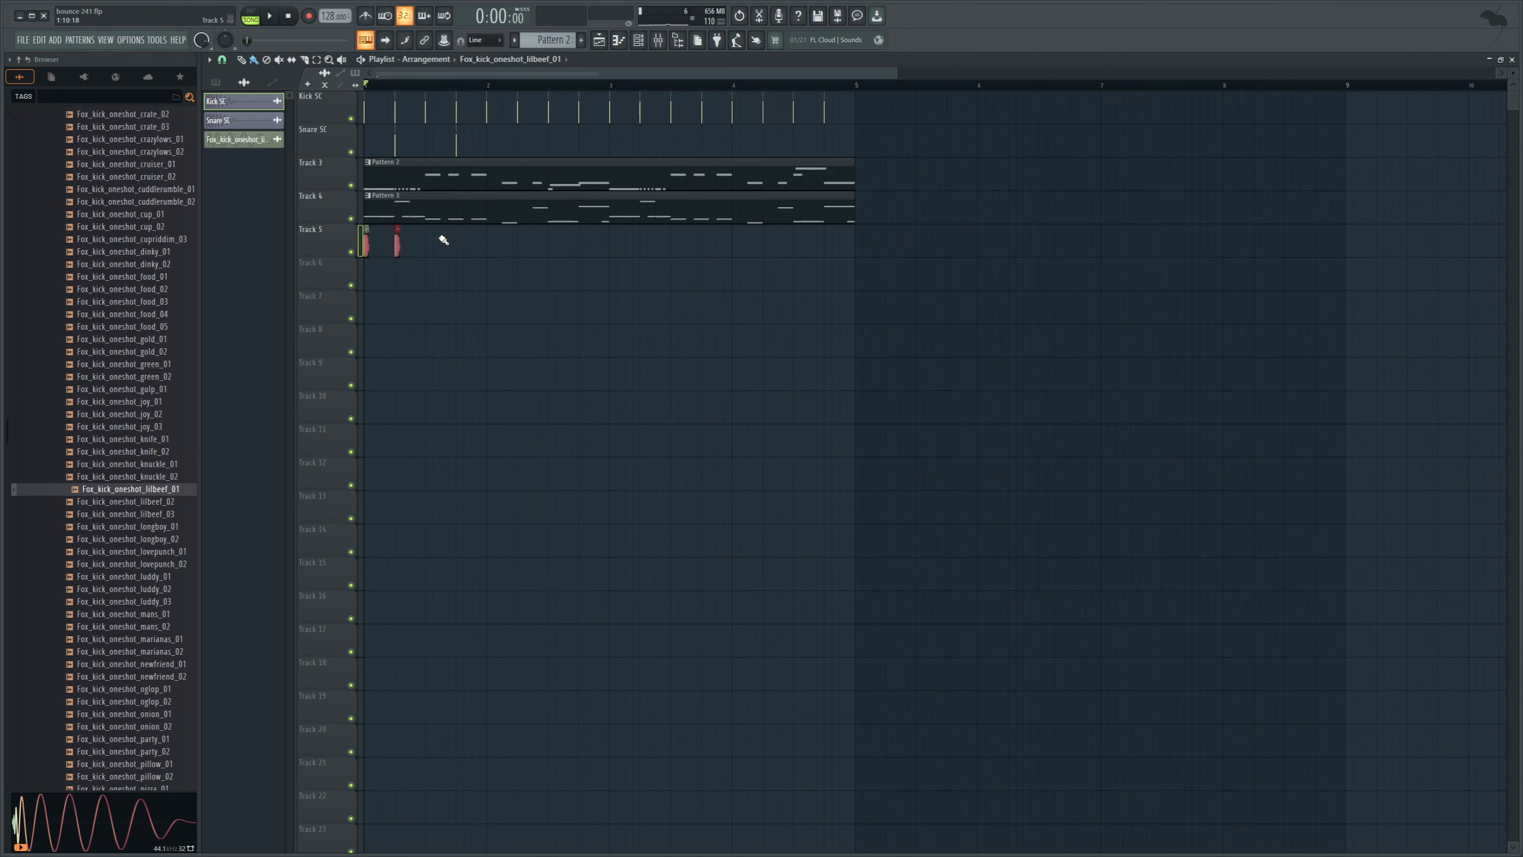
left_click(428, 240)
left_click(458, 239)
Step: Copy the four kick clips on Track 5 into bars 2, 3 and 4 and play the arrangement from the start
left_click_drag(496, 295, 363, 241)
key("ctrl+c")
left_click(492, 89)
key("ctrl+v")
left_click(619, 88)
key("ctrl+v")
left_click(740, 88)
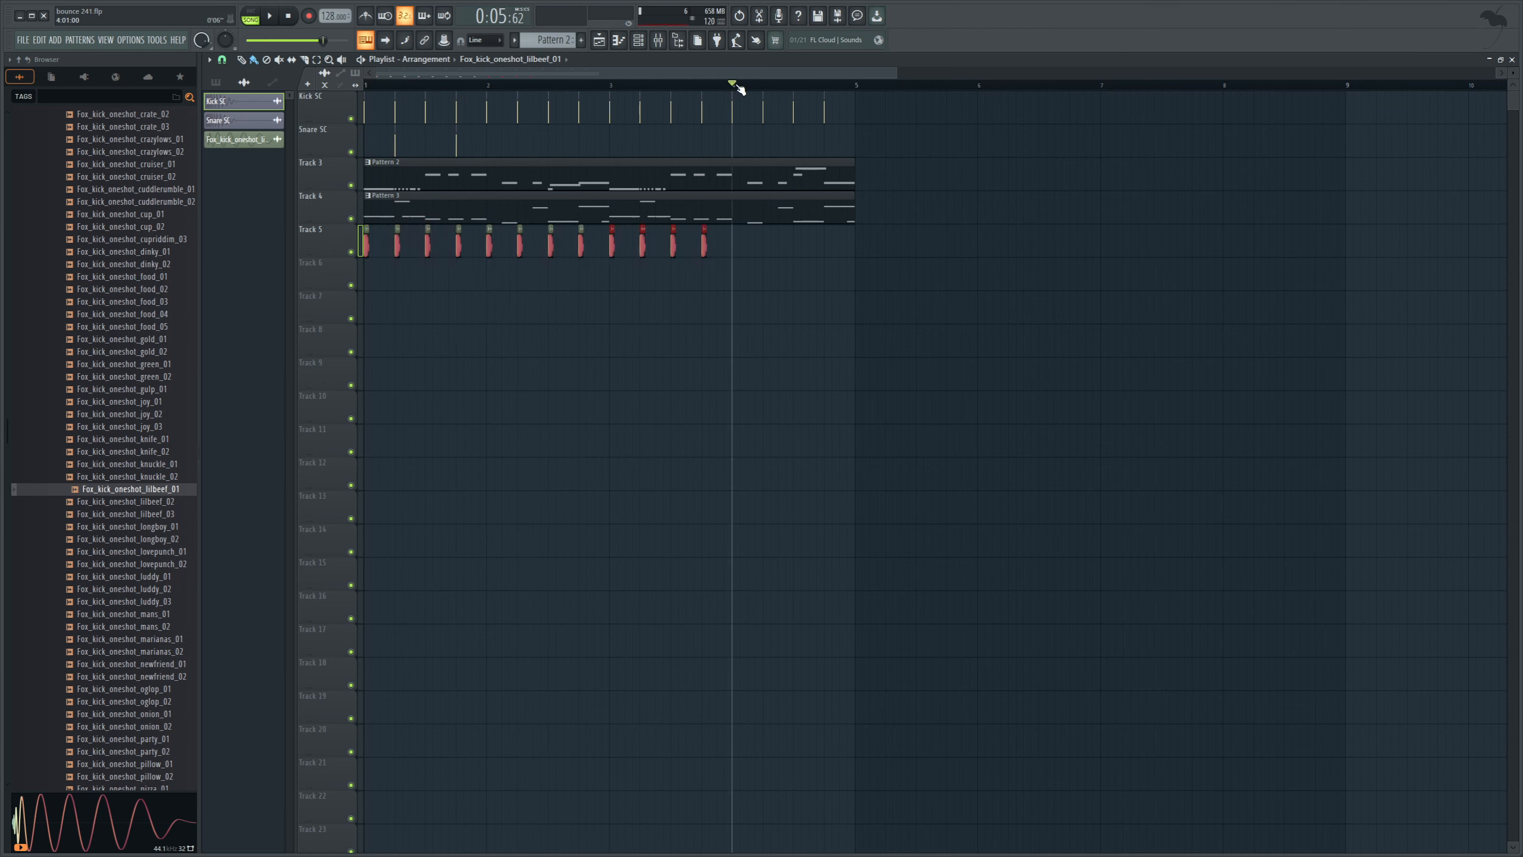
key("ctrl+v")
left_click_drag(474, 88, 354, 94)
key("space")
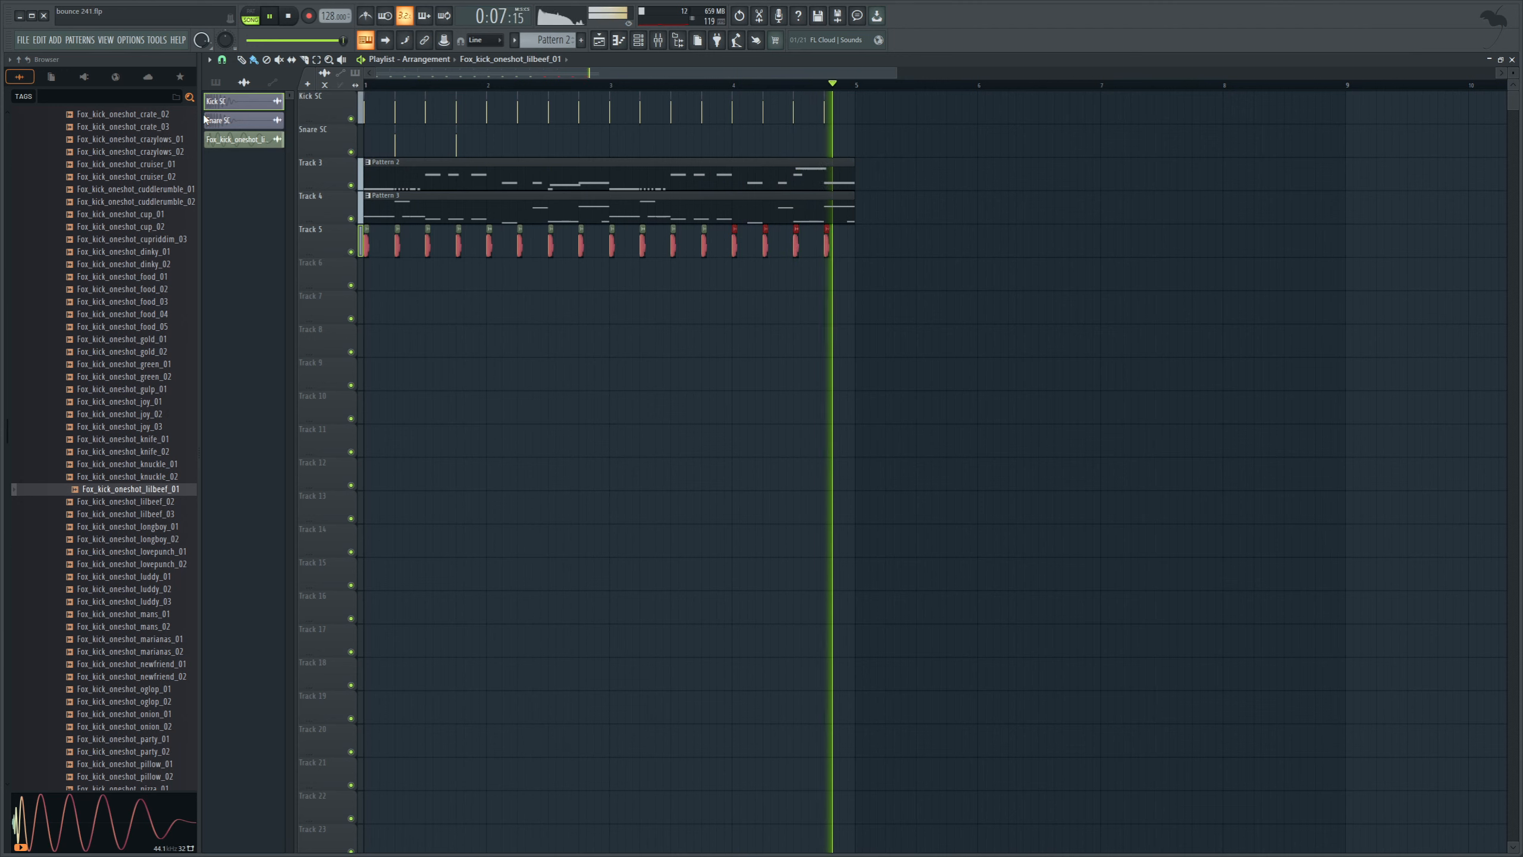
key("space")
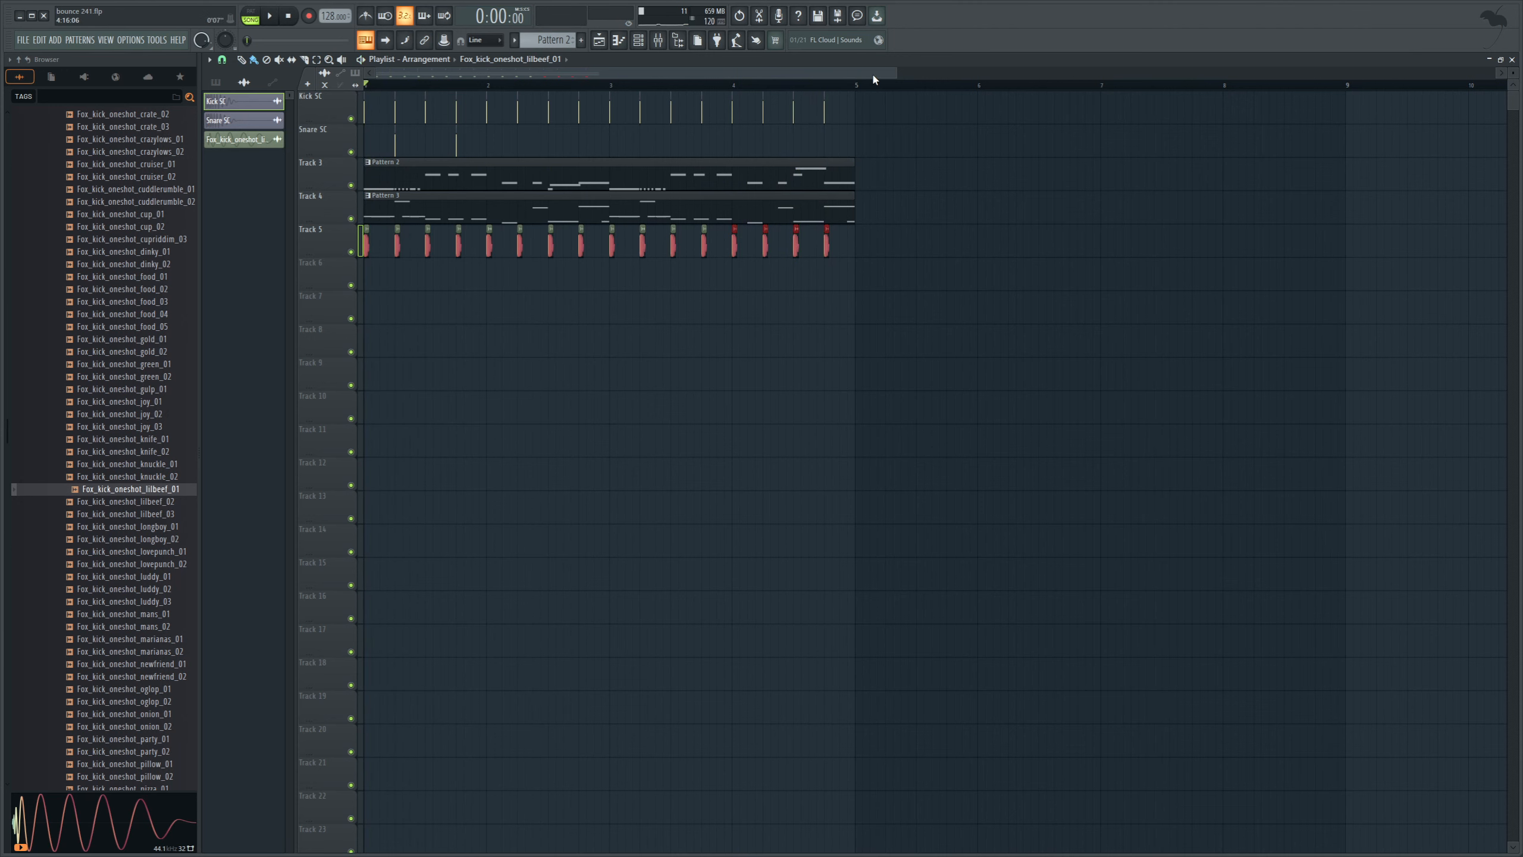
Step: Place a copy of the Pattern 2 clip at bar 5 on Track 3 and make it a unique pattern
scroll(938, 176, "down", 2)
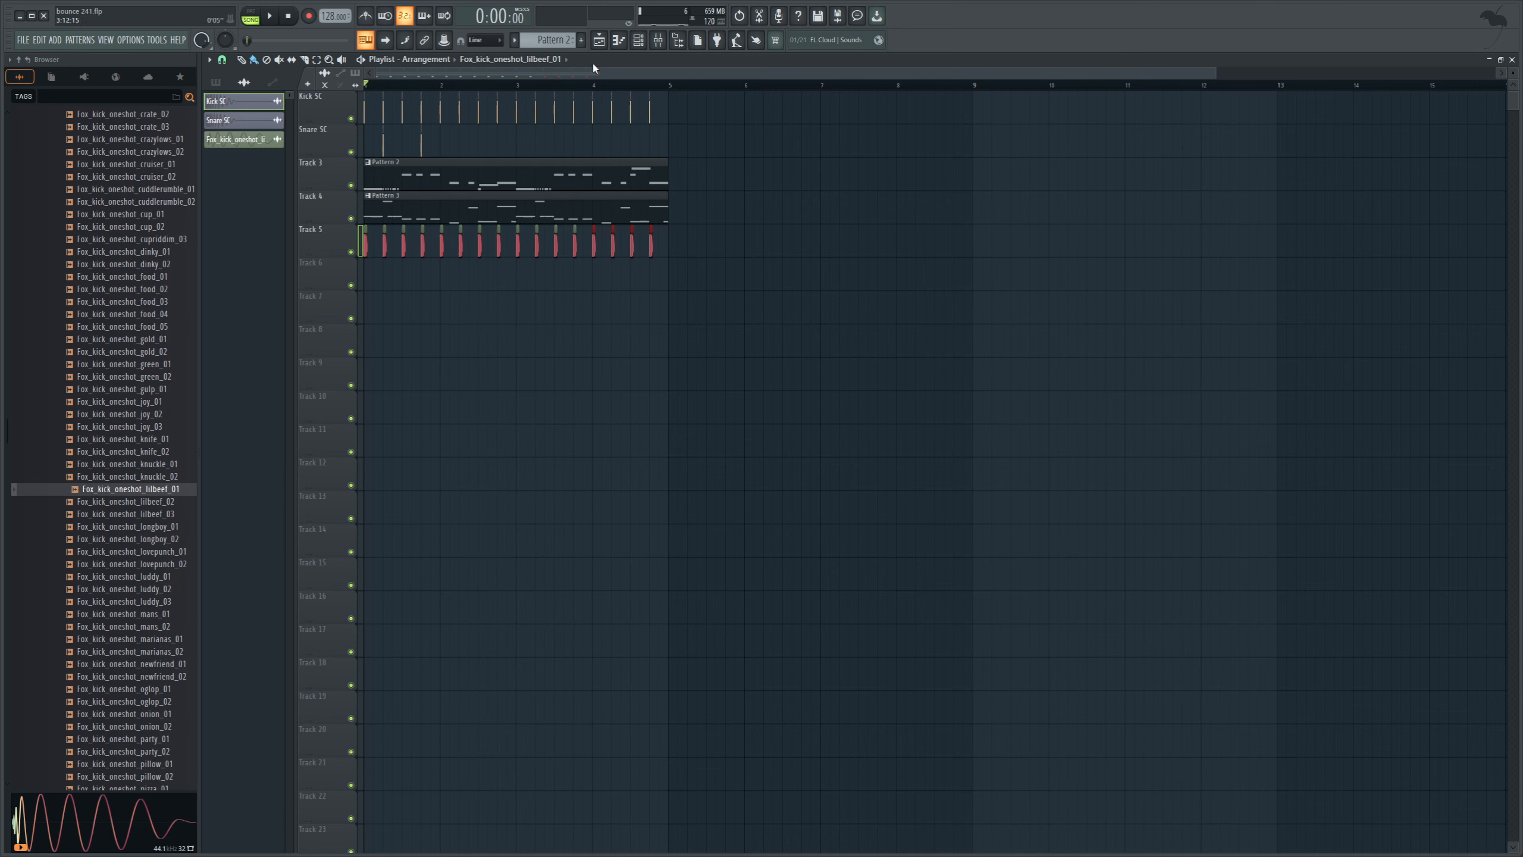
left_click(637, 41)
left_click(521, 183)
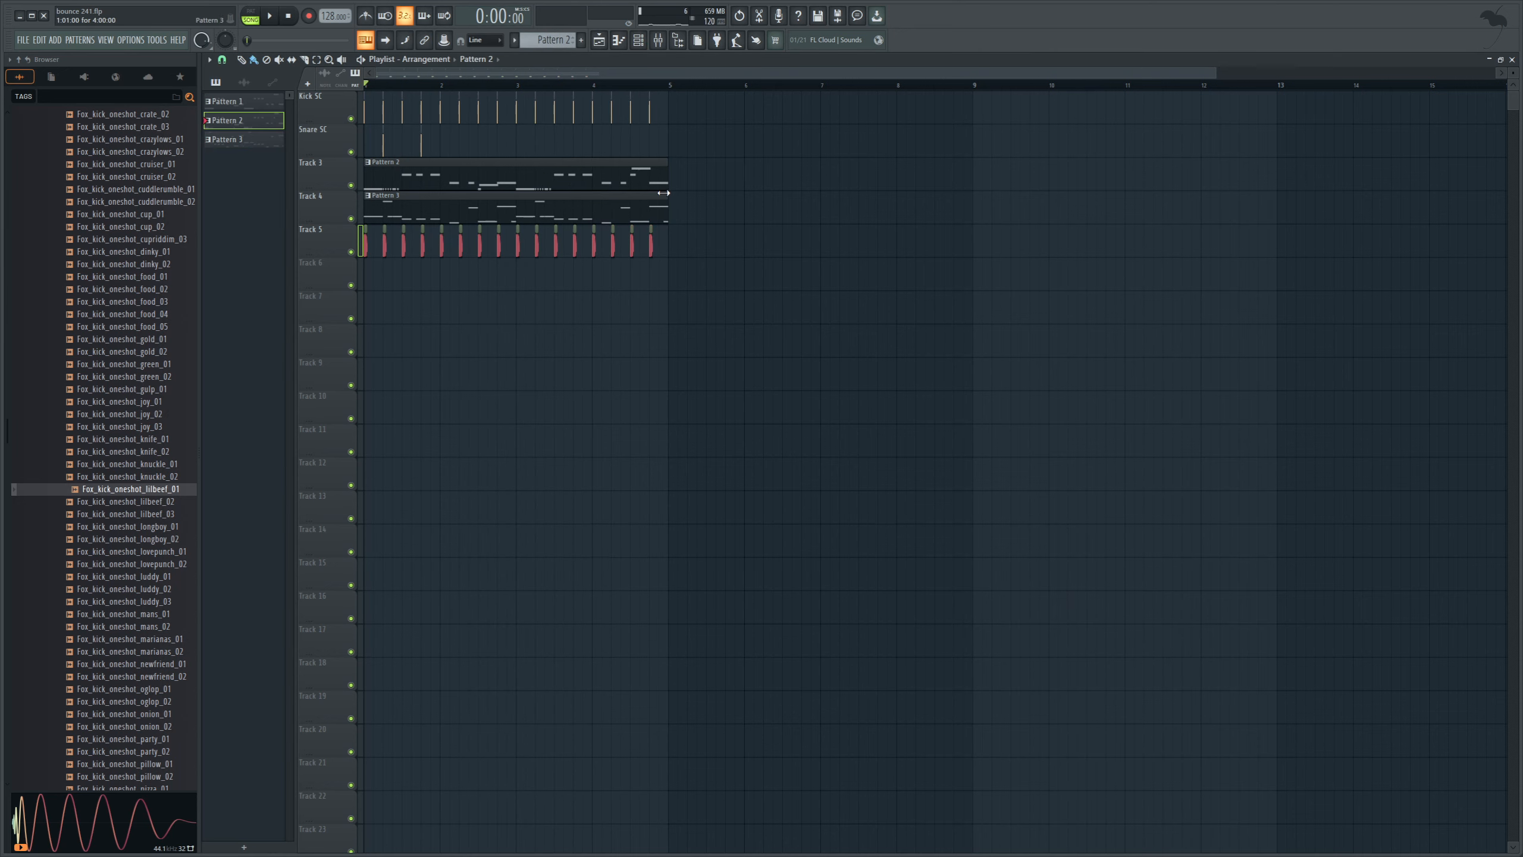
left_click(672, 180)
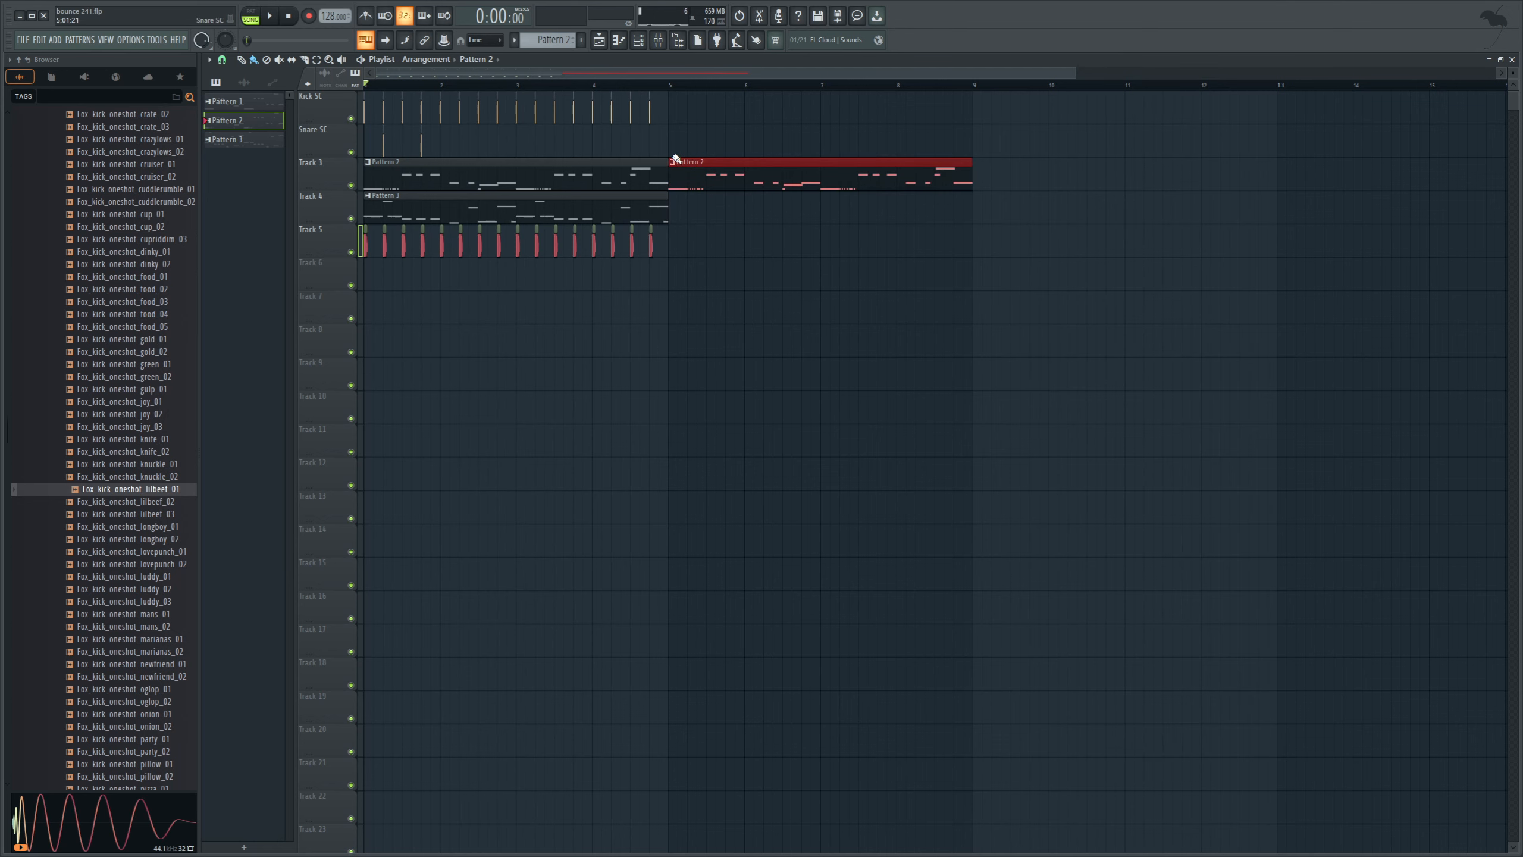
left_click(709, 265)
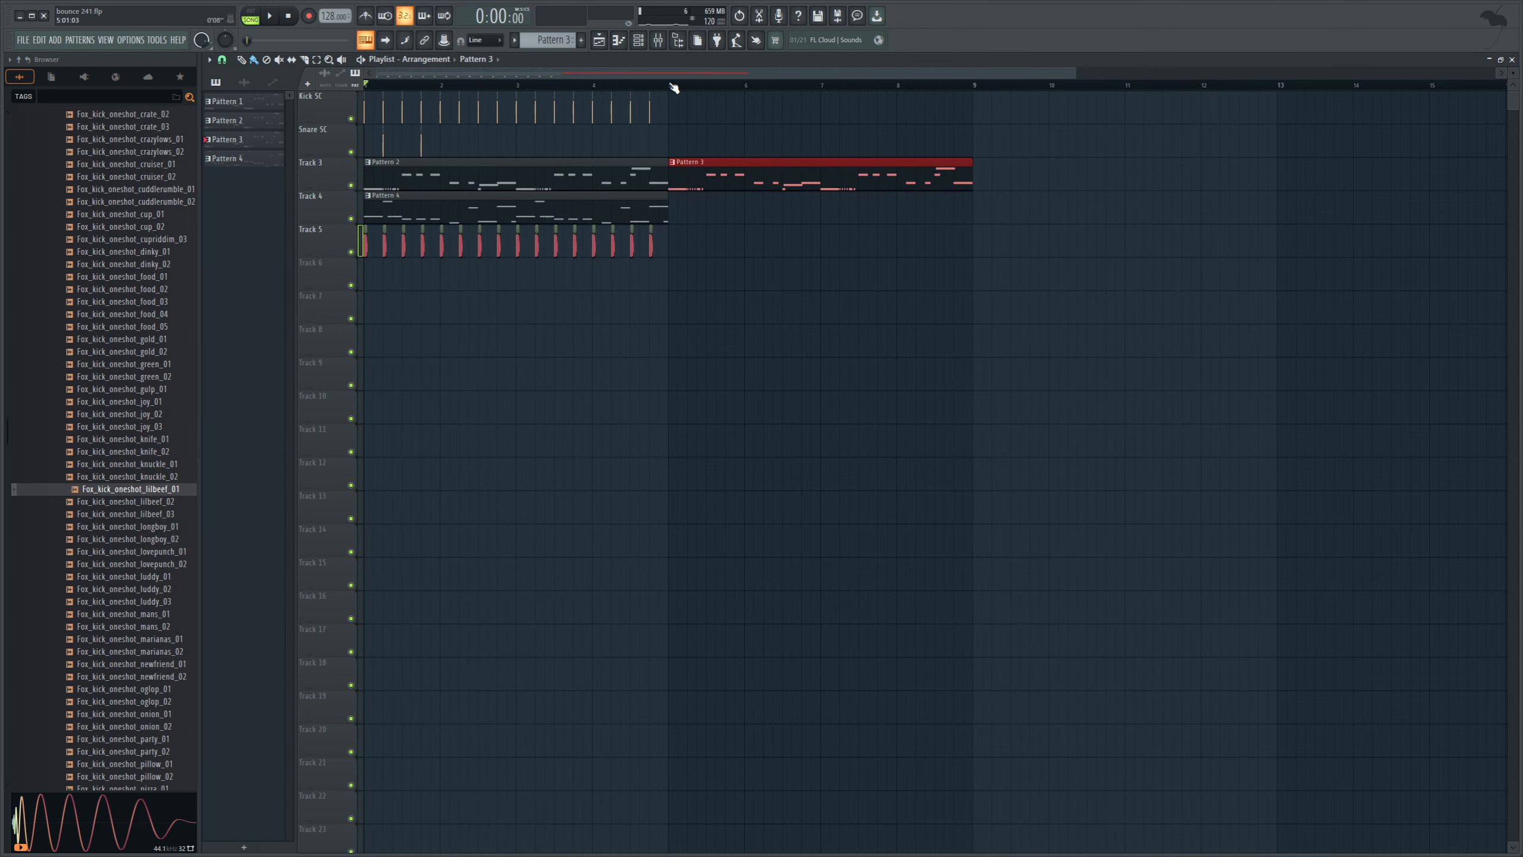
Step: Clone the Serum channel and move the new pattern's notes from the original channel to the clone
left_click(639, 42)
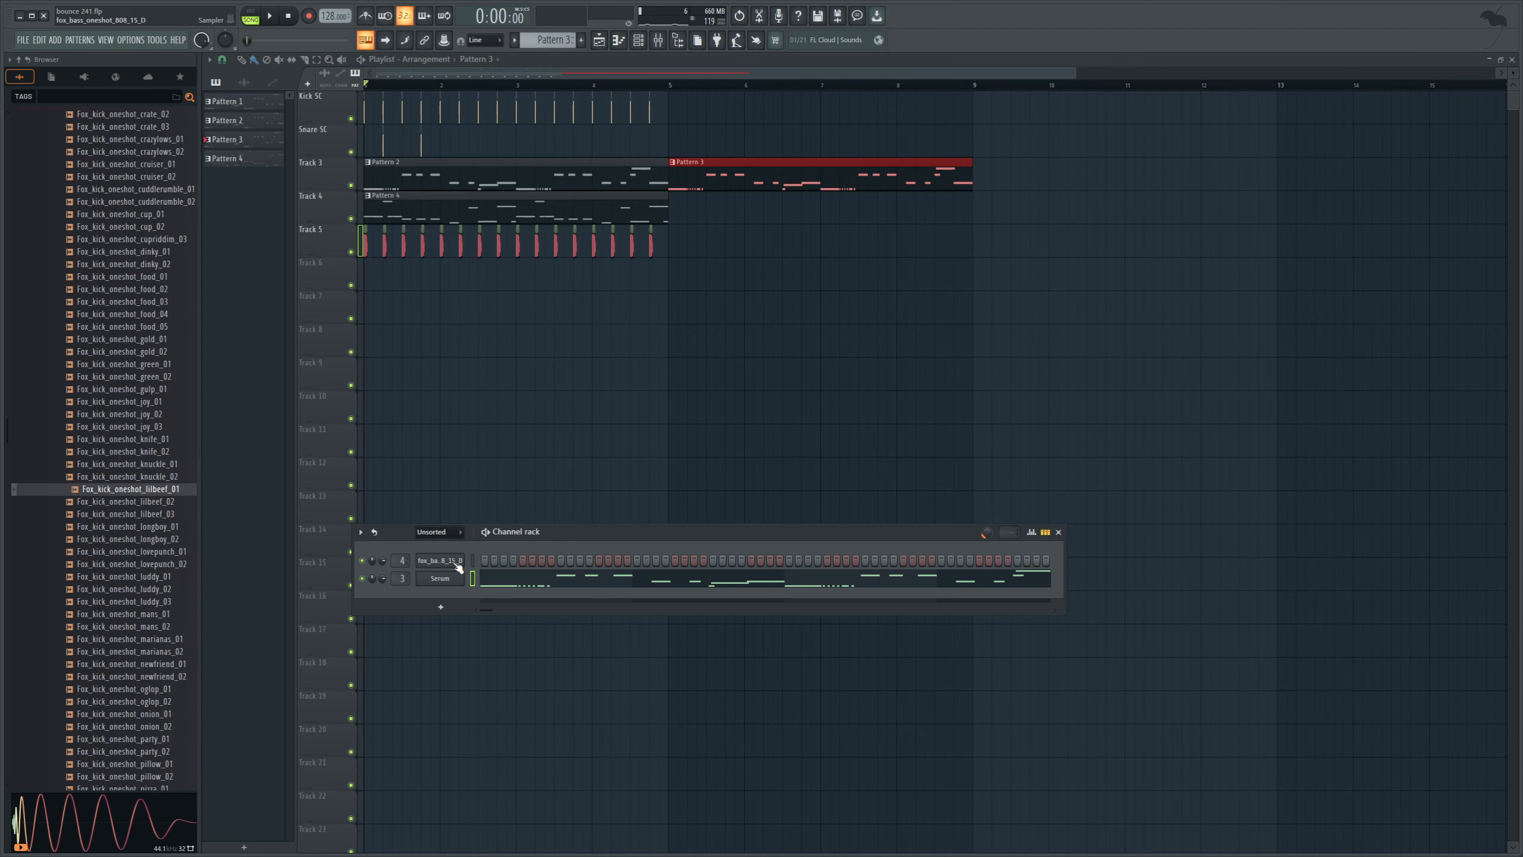
left_click(443, 577)
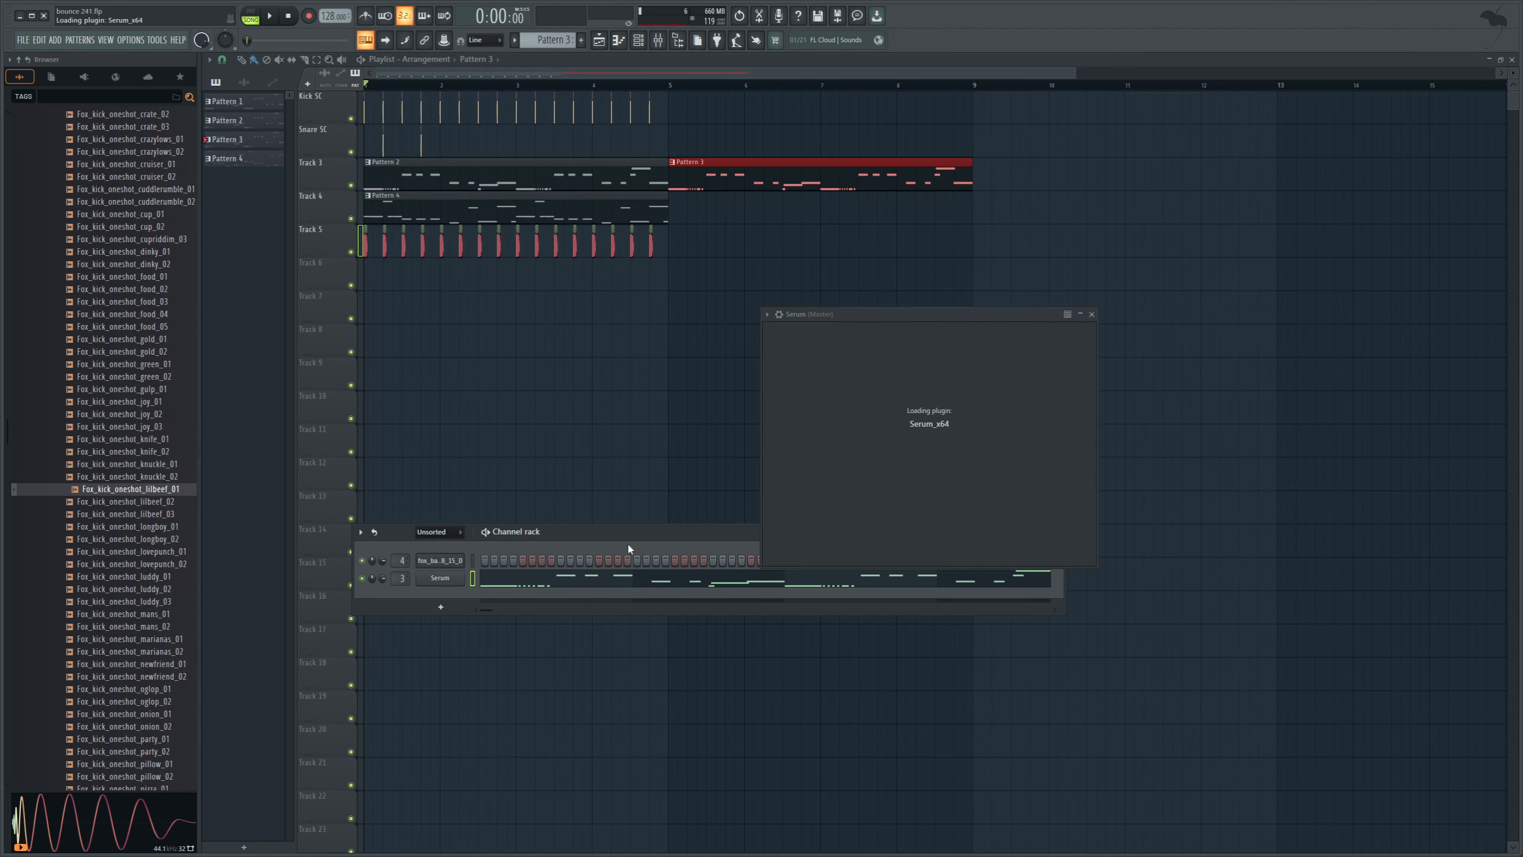
left_click(453, 584)
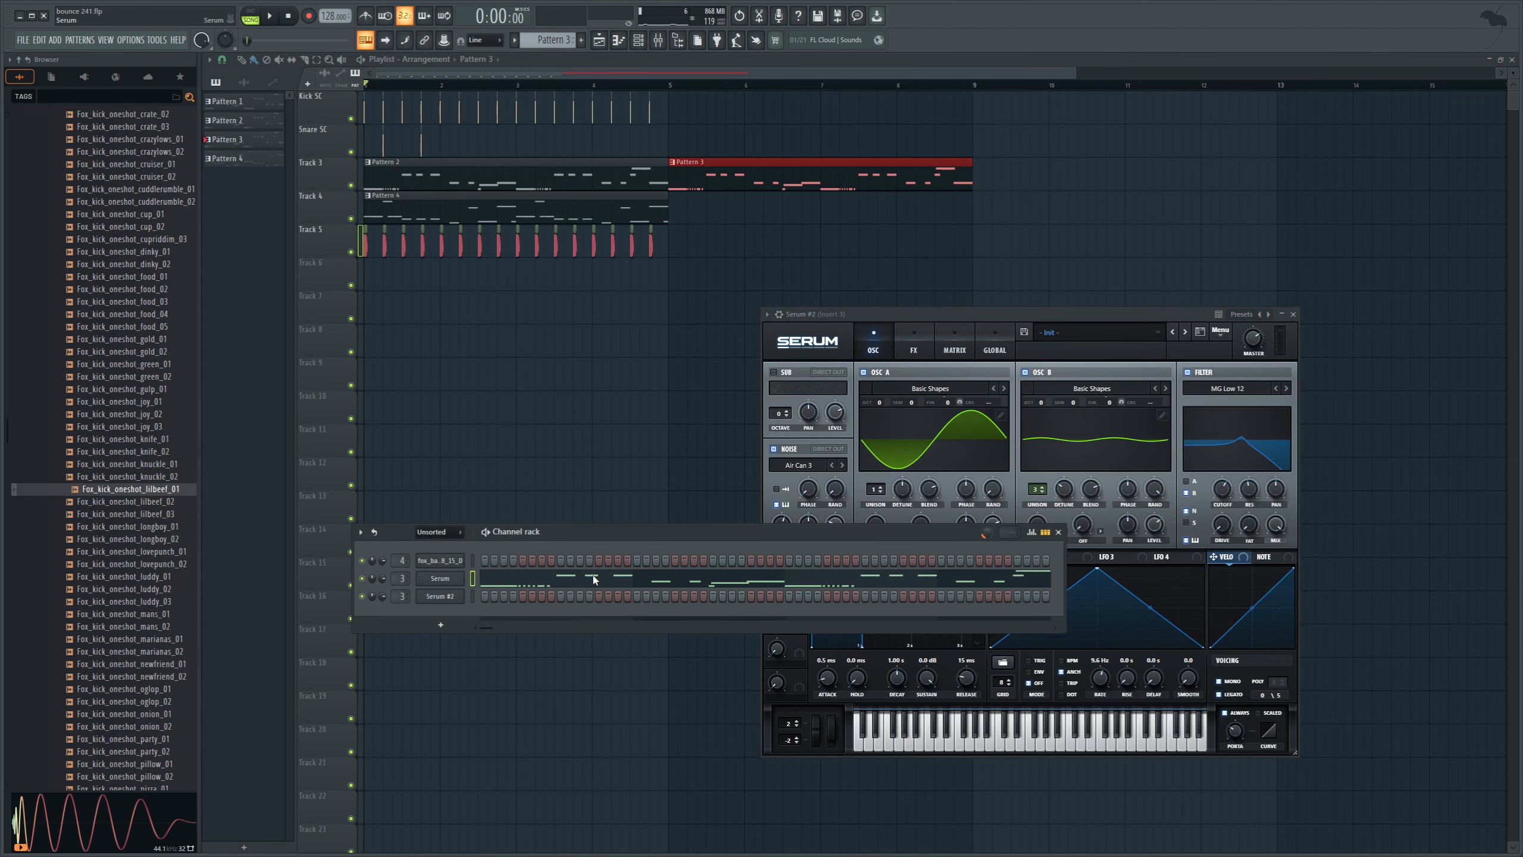
key("ctrl+x")
left_click(473, 596)
key("ctrl+v")
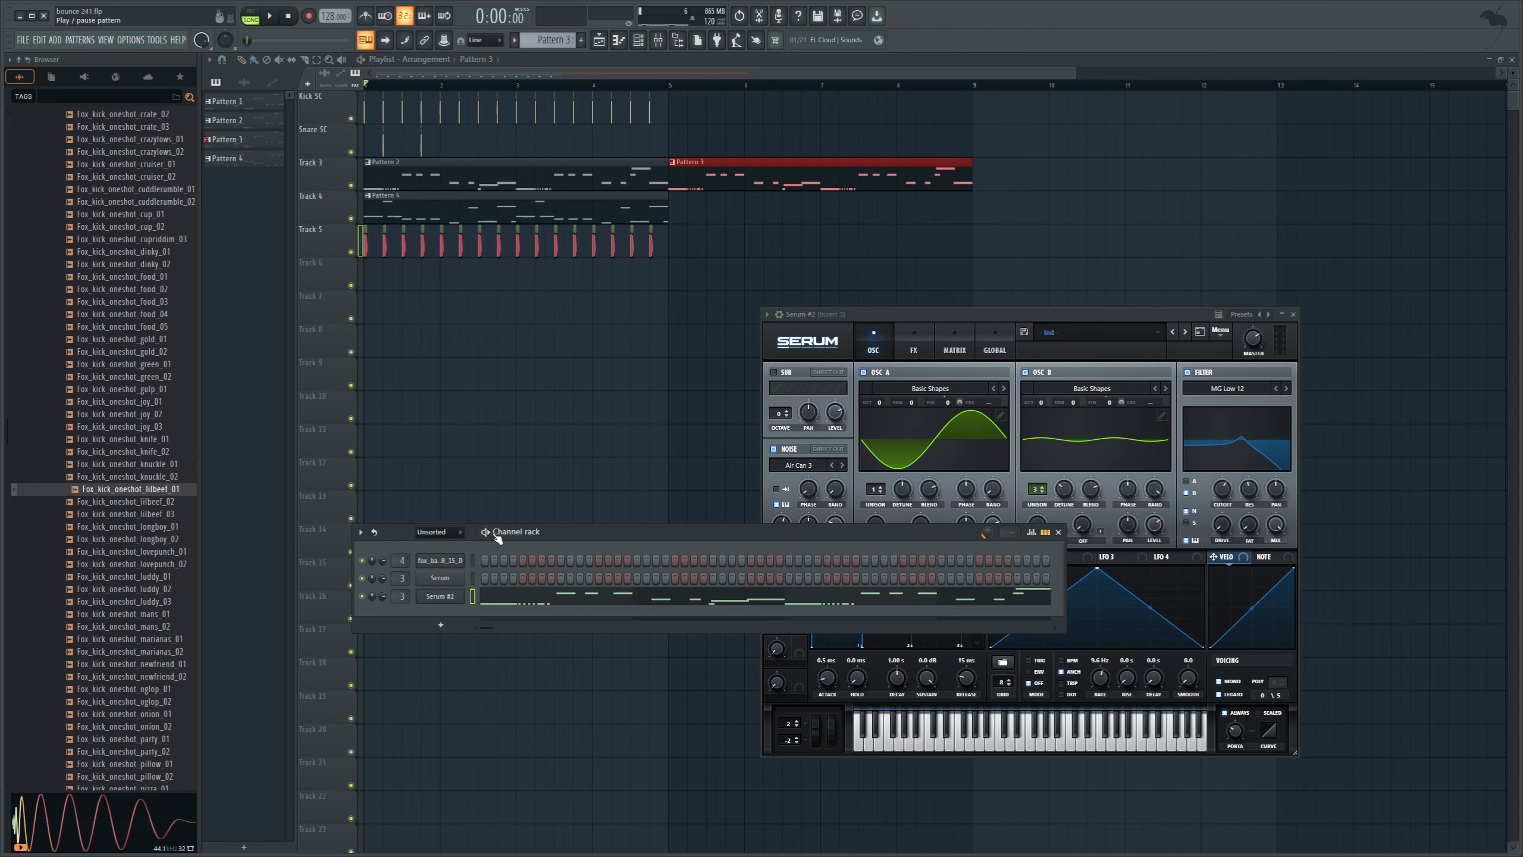
Step: Try a Sync warp on oscillator A of the cloned Serum and raise its amount while auditioning the pattern
left_click(939, 527)
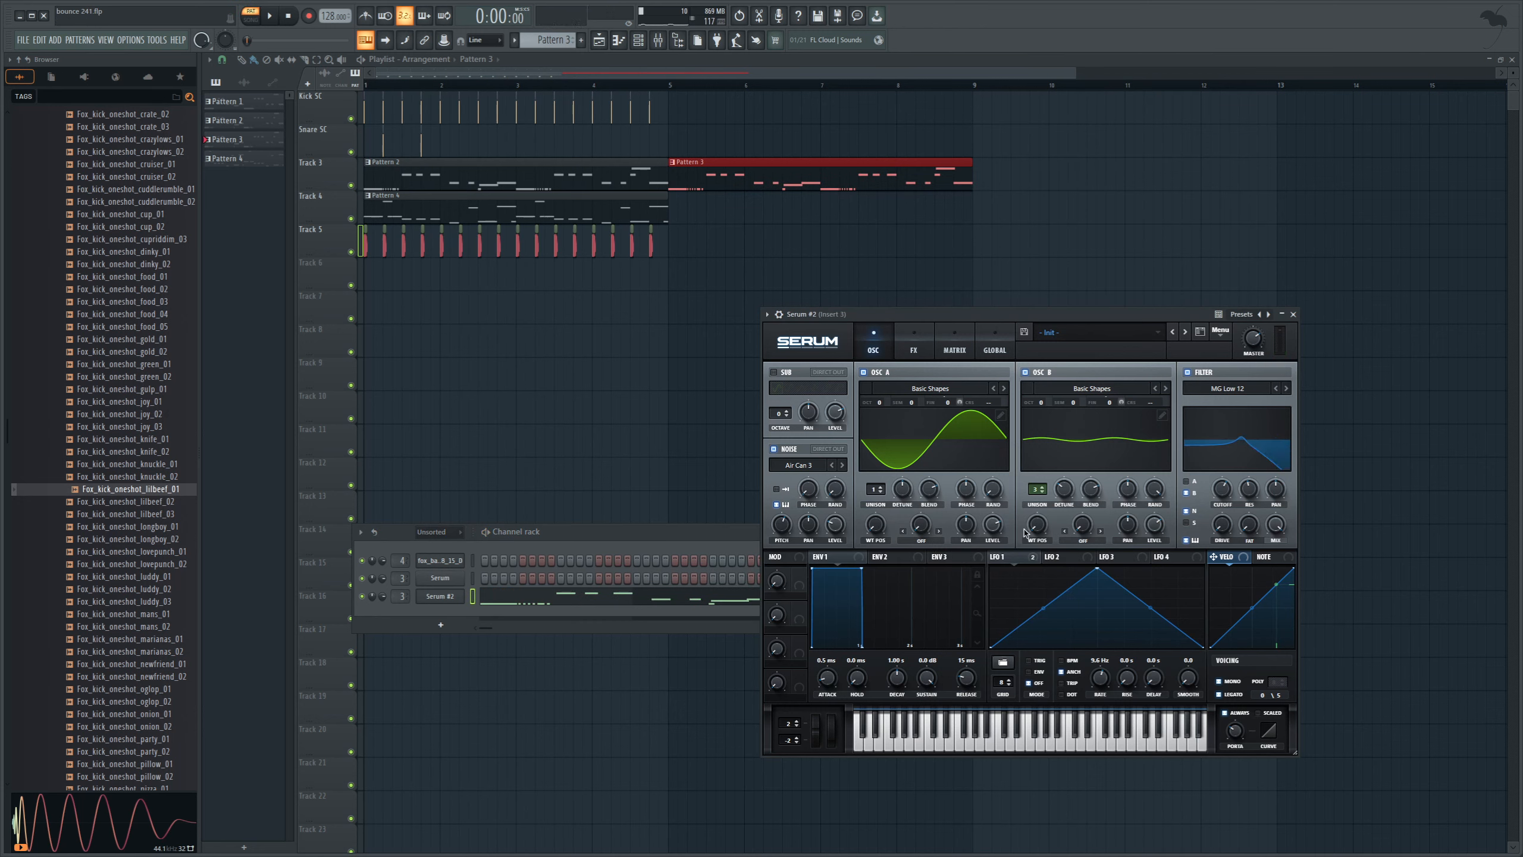
left_click(1101, 531)
key("space")
left_click(939, 531)
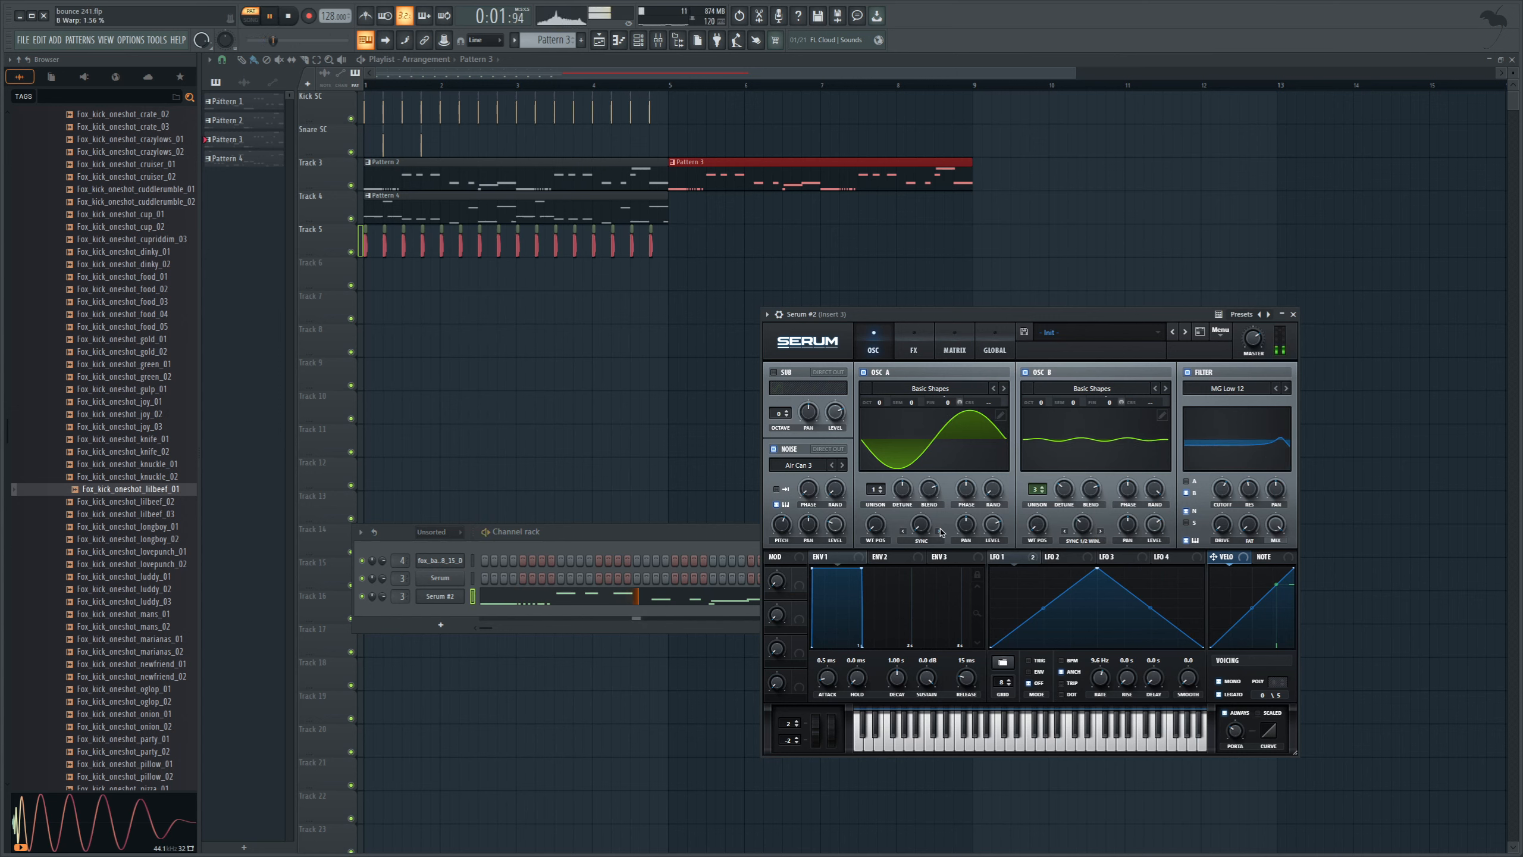
left_click(939, 531)
left_click_drag(920, 525, 919, 466)
key("space")
Step: Switch oscillator A's warp to a Bend mode and audition the pattern while varying the warp amount
left_click(938, 531)
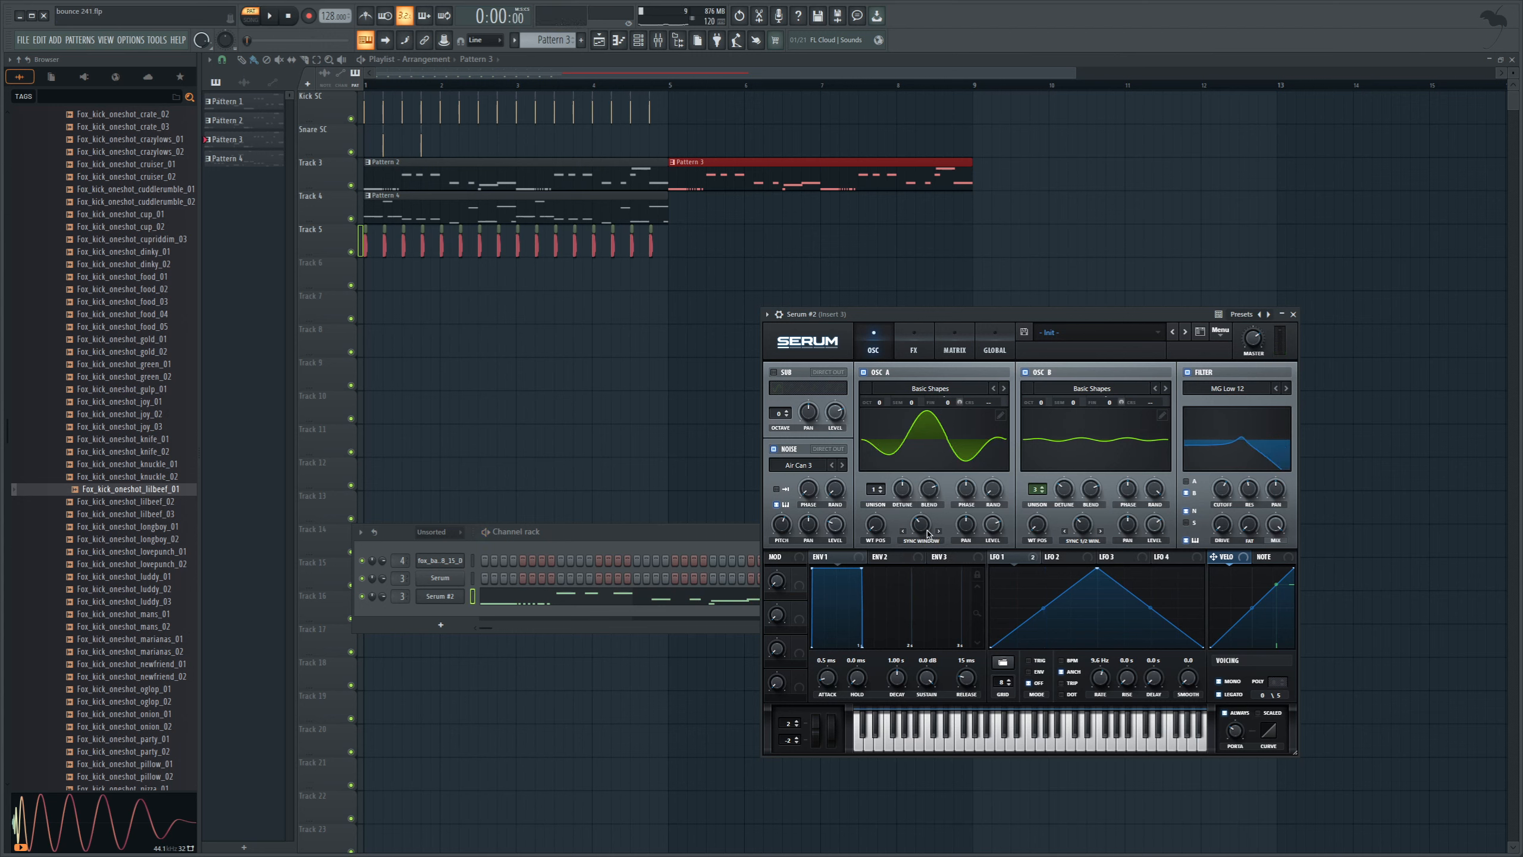
left_click(939, 531)
key("space")
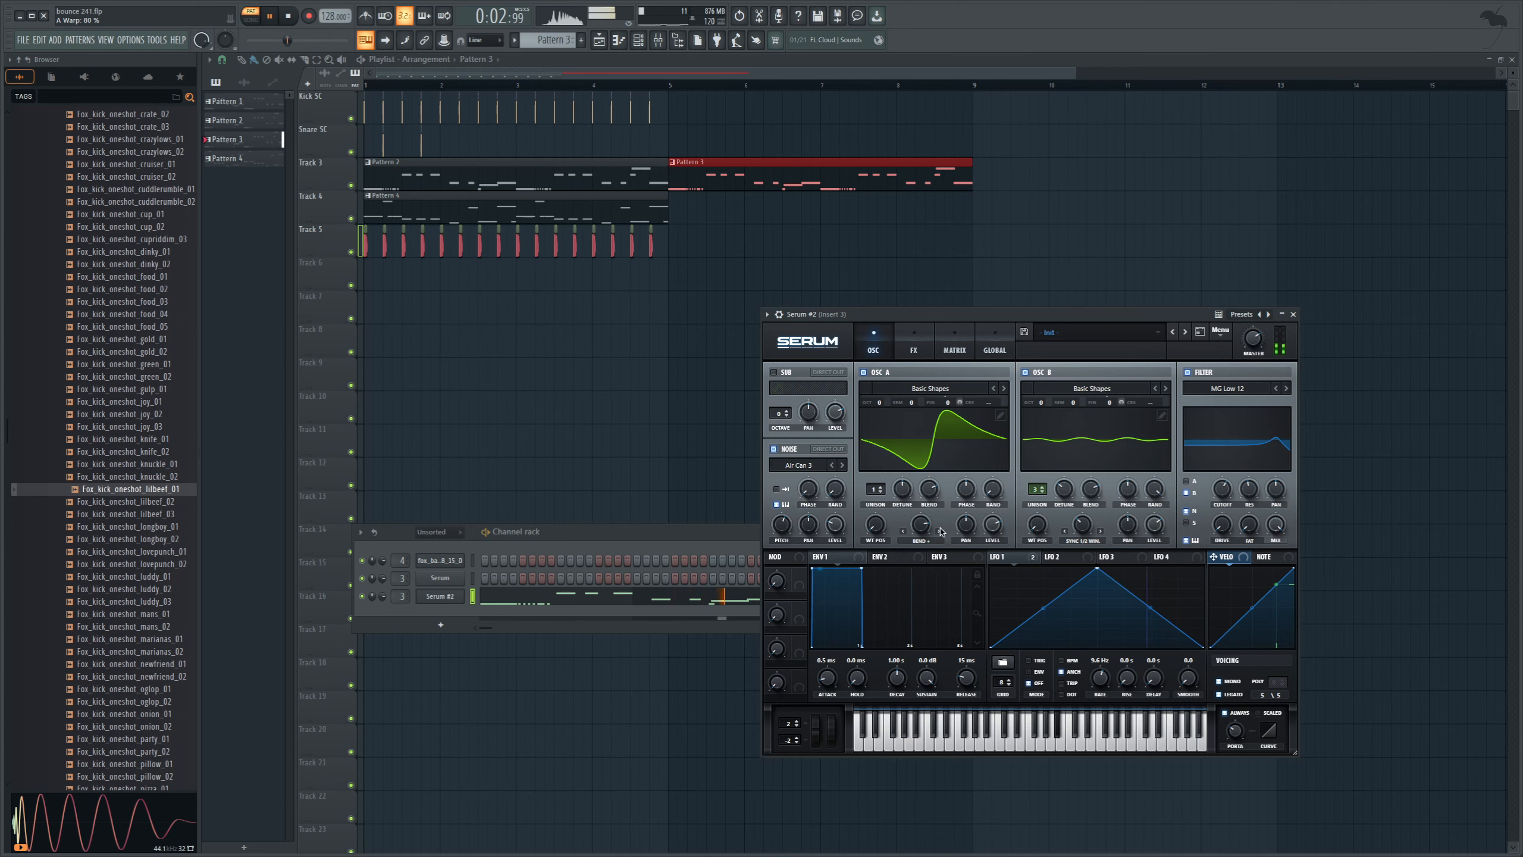
key("space")
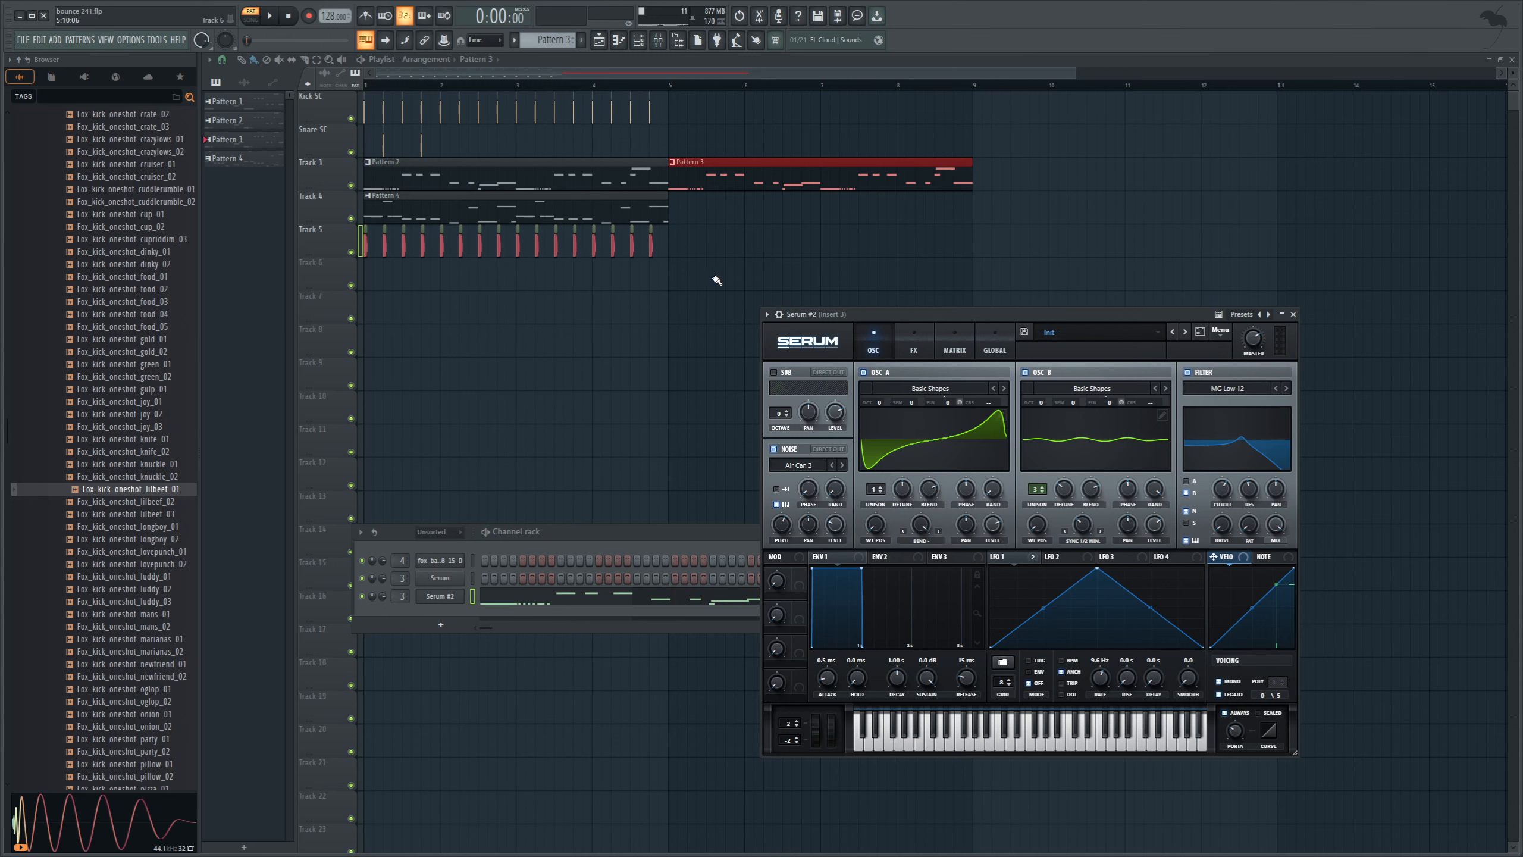
Step: Duplicate the Kick SC, Pattern 4 and kick sample clips of bars 1–4 to bar 5 and play the second section
left_click_drag(713, 278, 285, 214)
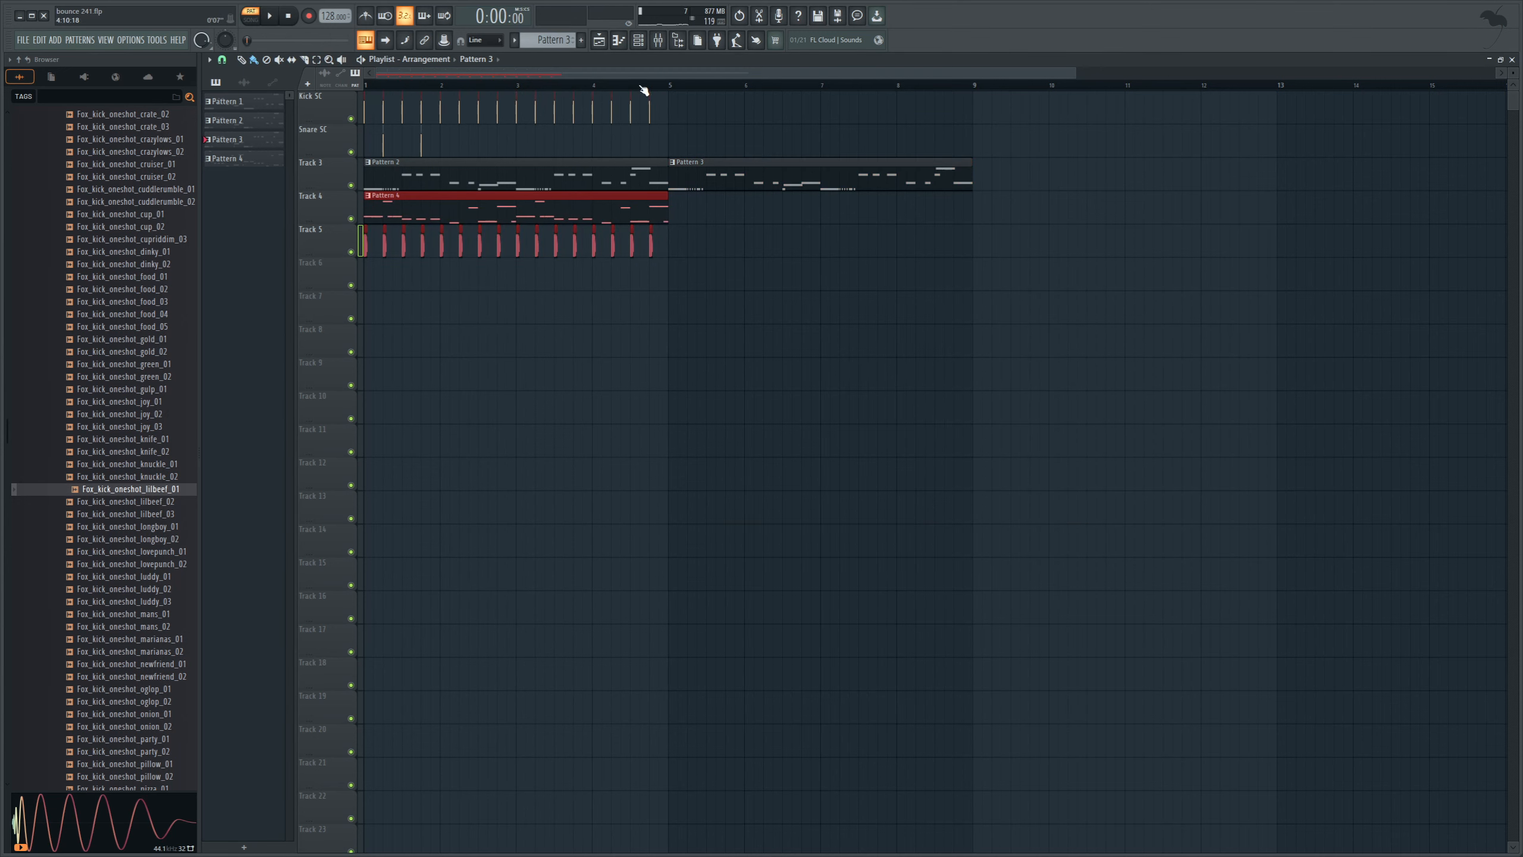
left_click(672, 87)
key("ctrl+b")
key("space")
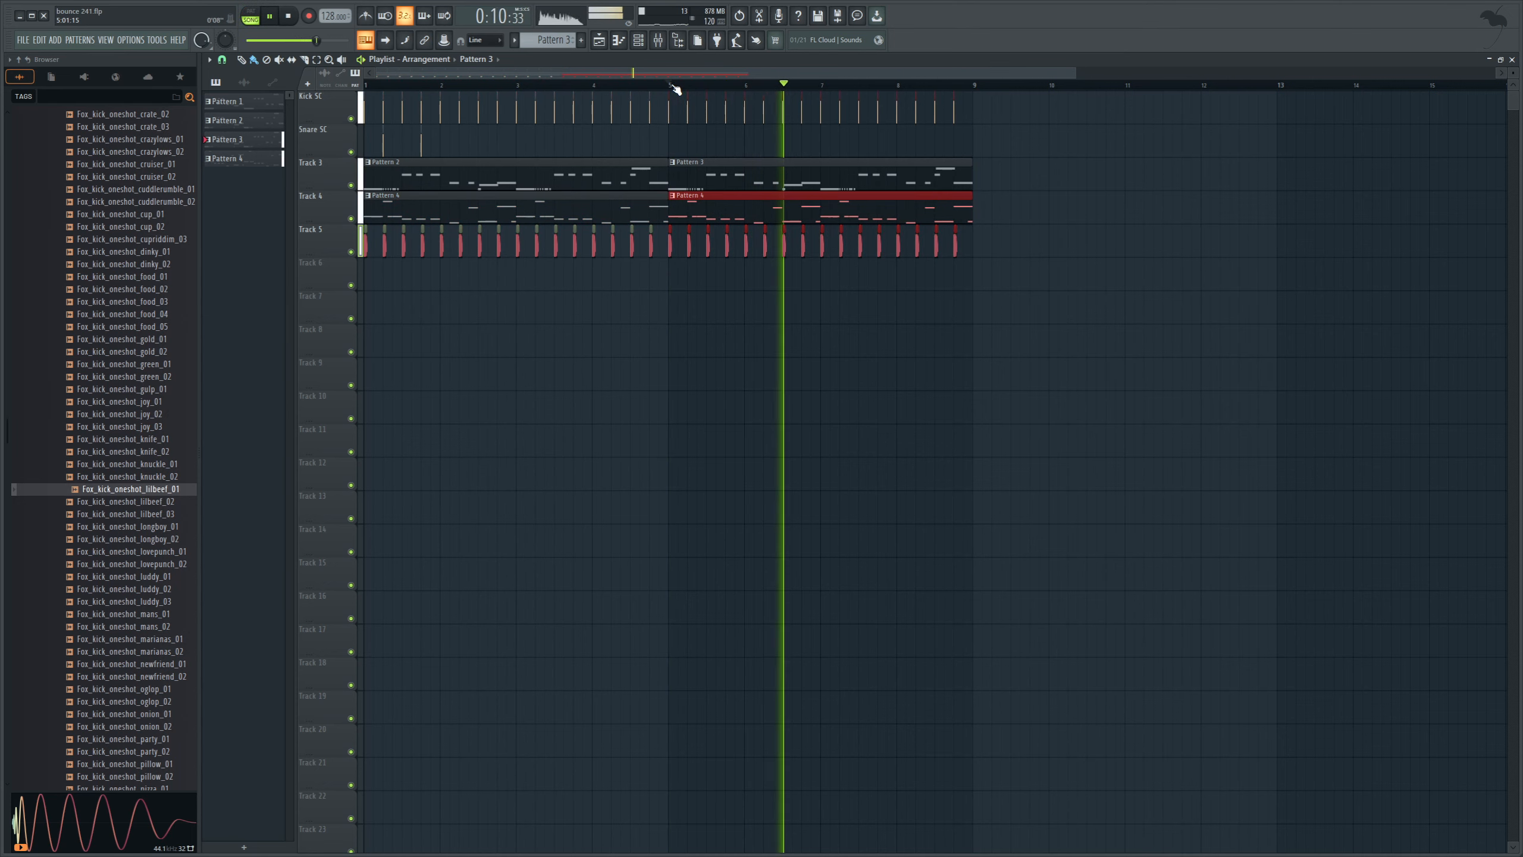
key("space")
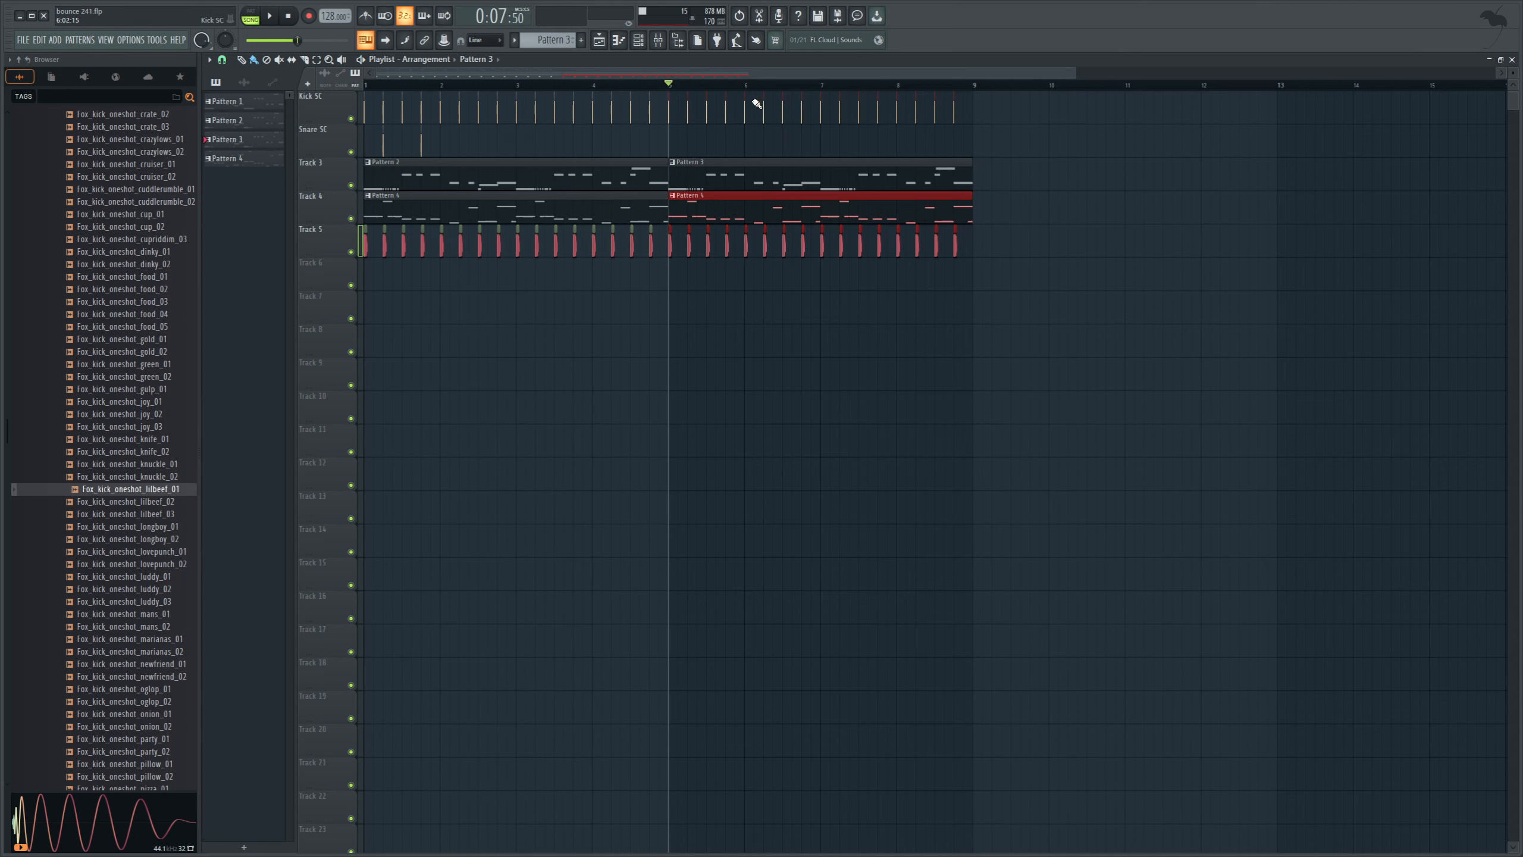
left_click(712, 87)
left_click_drag(713, 87, 362, 89)
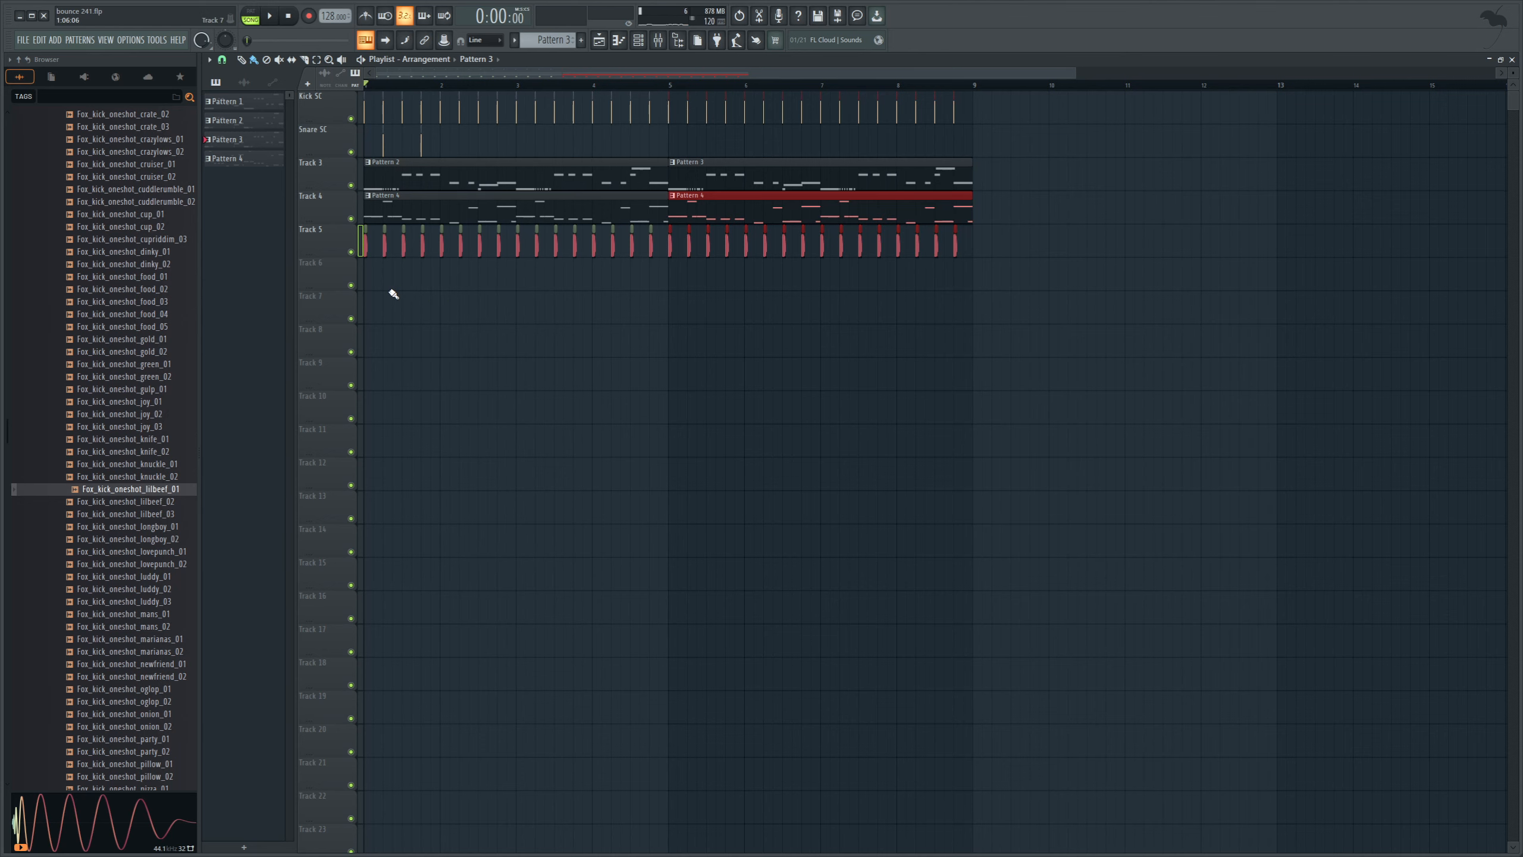
Step: Open Pattern 2's Serum notes in the piano roll and bring up the channel rack
double_click(412, 176)
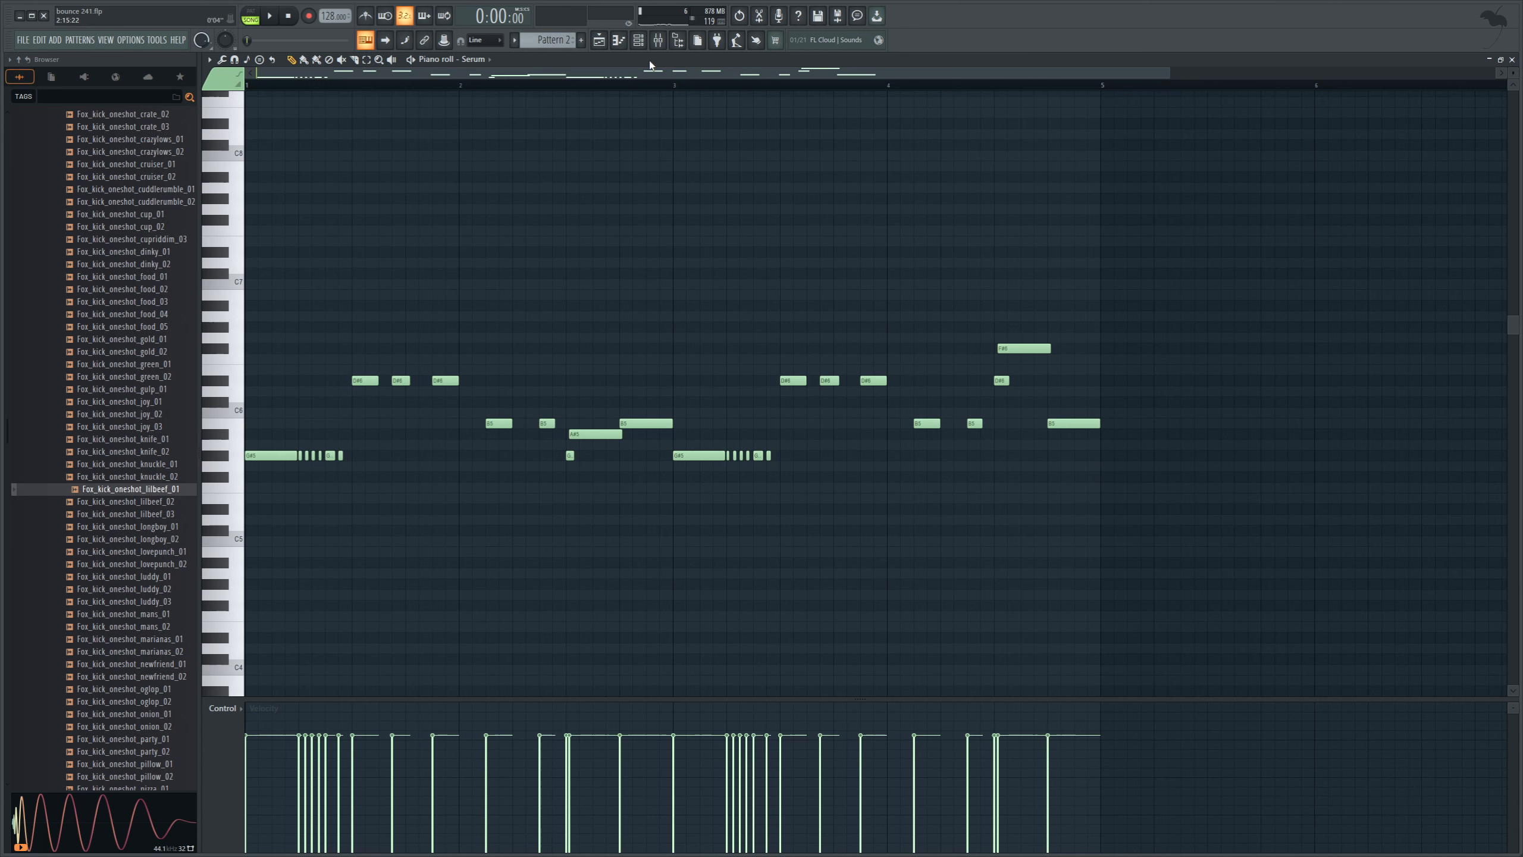
key("F6")
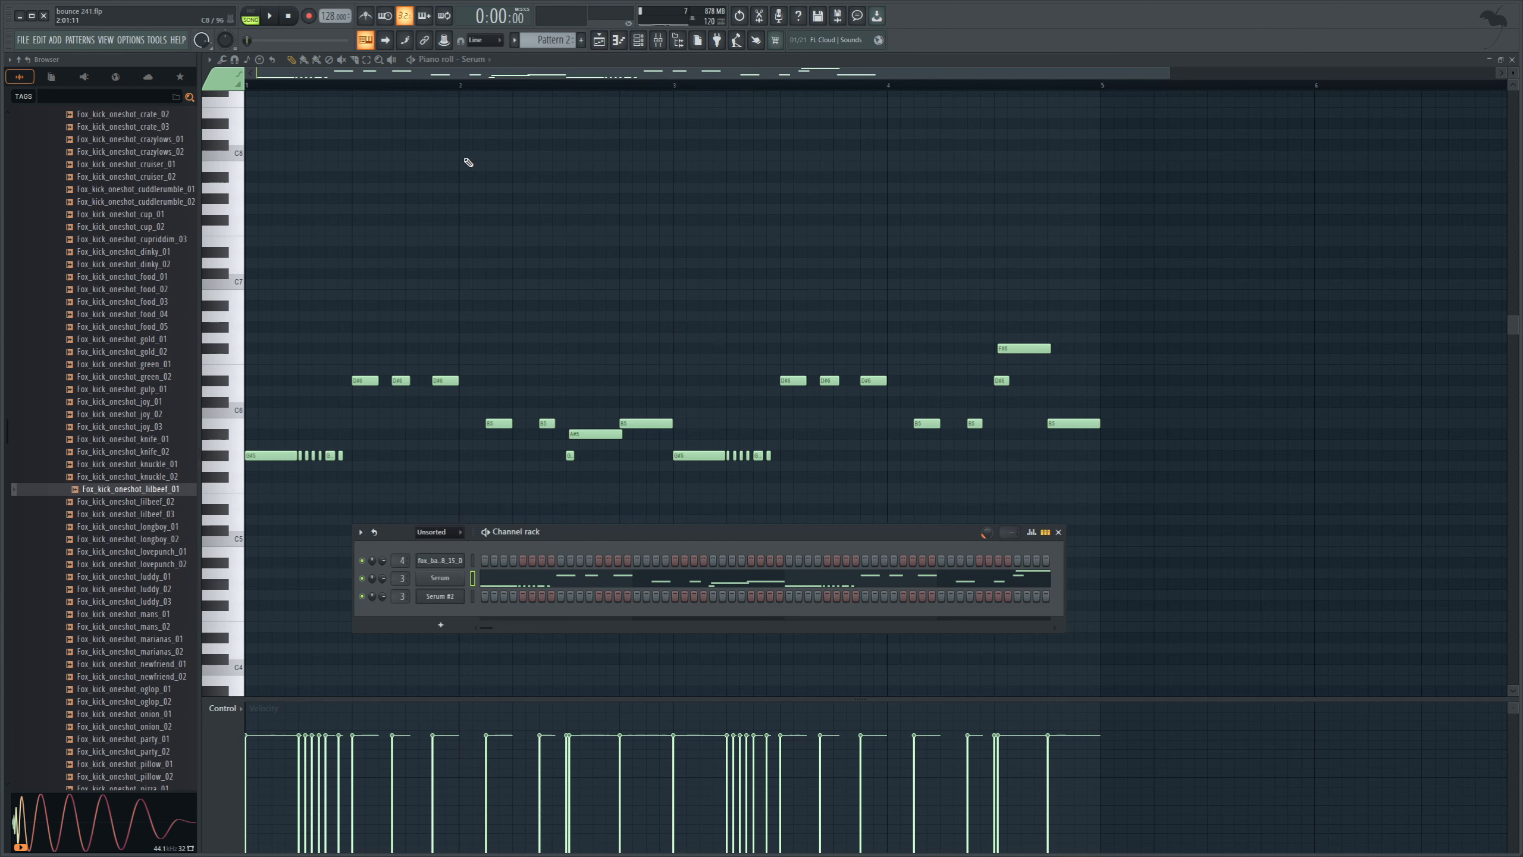